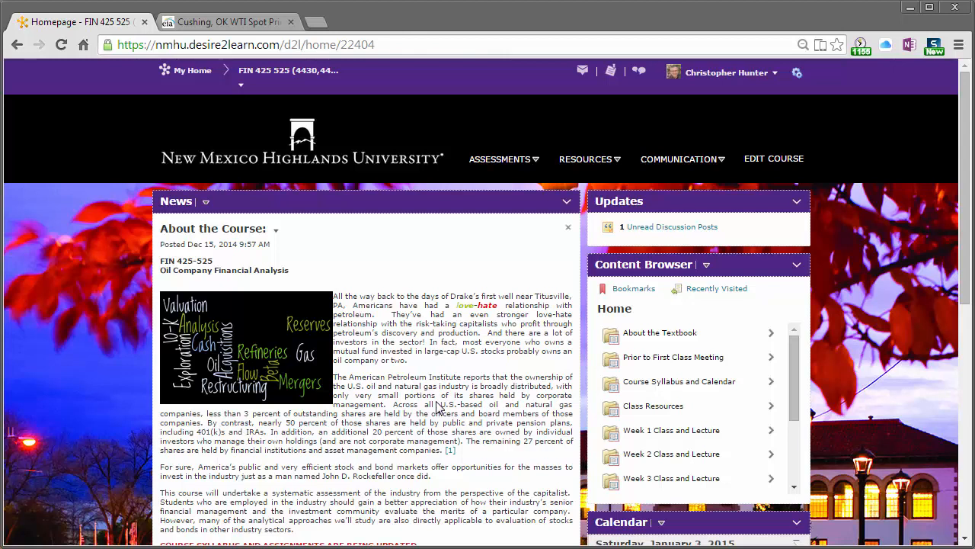
View the Week 2 Class and Lecture materials and the Website Links folder under Class Resources in the course's content browser
left_click(659, 457)
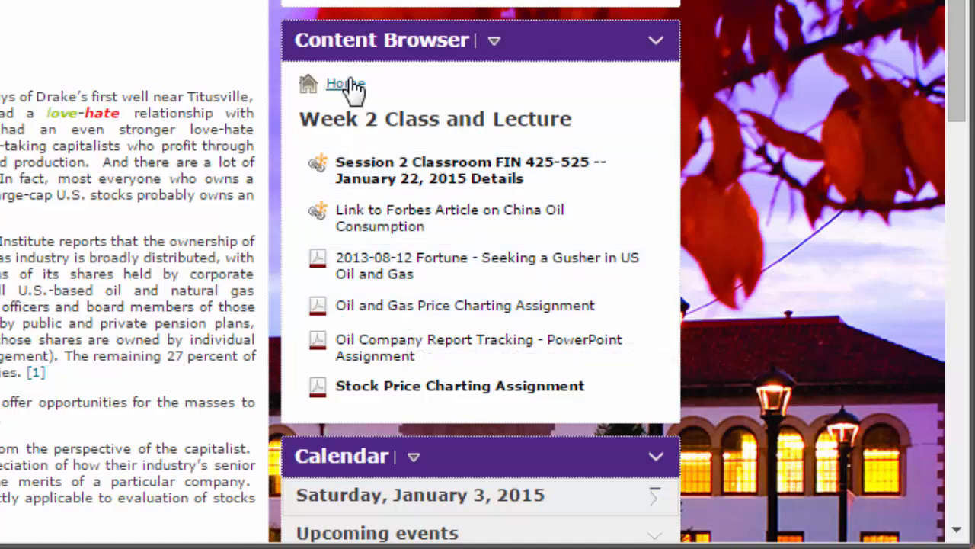
left_click(349, 85)
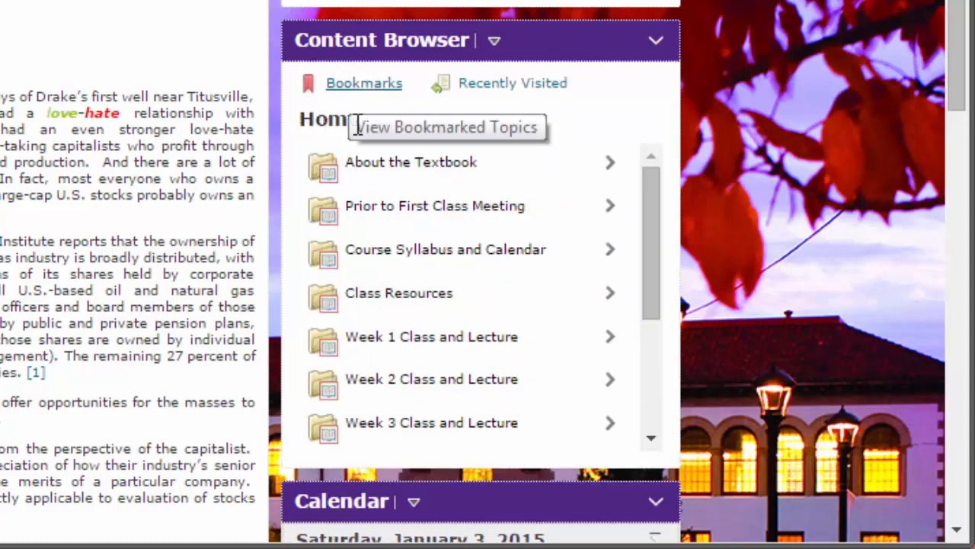
left_click(389, 303)
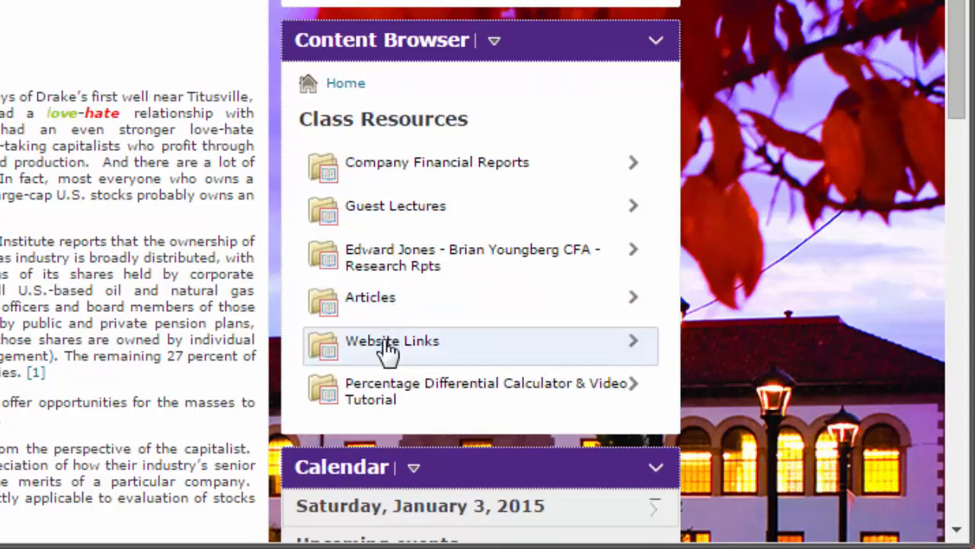
left_click(387, 343)
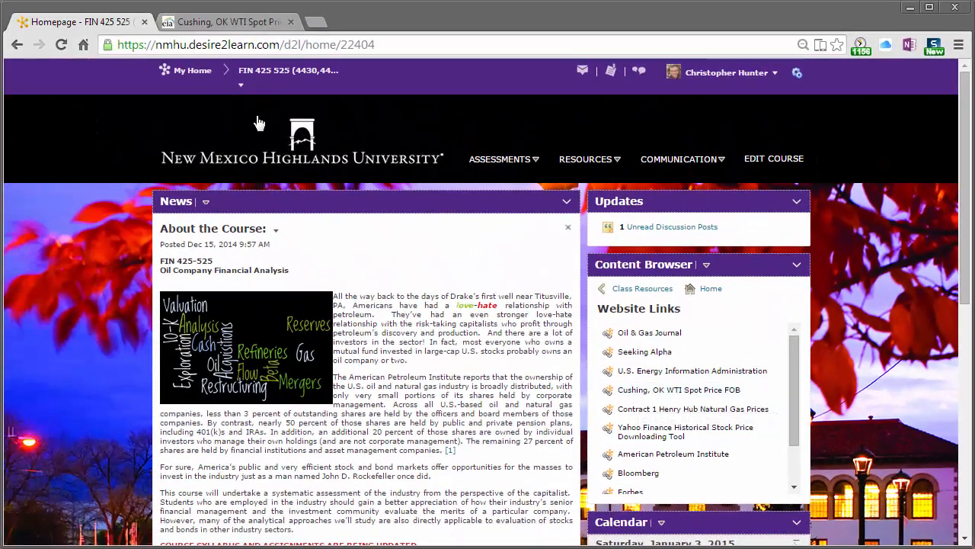
Switch to the EIA page for Cushing, OK WTI Spot Price FOB and set the price history to Monthly
left_click(238, 27)
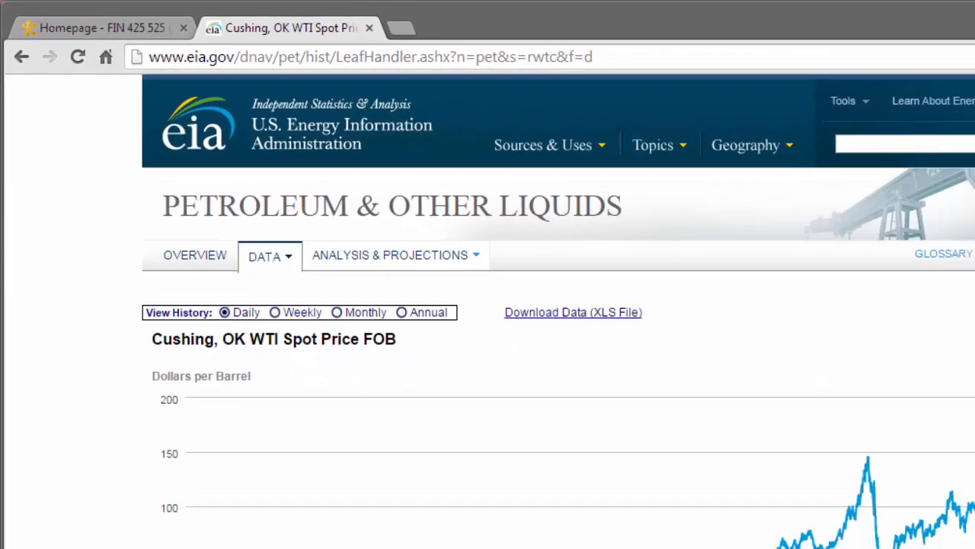
left_click_drag(965, 80, 966, 89)
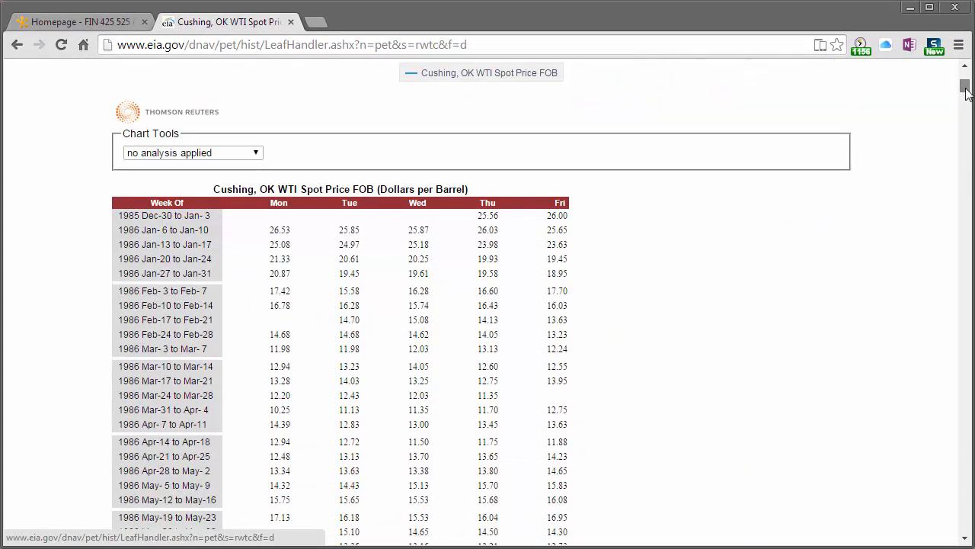
left_click_drag(965, 89, 964, 84)
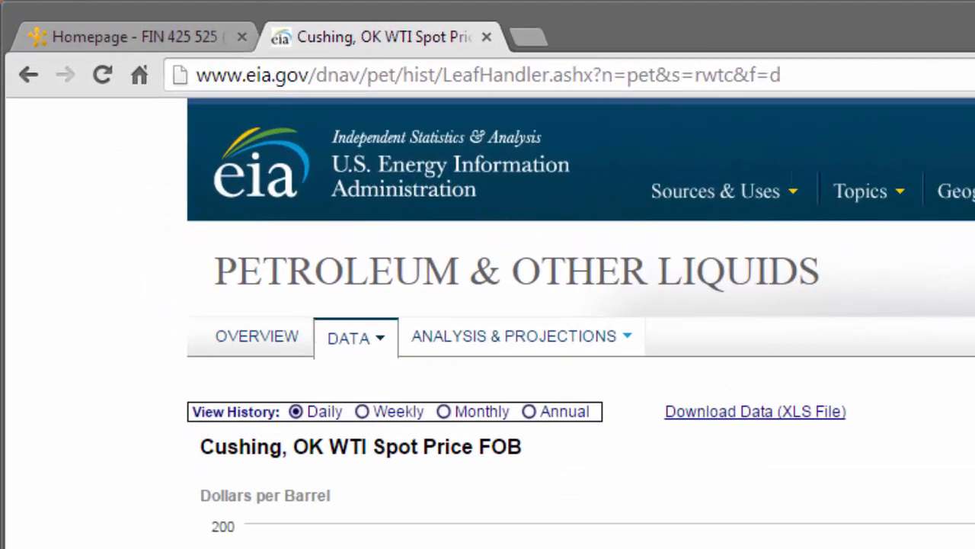
left_click(443, 412)
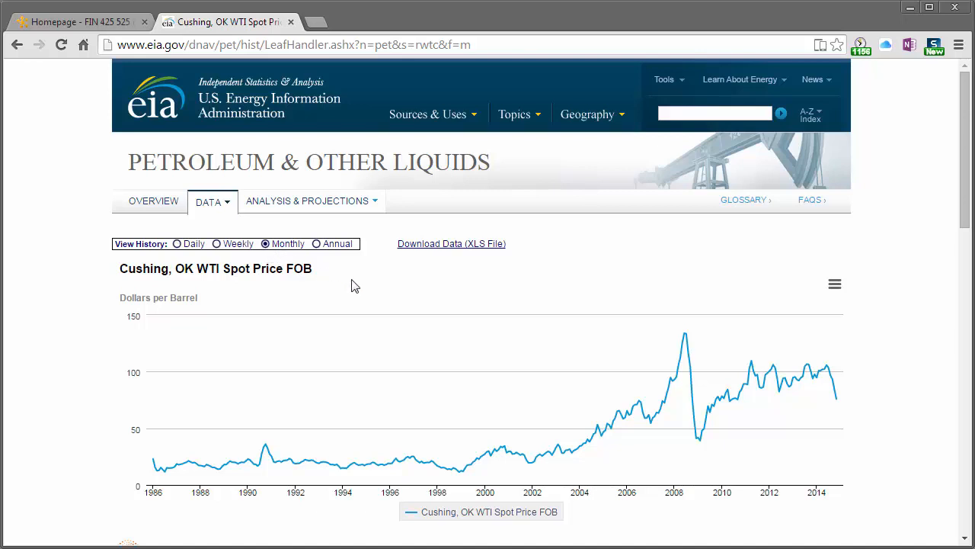
Review the monthly price table and download the monthly data as an XLS file
left_click_drag(965, 222, 965, 307)
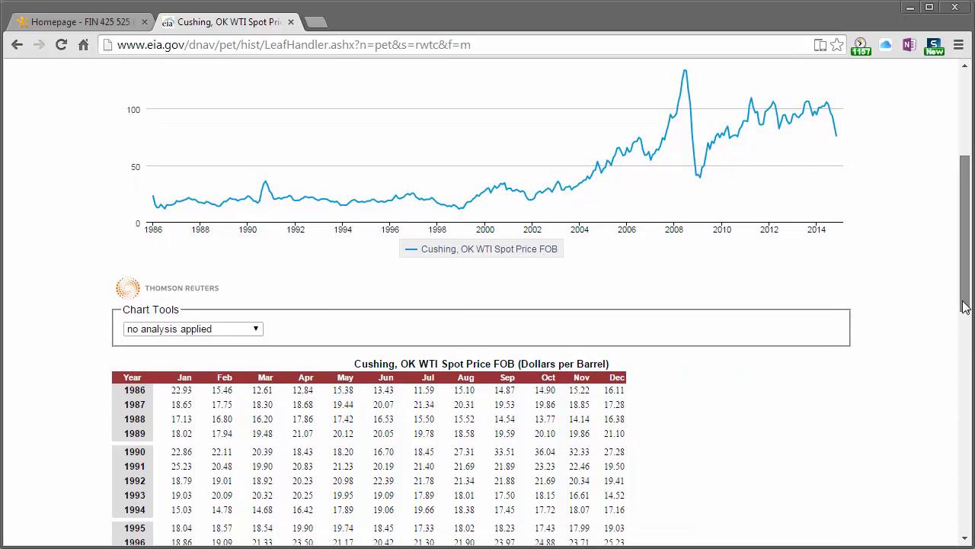
left_click_drag(965, 307, 956, 219)
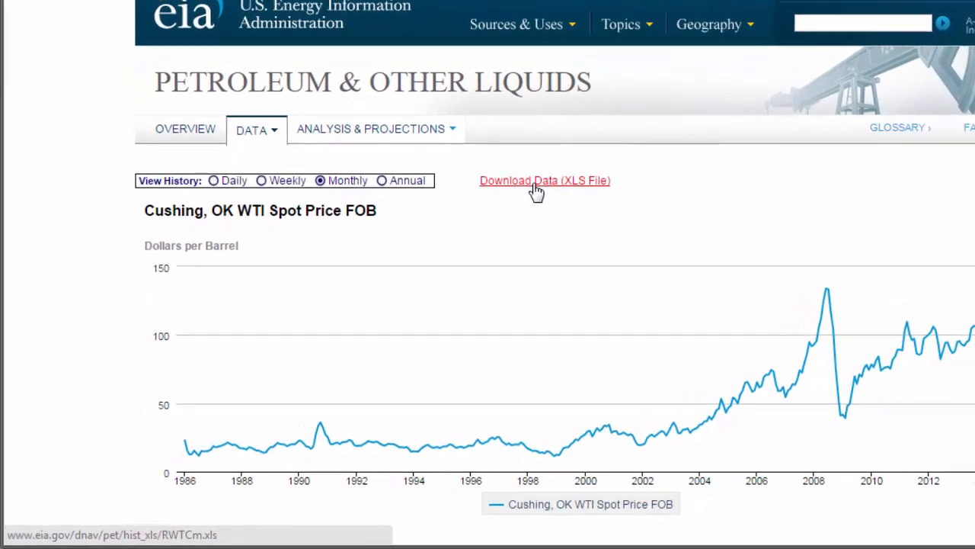
left_click(444, 252)
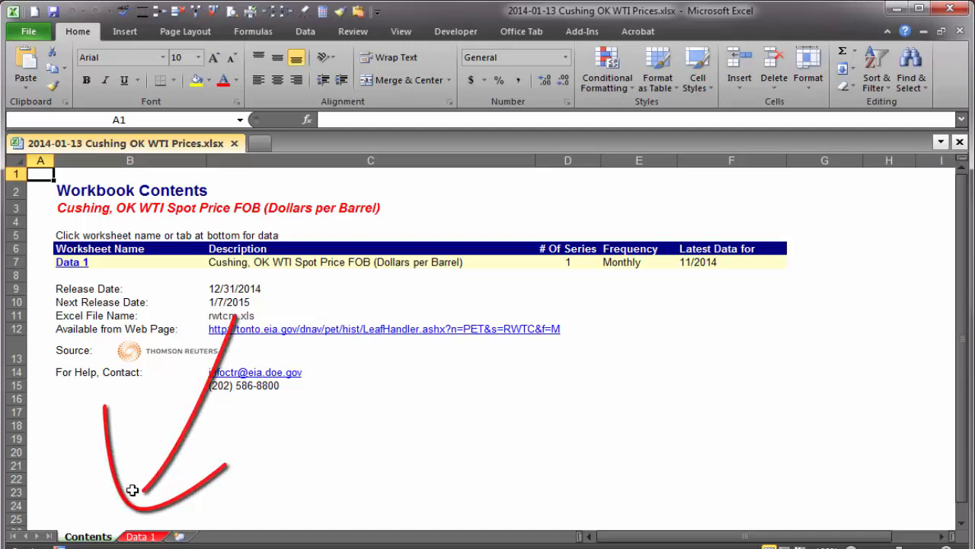
In the Excel workbook of Cushing WTI prices, create a copy of the Data 1 worksheet placed before Data 1
left_click(140, 536)
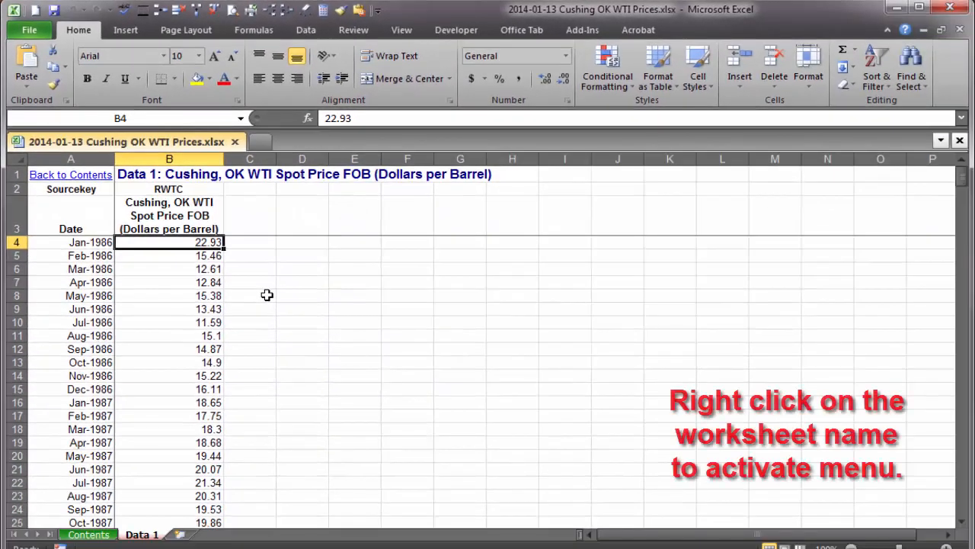
right_click(150, 539)
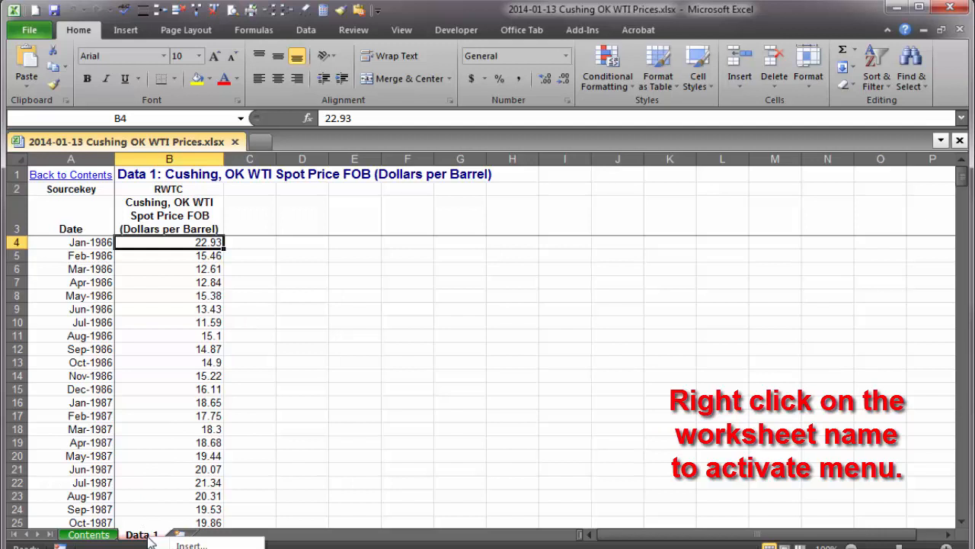
left_click(200, 547)
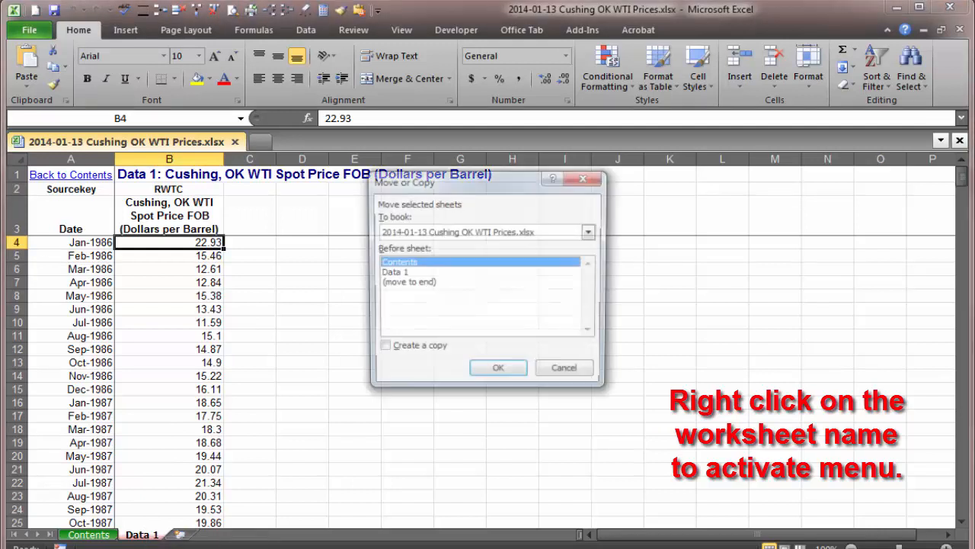
left_click(400, 273)
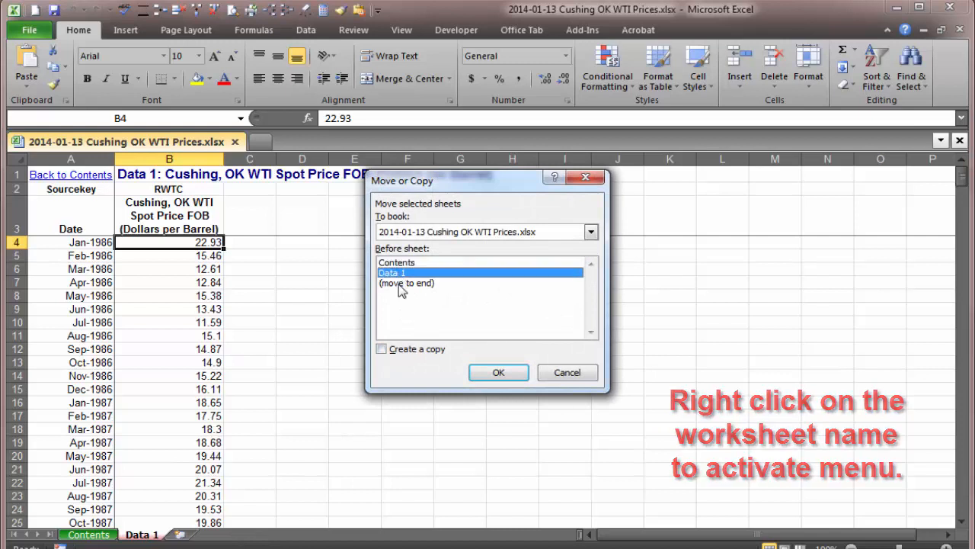
left_click(496, 373)
Move the copied worksheet Data 1 (2) to the end, after the original Data 1 sheet
left_click(218, 536)
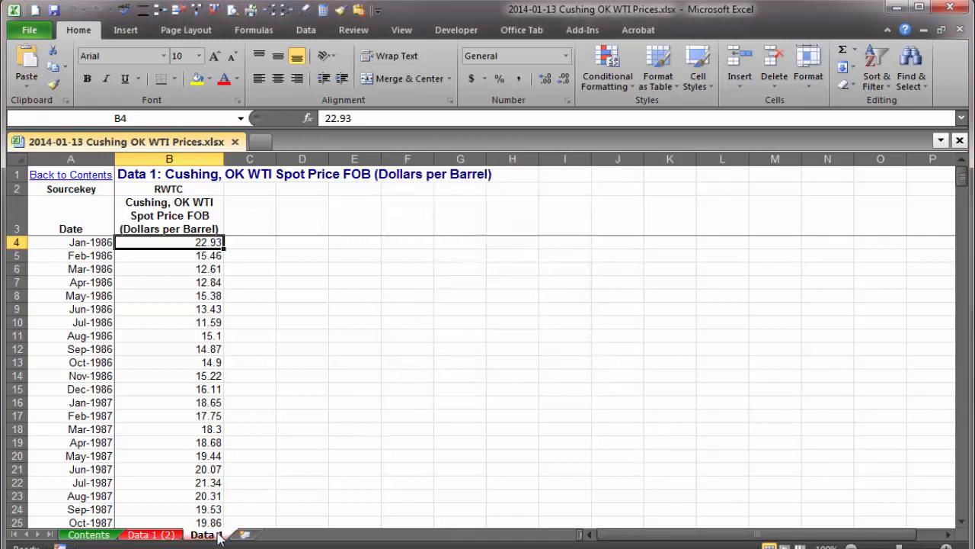
left_click(169, 535)
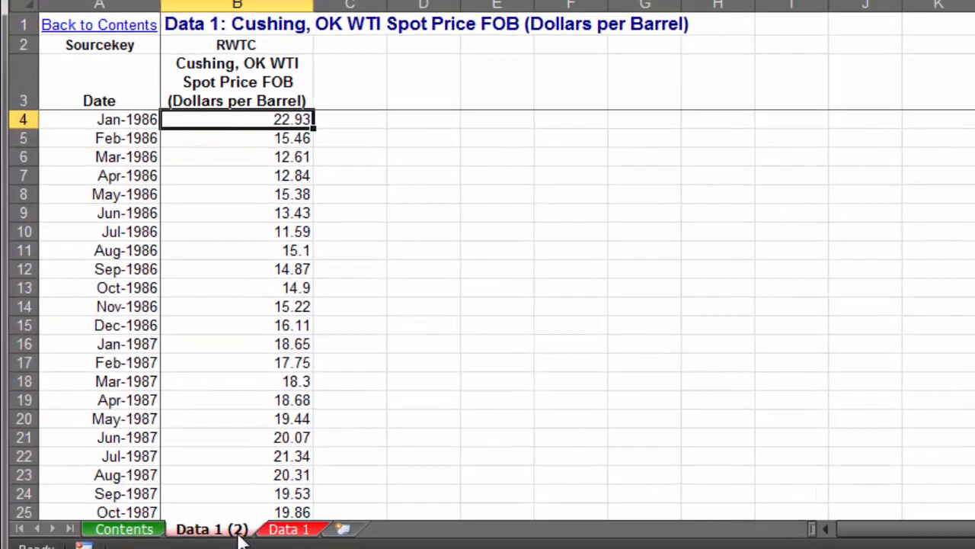
left_click_drag(241, 536, 347, 531)
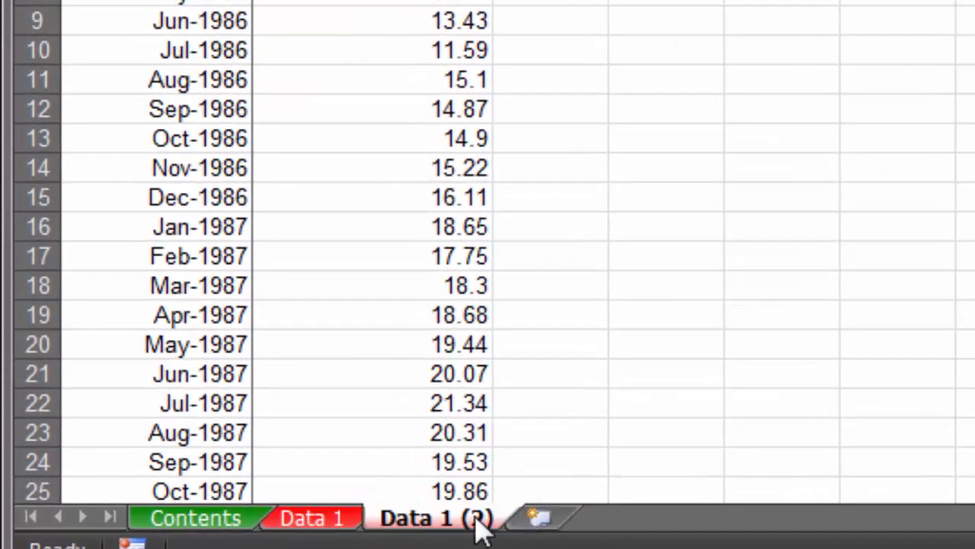
Rename the copied worksheet Data 1 (2) as Chart Information
right_click(301, 535)
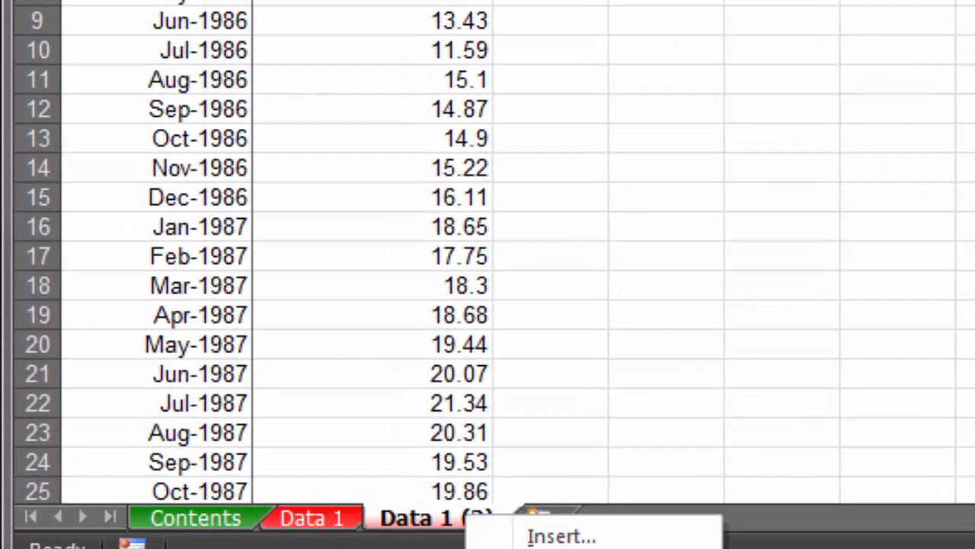
left_click(499, 548)
type("c")
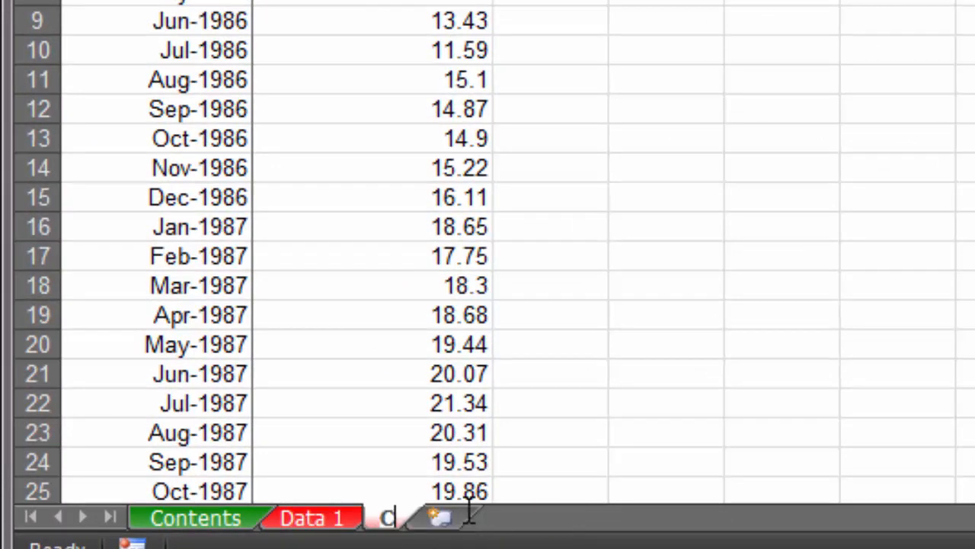
type("hart i")
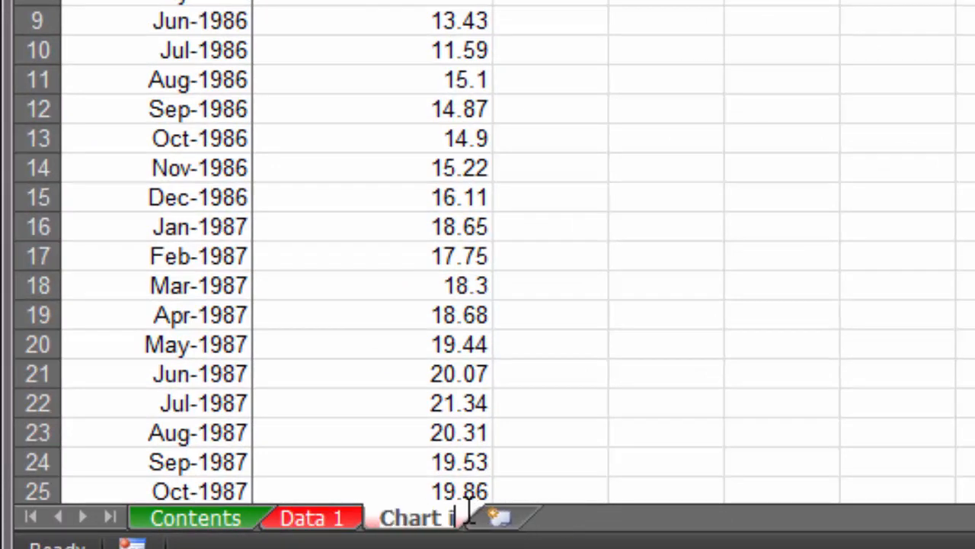
key("BackSpace")
type("Infom")
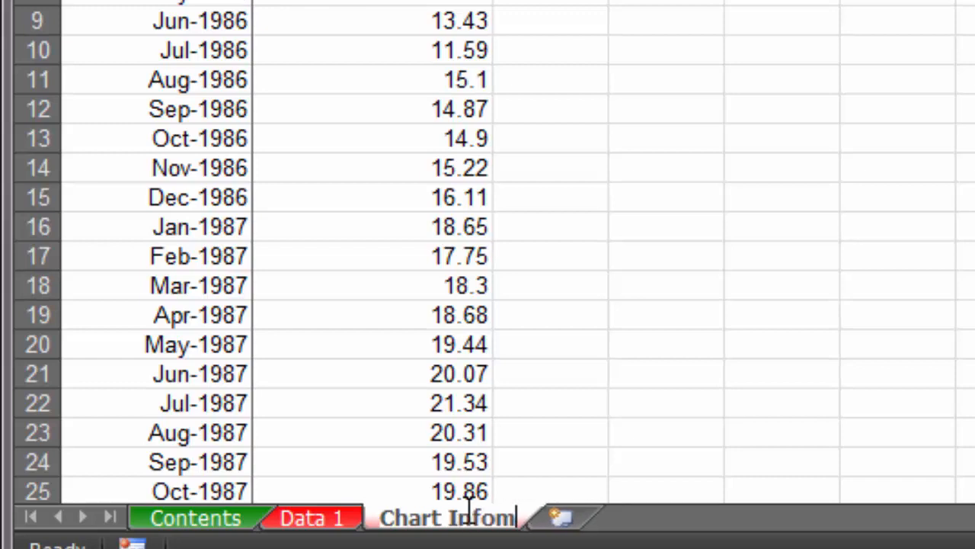
key("BackSpace")
type("rmation")
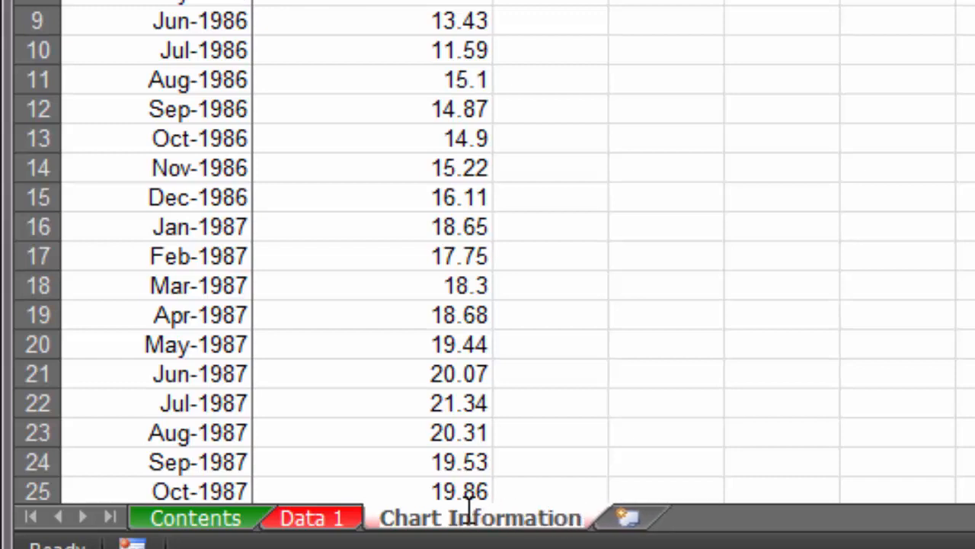
left_click(508, 131)
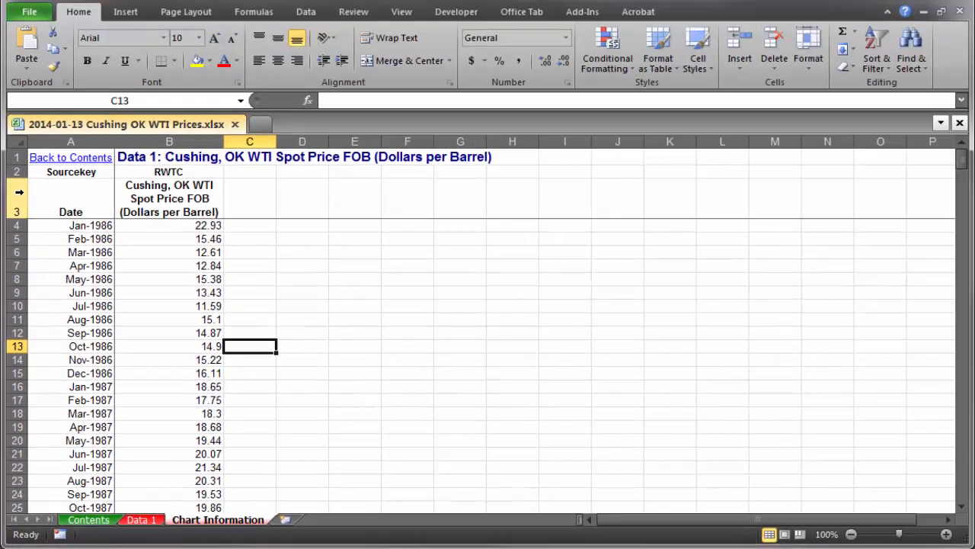
Insert a blank row above the Date and price header row on the Chart Information sheet
left_click(16, 198)
right_click(23, 193)
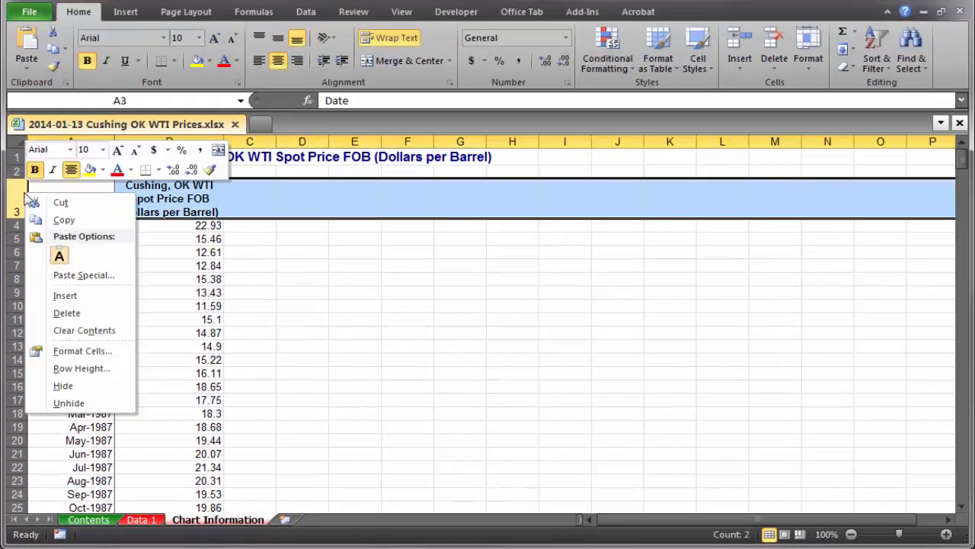
left_click(65, 296)
Unfreeze the panes on the Chart Information sheet
left_click(210, 216)
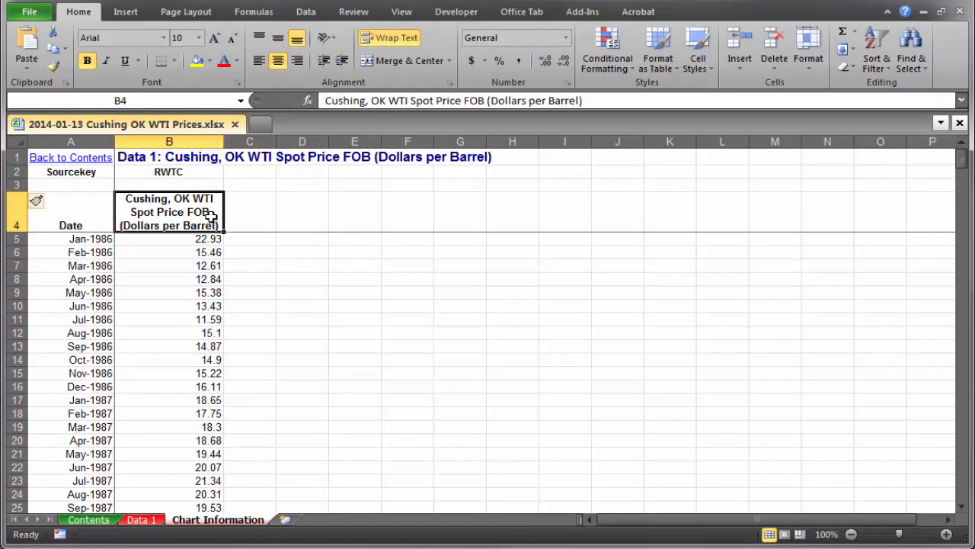
left_click(403, 12)
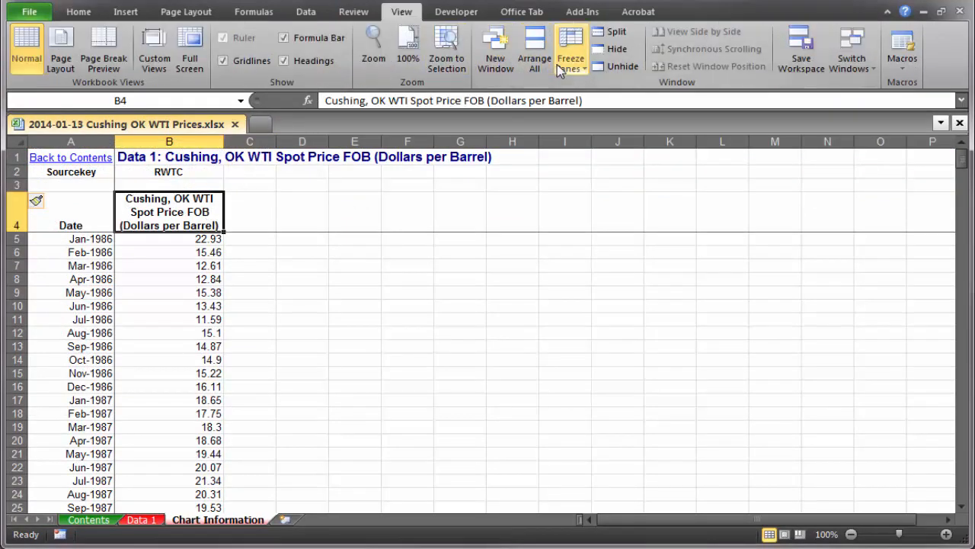
left_click(560, 70)
left_click(587, 128)
left_click(295, 241)
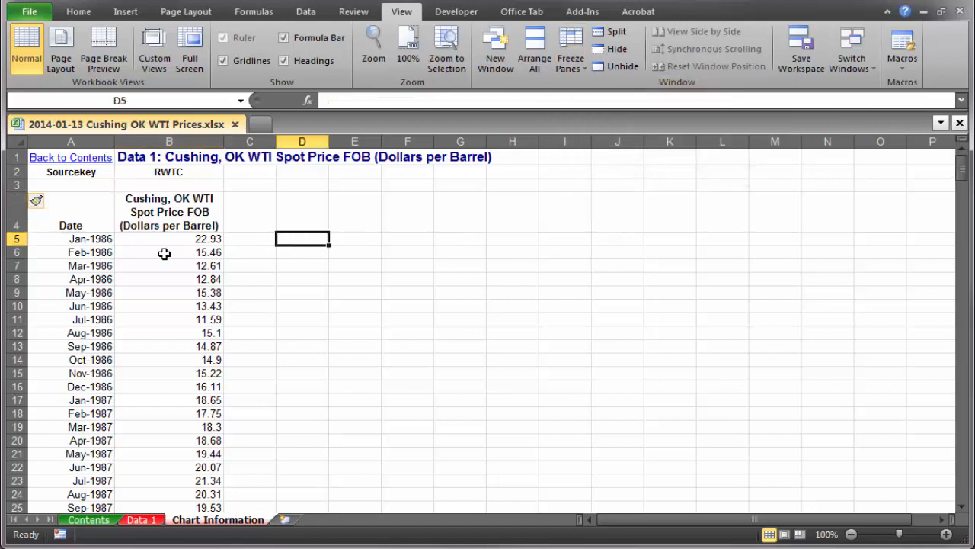
Convert the date and price data in A4:B351 into a table with headers
left_click(84, 239)
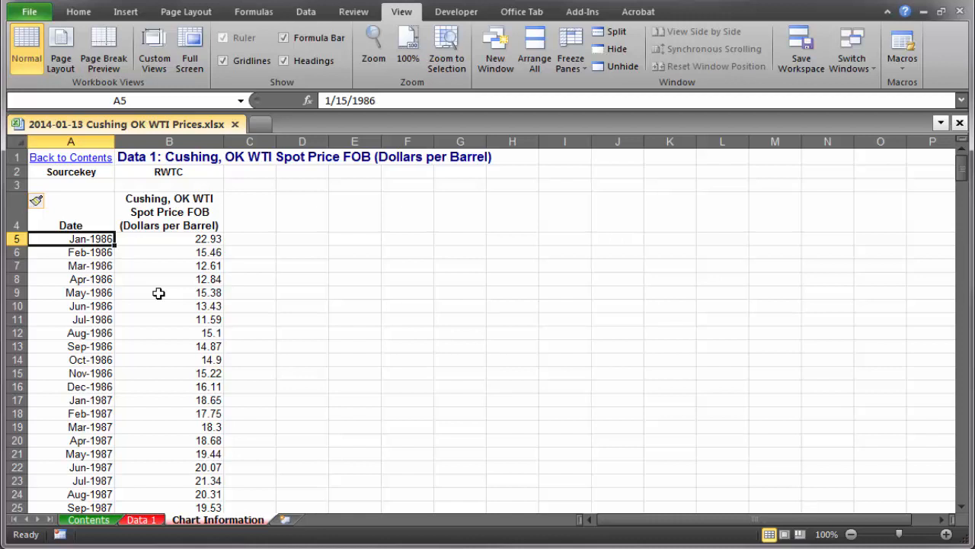
left_click(127, 15)
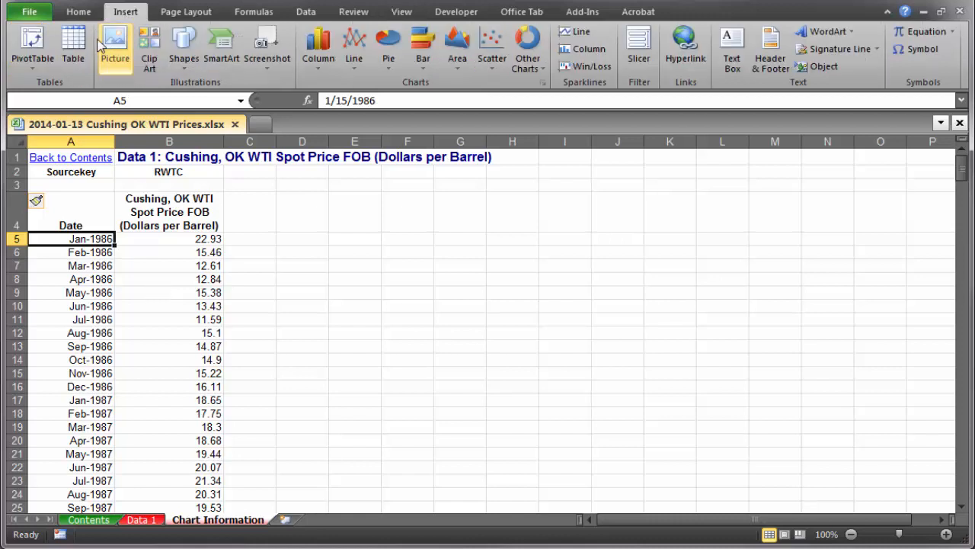
left_click(75, 46)
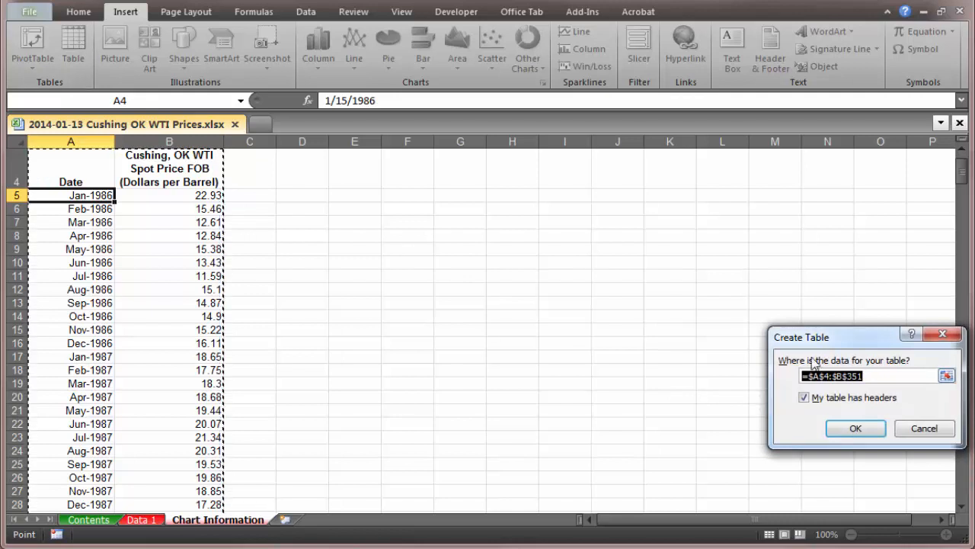
left_click_drag(830, 337, 323, 199)
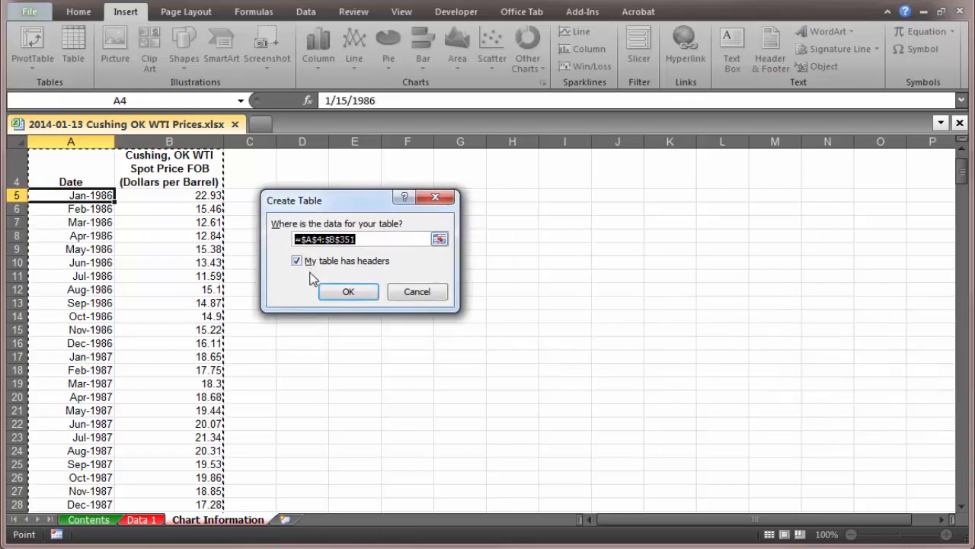
left_click(340, 295)
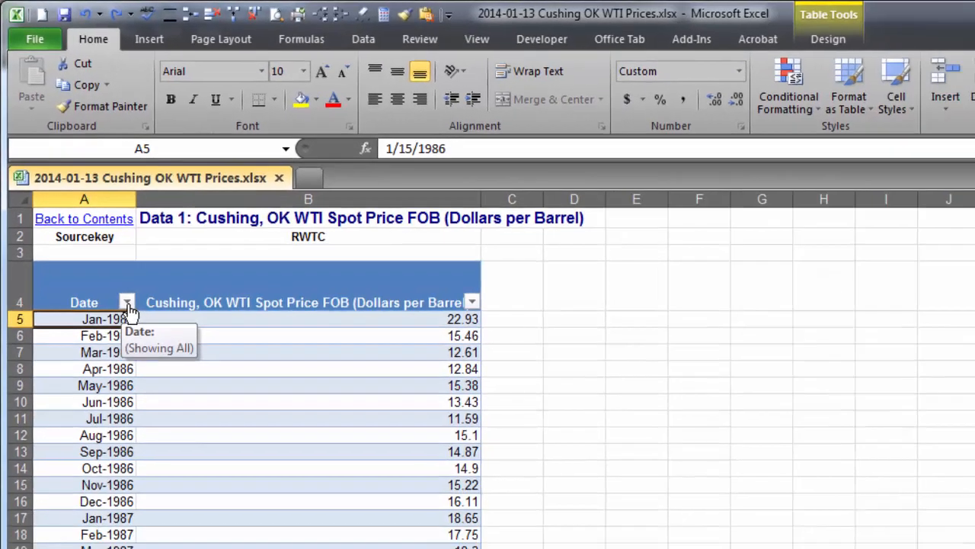
Sort the table by the Date column from oldest to newest
left_click(164, 393)
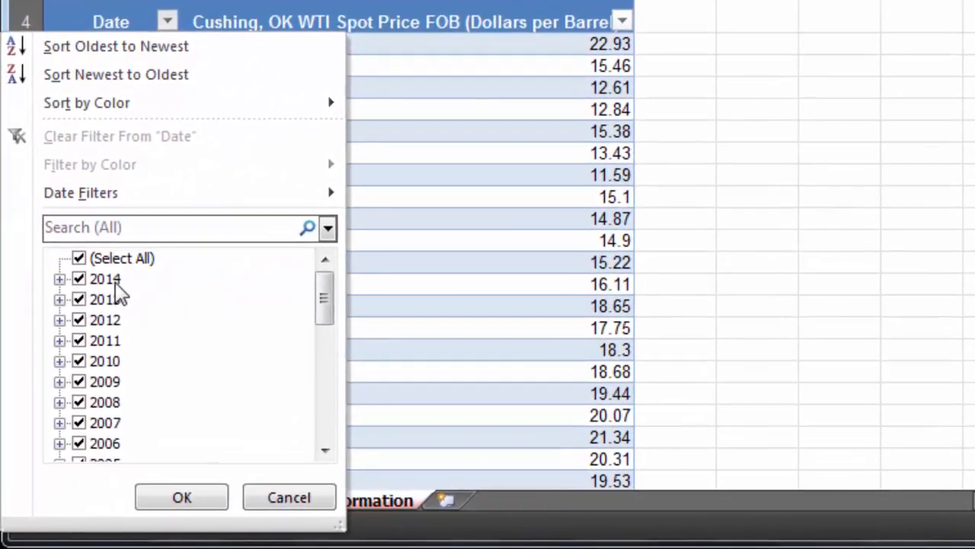
left_click(101, 47)
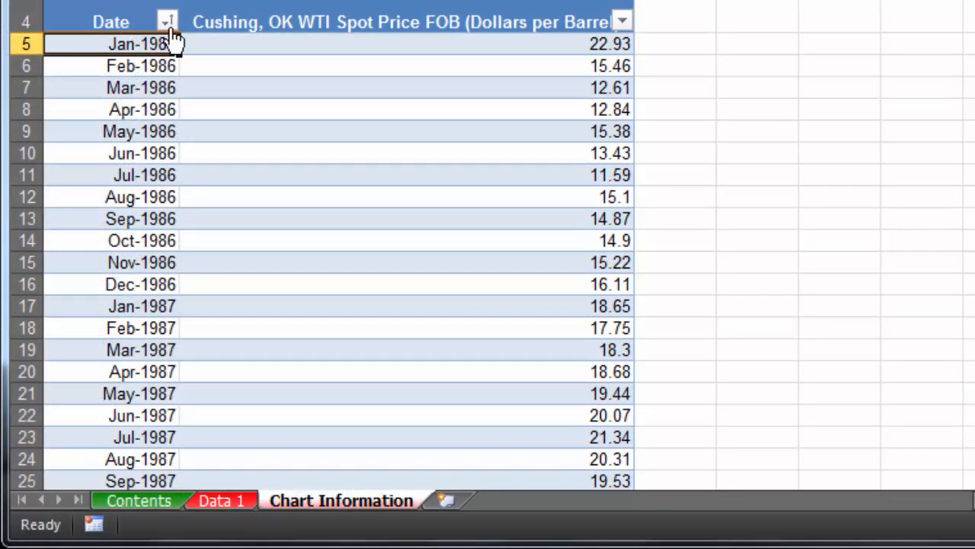
Sort the table by Date from newest to oldest and return it to oldest-to-newest order
left_click(167, 21)
left_click(142, 76)
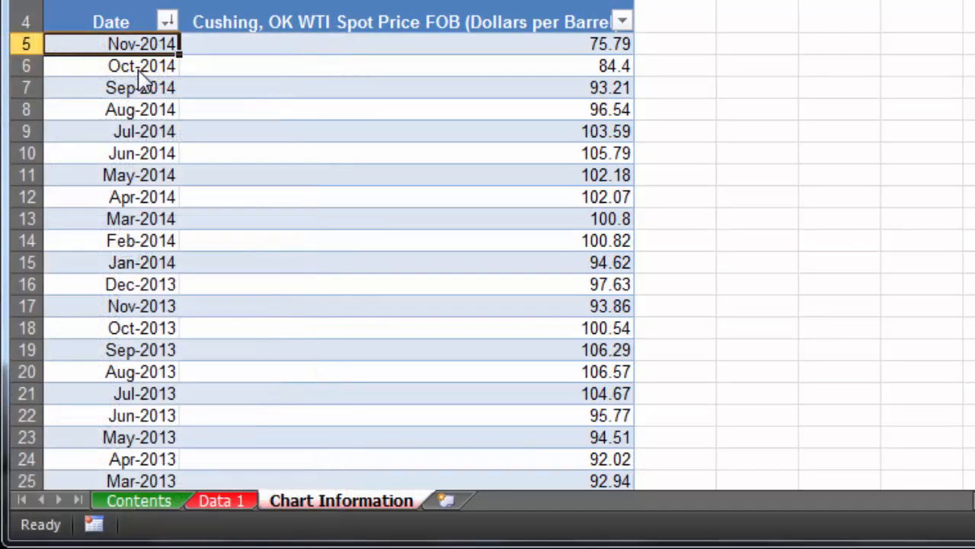
left_click(167, 21)
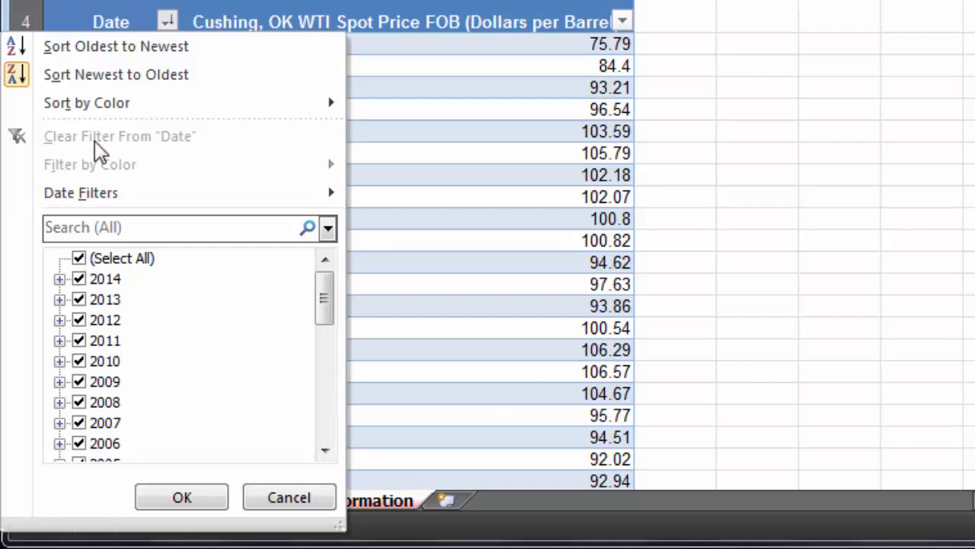
left_click(76, 47)
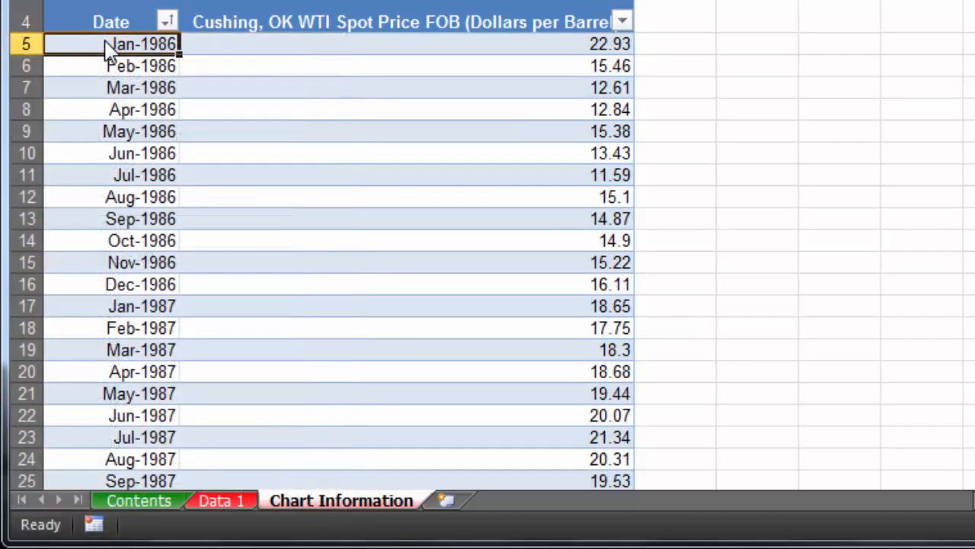
Filter the Date column so that 1986 shows only the quarter-end months March, June, September and December
left_click(167, 23)
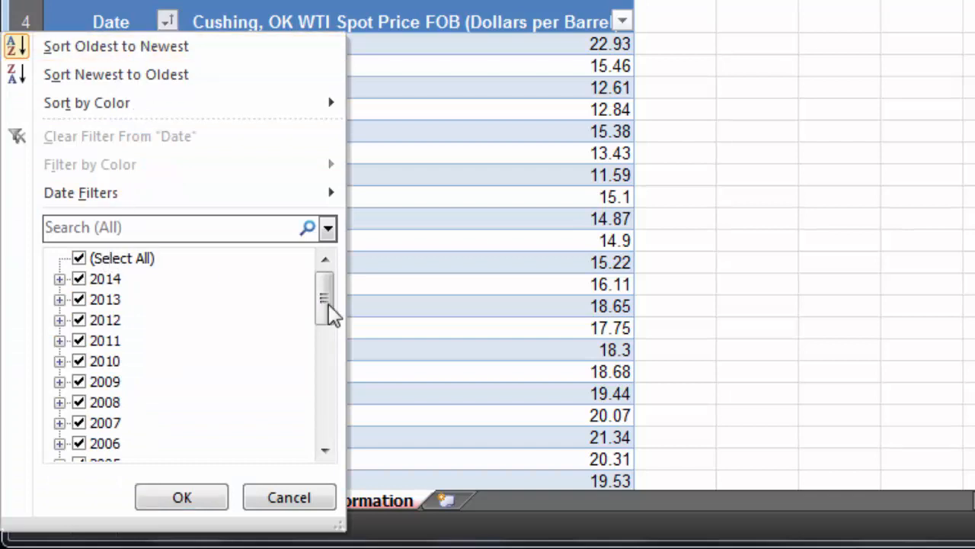
left_click_drag(326, 309, 315, 420)
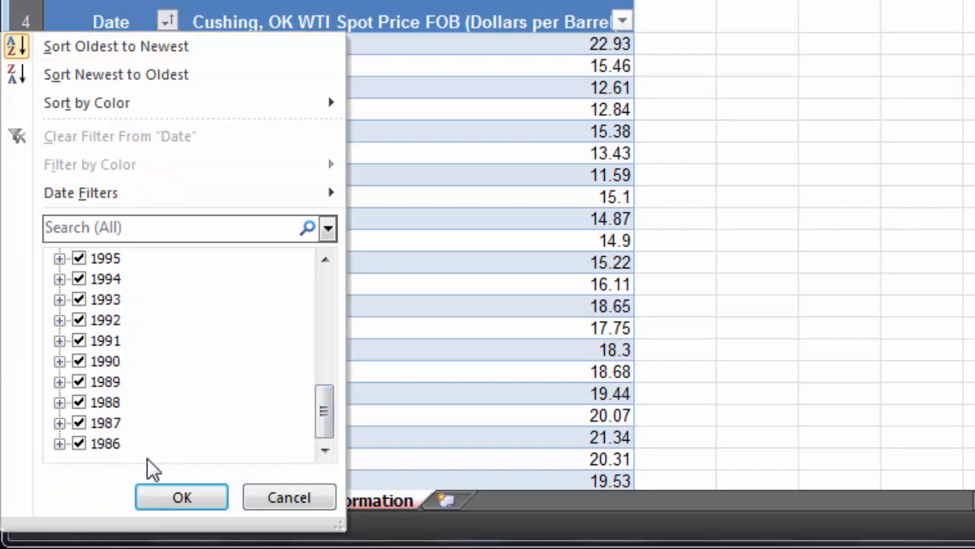
left_click(60, 444)
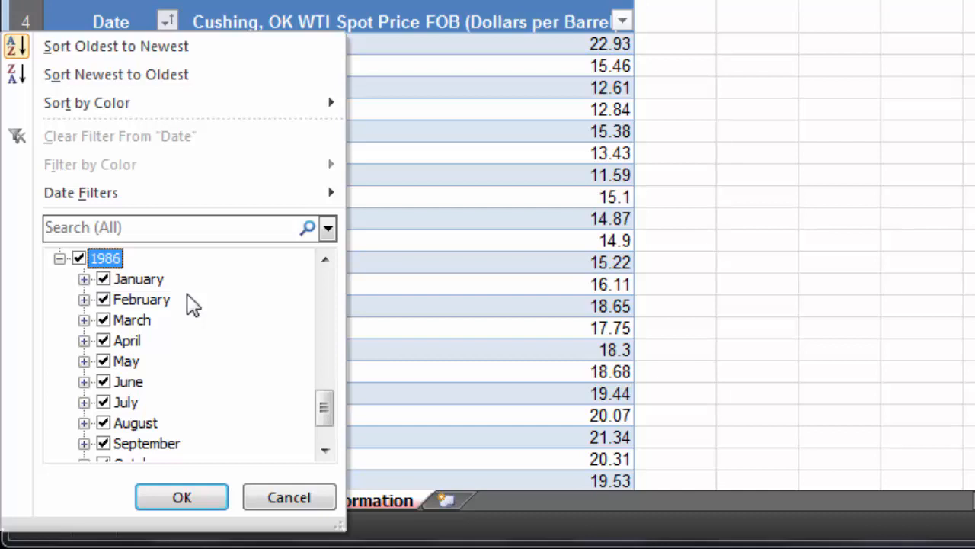
left_click(104, 279)
left_click(103, 300)
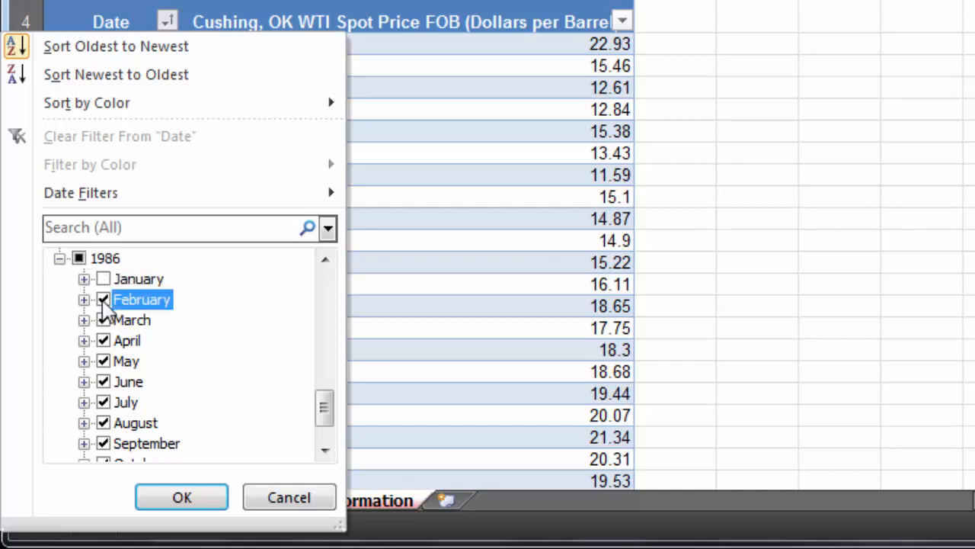
left_click(103, 340)
left_click(104, 362)
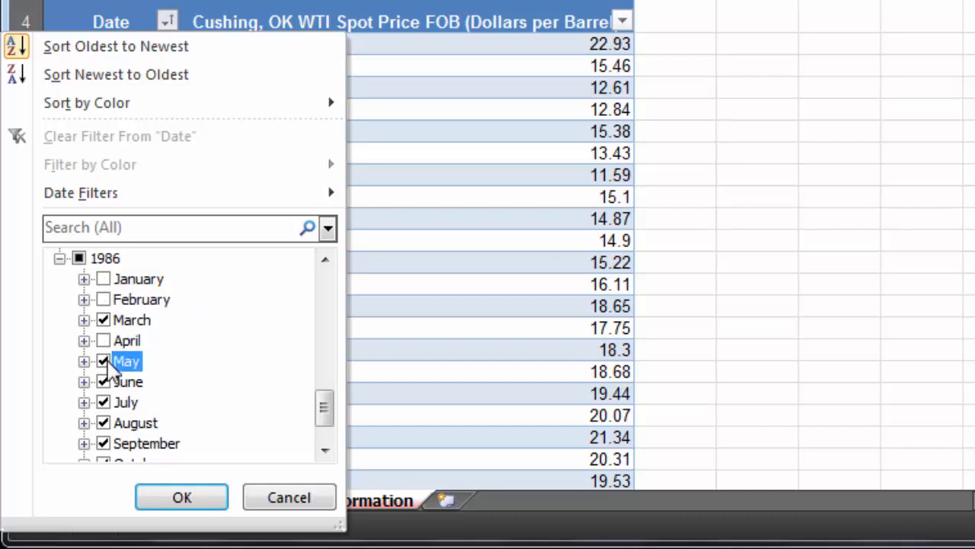
left_click(103, 381)
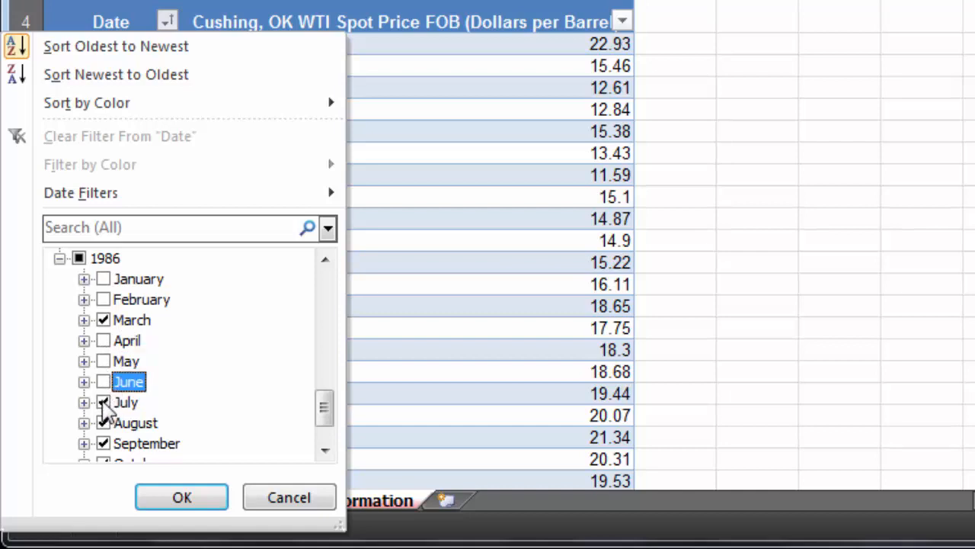
left_click(104, 382)
left_click(103, 402)
left_click(104, 423)
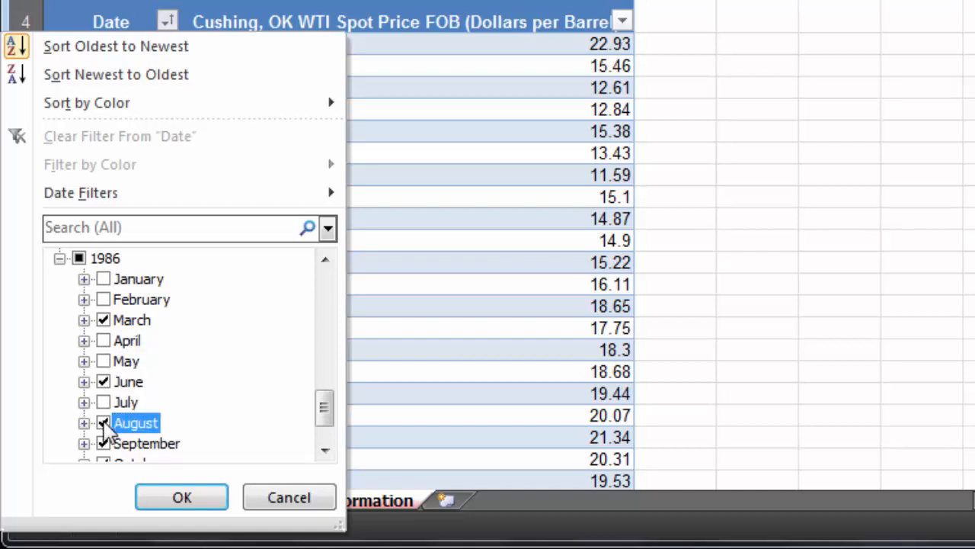
left_click_drag(324, 409, 326, 446)
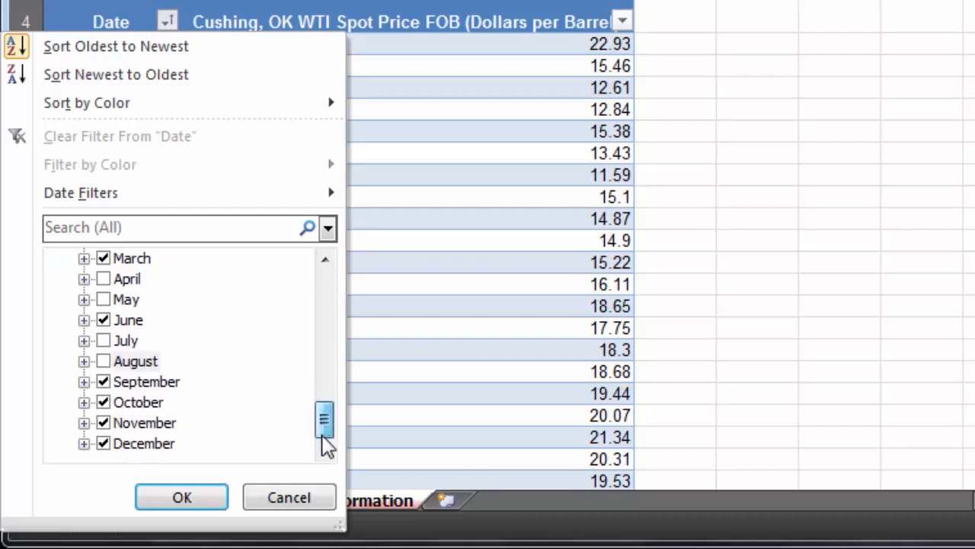
left_click(103, 403)
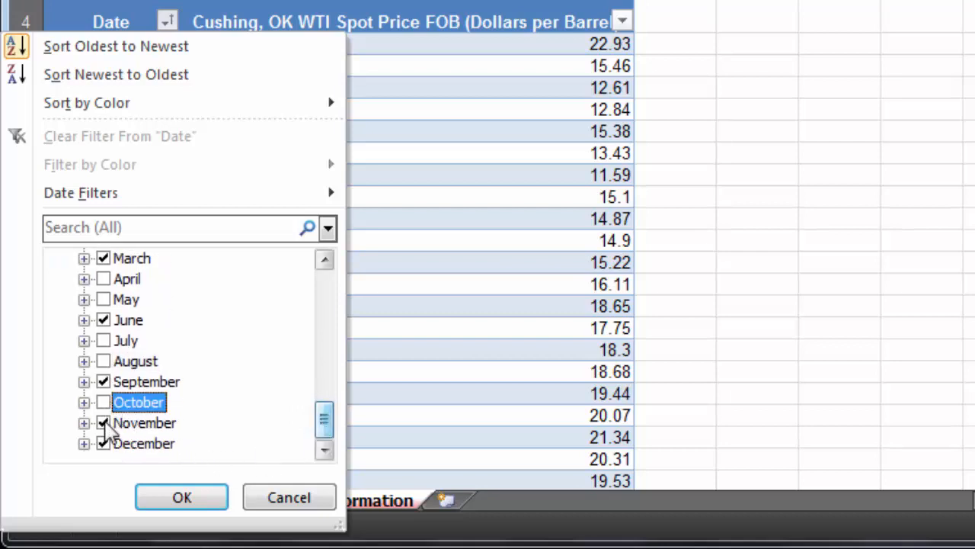
left_click(104, 424)
left_click(182, 501)
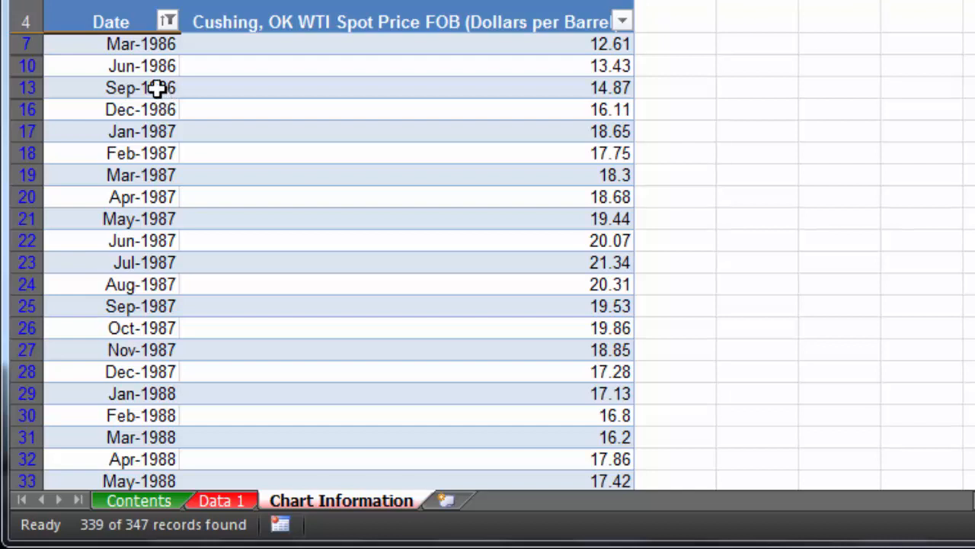
Copy the filtered Mar-1986 to Dec-1986 dates and prices and paste them beside the table starting at D7
left_click(123, 45)
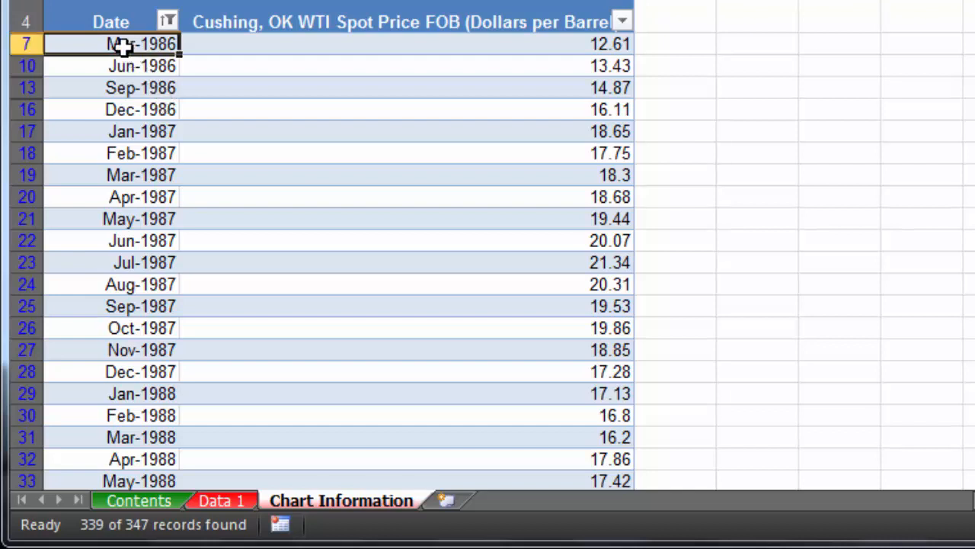
left_click(597, 112, "shift")
right_click(598, 113)
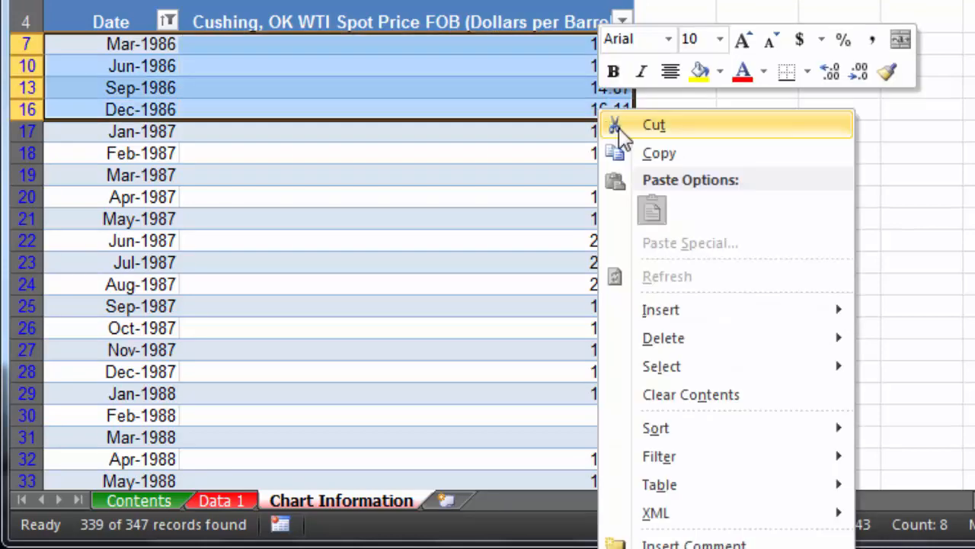
left_click(646, 155)
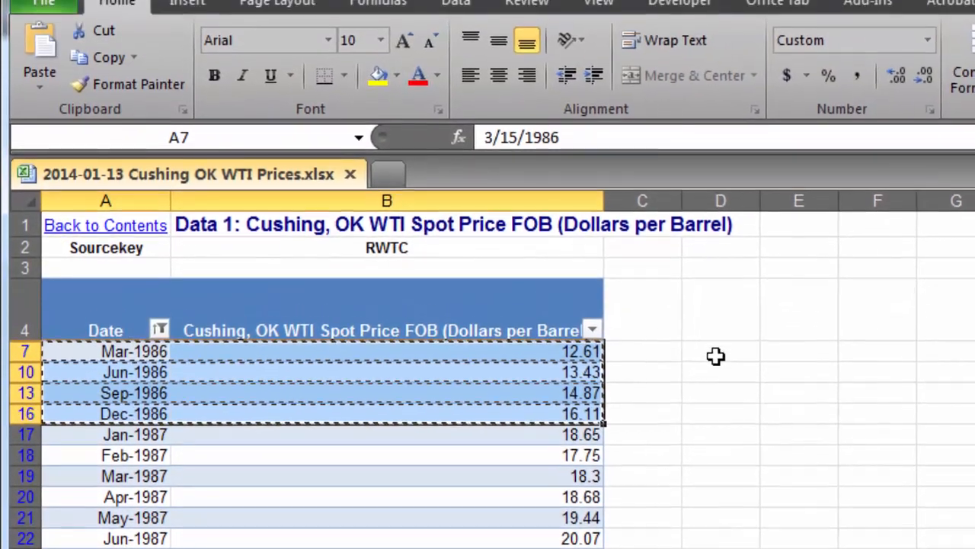
left_click(715, 356)
right_click(716, 358)
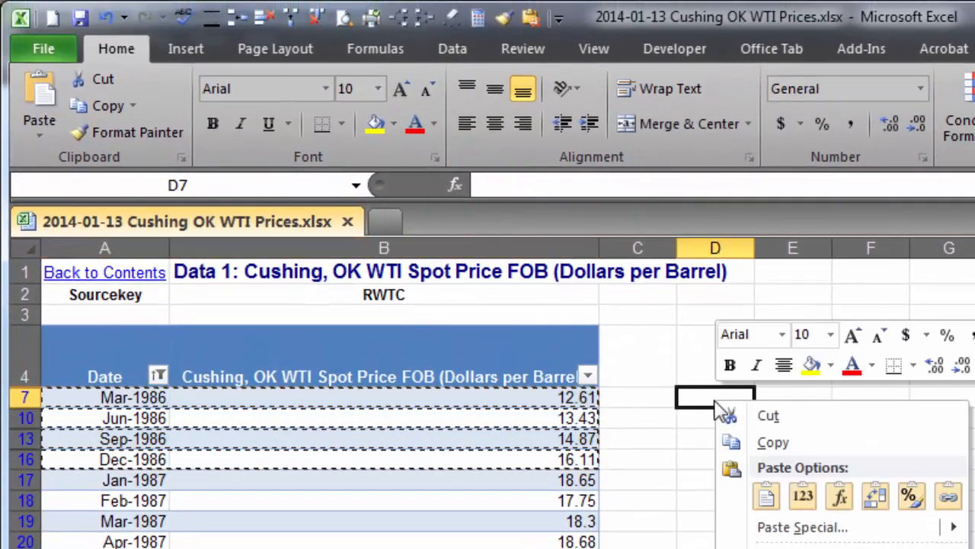
left_click(764, 497)
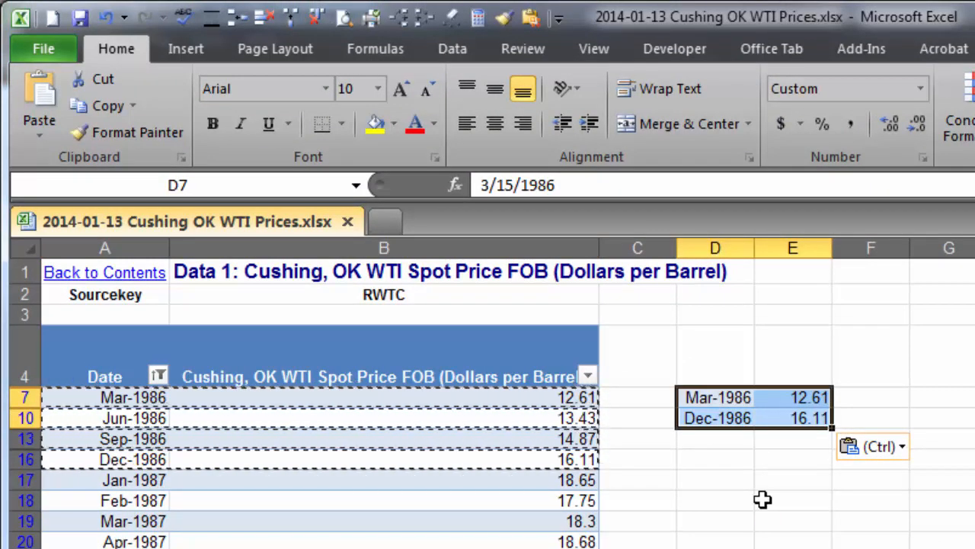
Clear the filter from the Date column and cancel the pending copy selection
left_click(158, 375)
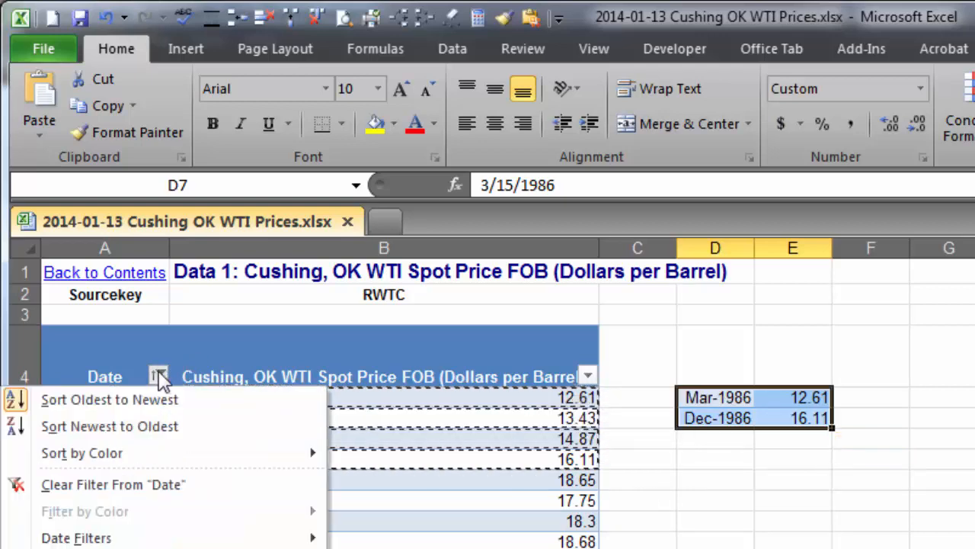
left_click(120, 488)
left_click(687, 369)
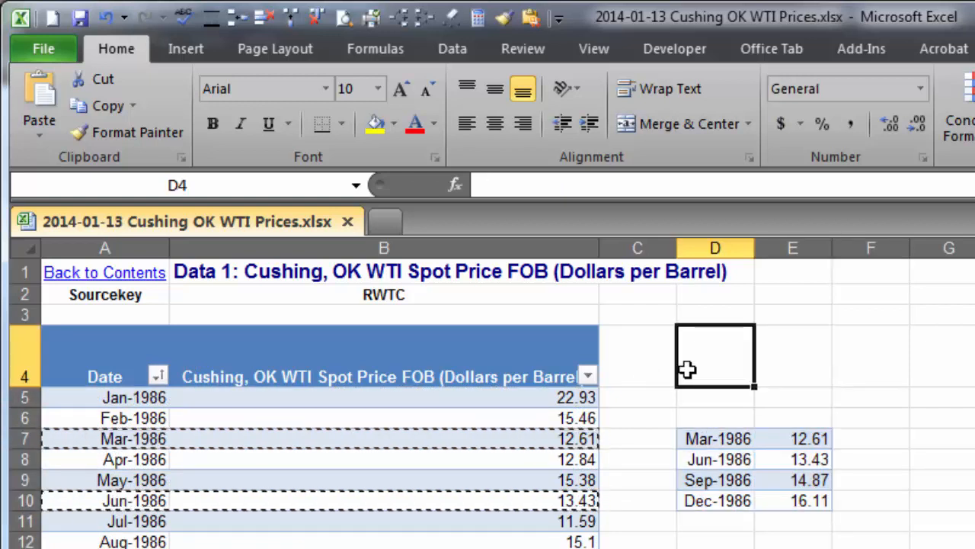
key("Escape")
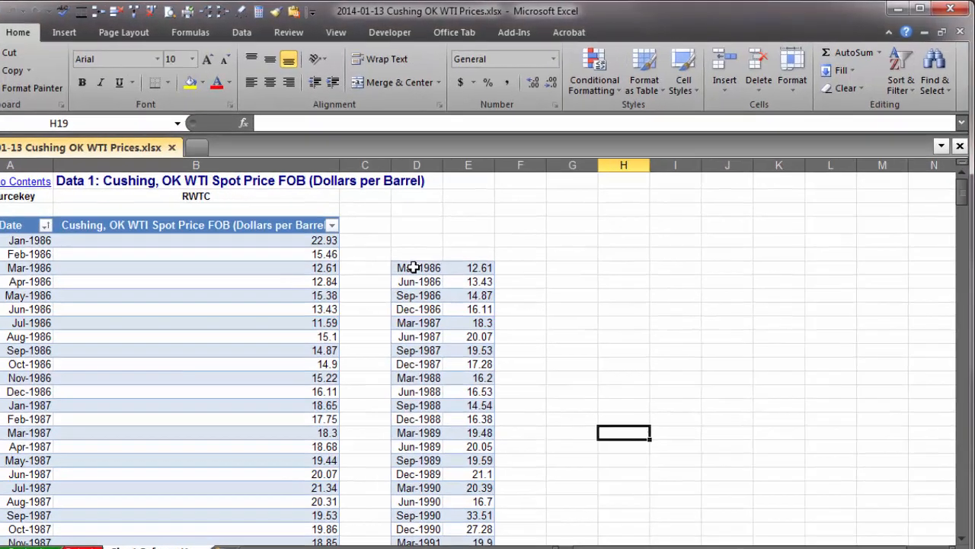
Insert a basic 2-D line chart from the quarterly dates and prices in D7:E121
left_click(412, 268)
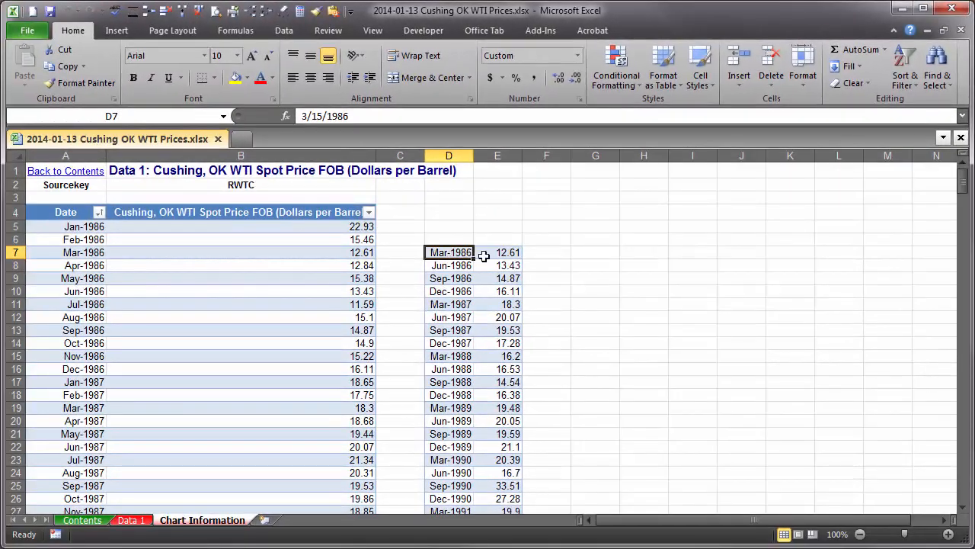
left_click_drag(483, 256, 494, 254)
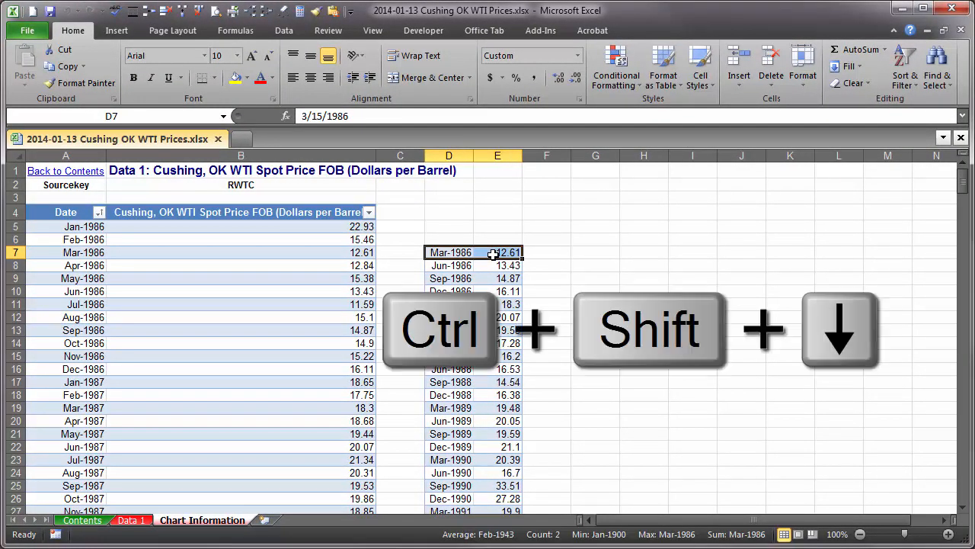
key("ctrl+shift+Down")
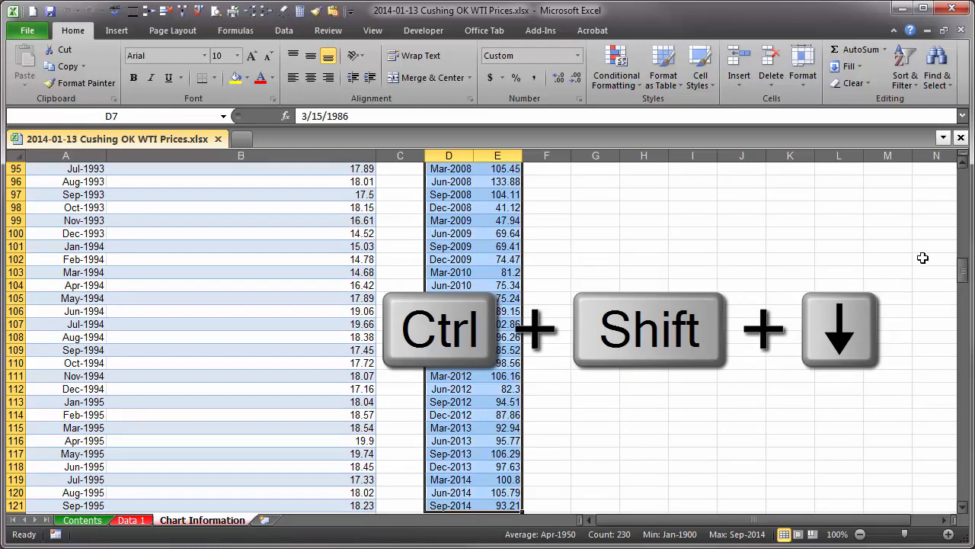
left_click(113, 32)
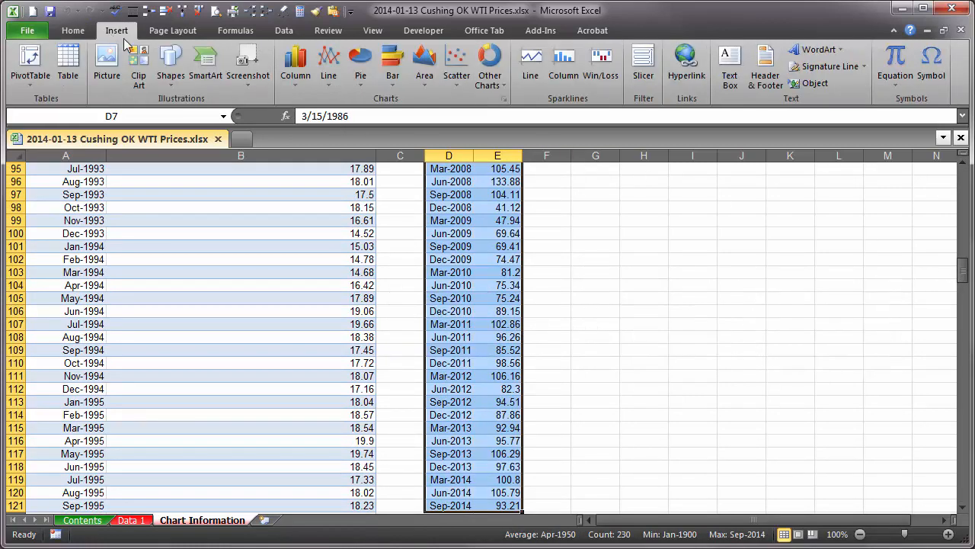
left_click(328, 70)
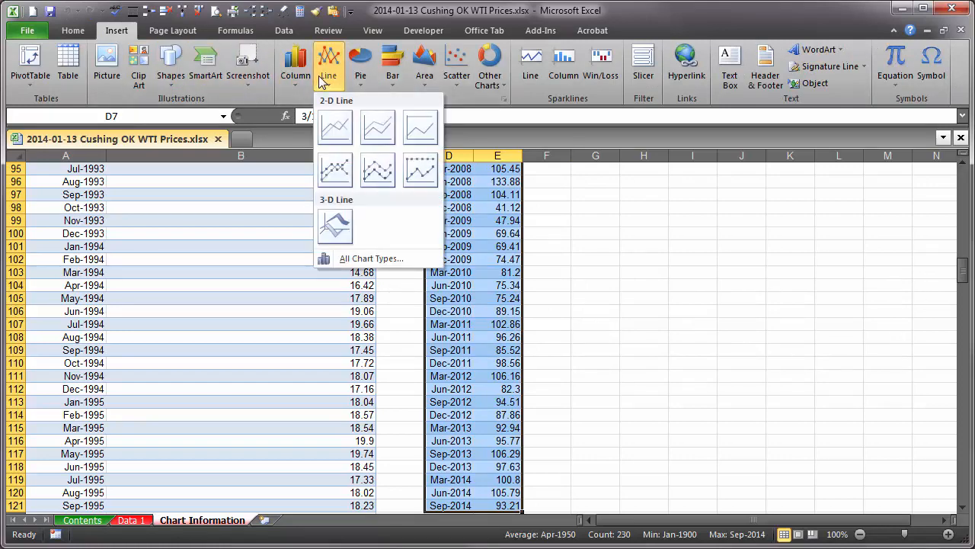
left_click(335, 126)
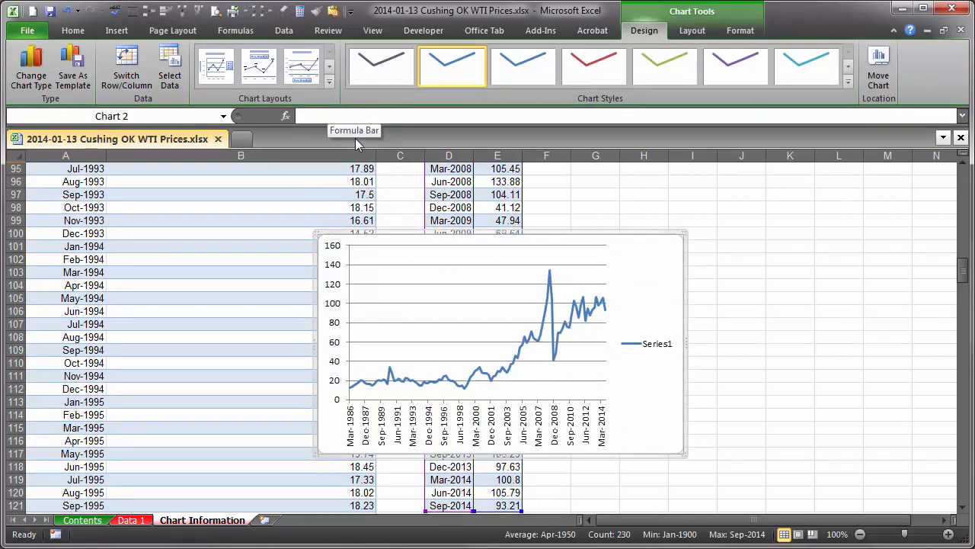
Move the line chart to a new sheet named "Cushing WTI Spot Prices Chart" and place that sheet after Chart Information
right_click(406, 237)
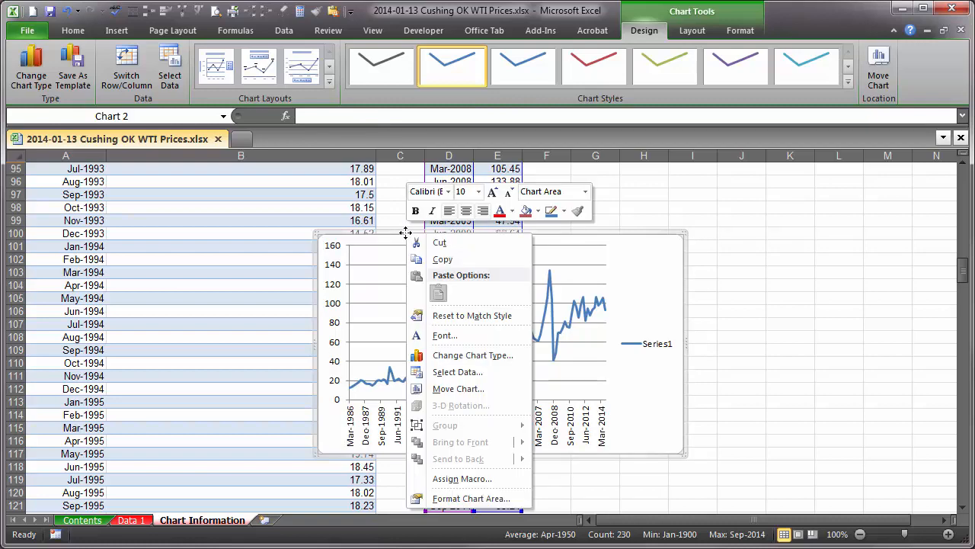
left_click(457, 389)
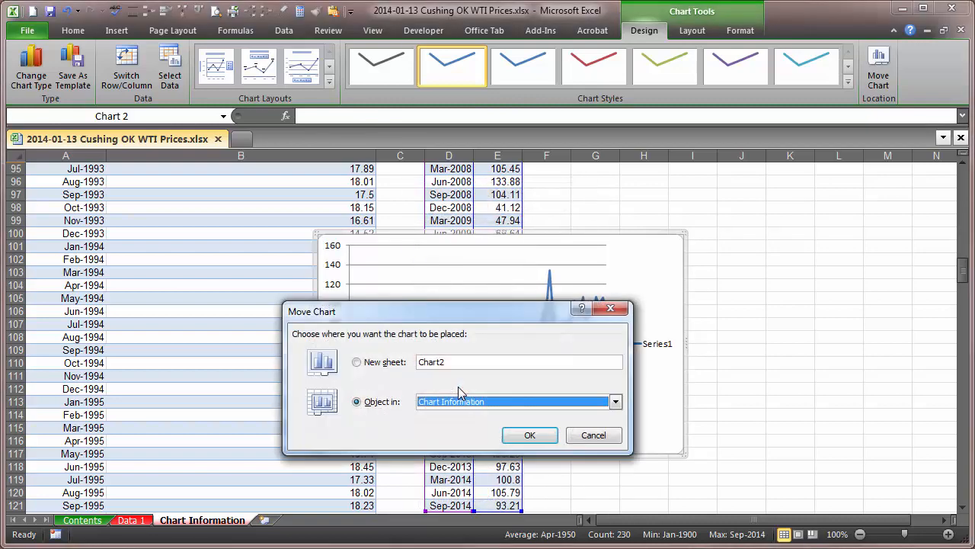
left_click(364, 363)
type("Cushing")
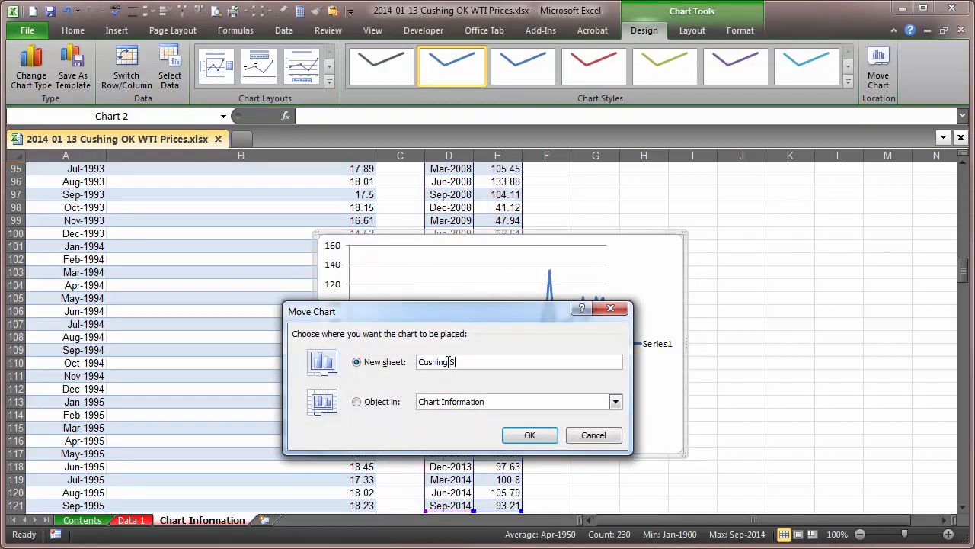
type(" WTI Spot Prices Chart")
left_click(519, 437)
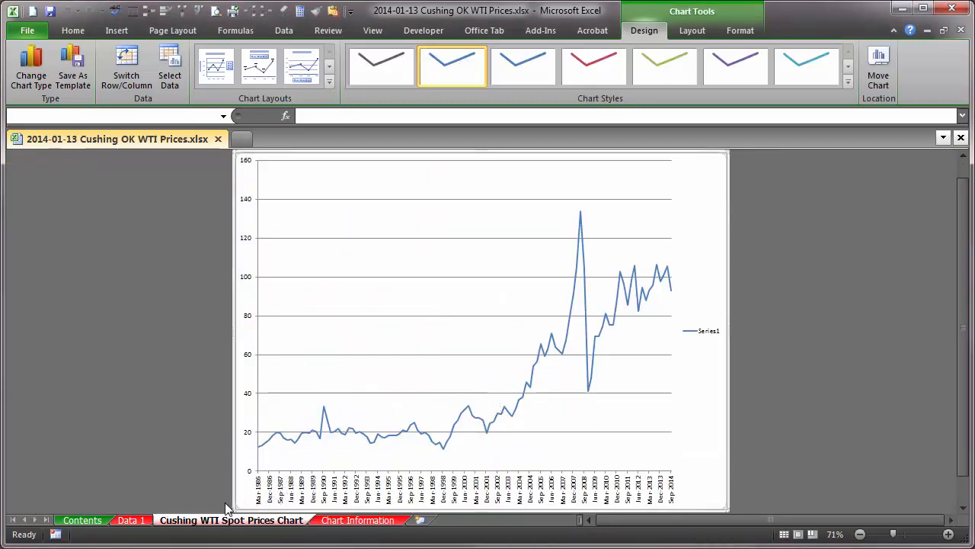
left_click_drag(231, 521, 424, 524)
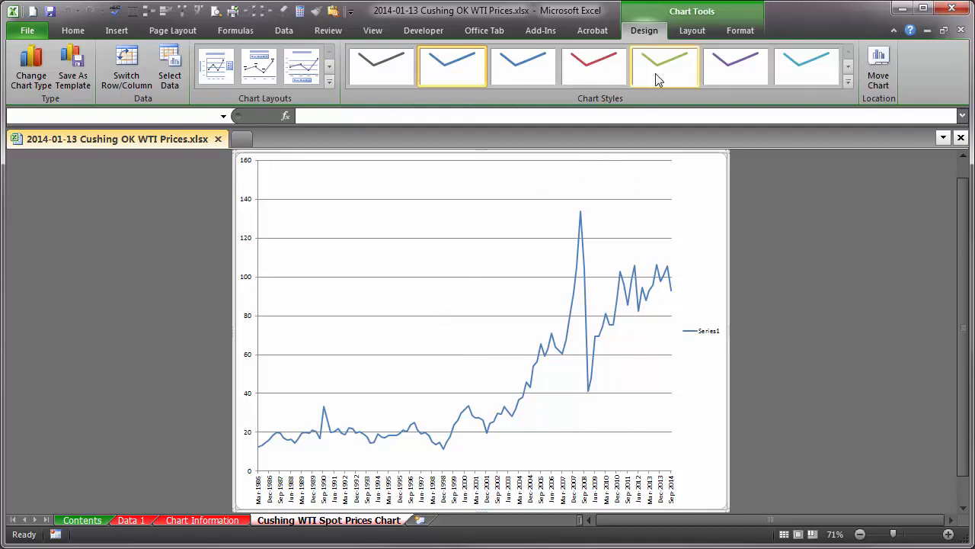
Add a chart title above the plot on the Cushing WTI Spot Prices Chart sheet
left_click(686, 31)
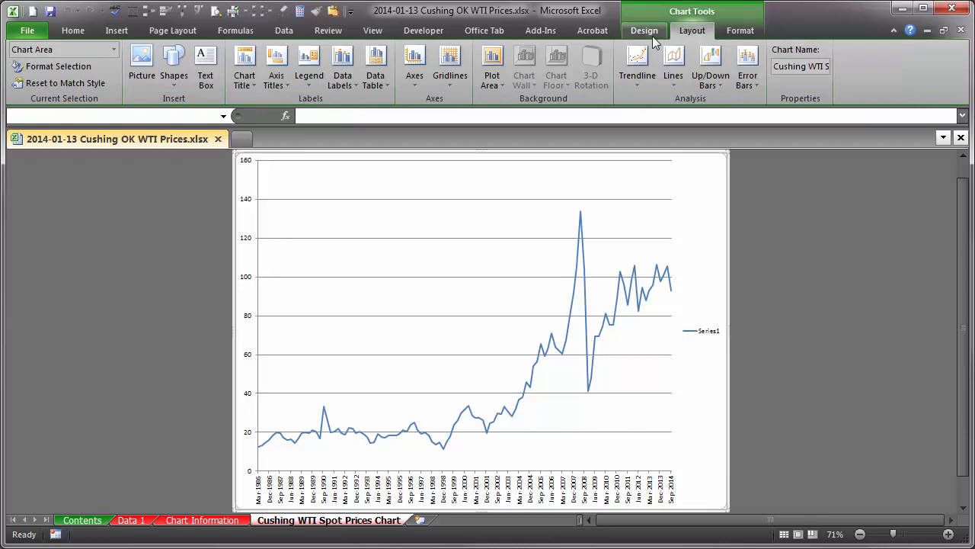
left_click(248, 76)
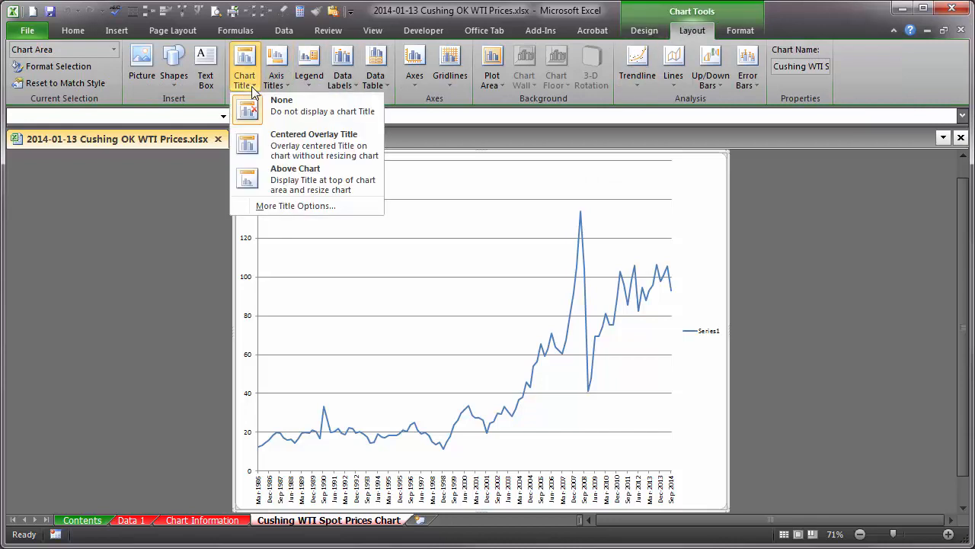
left_click(262, 178)
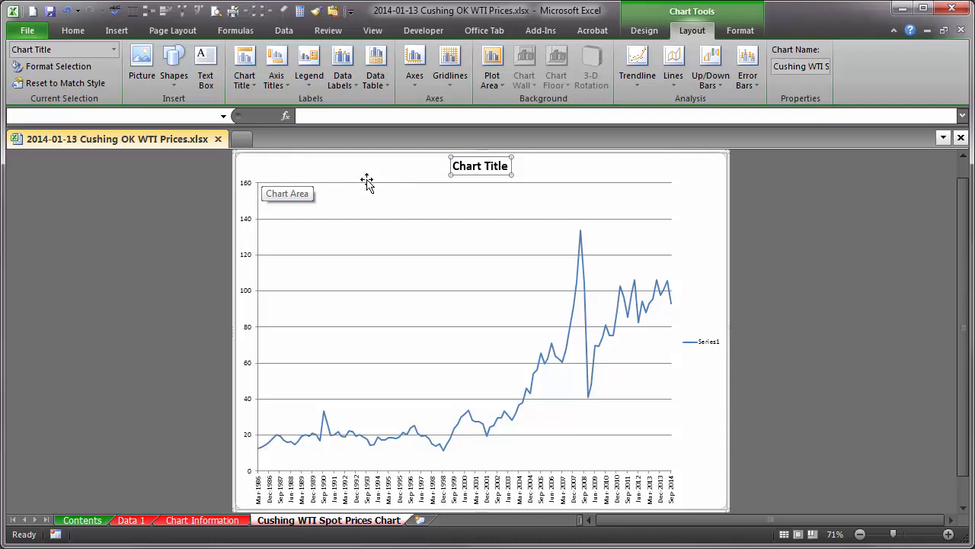
Remove the legend from the Cushing WTI Spot Prices Chart
left_click(699, 343)
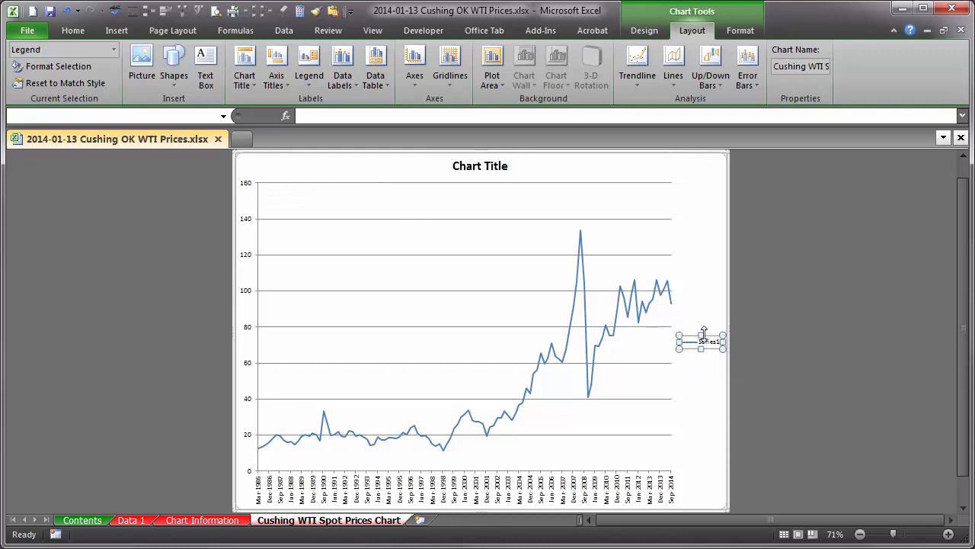
key("Delete")
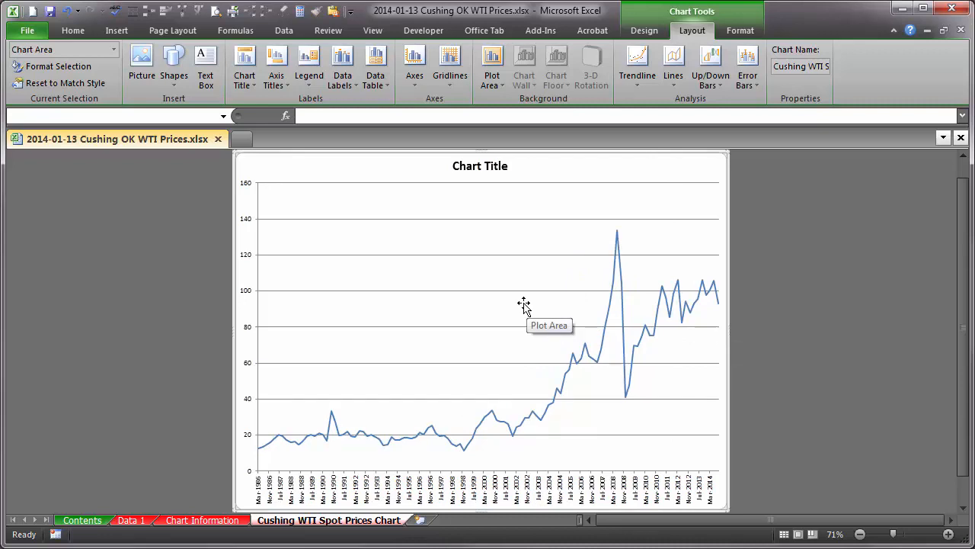
Copy the heading in B1 of the Chart Information sheet and paste it into D4, above the quarterly data
left_click(226, 521)
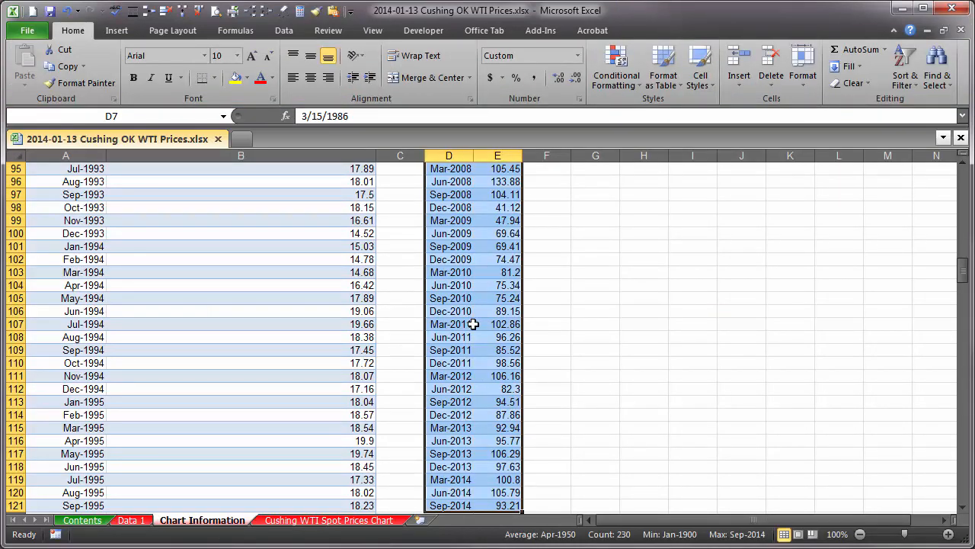
key("ctrl+Home")
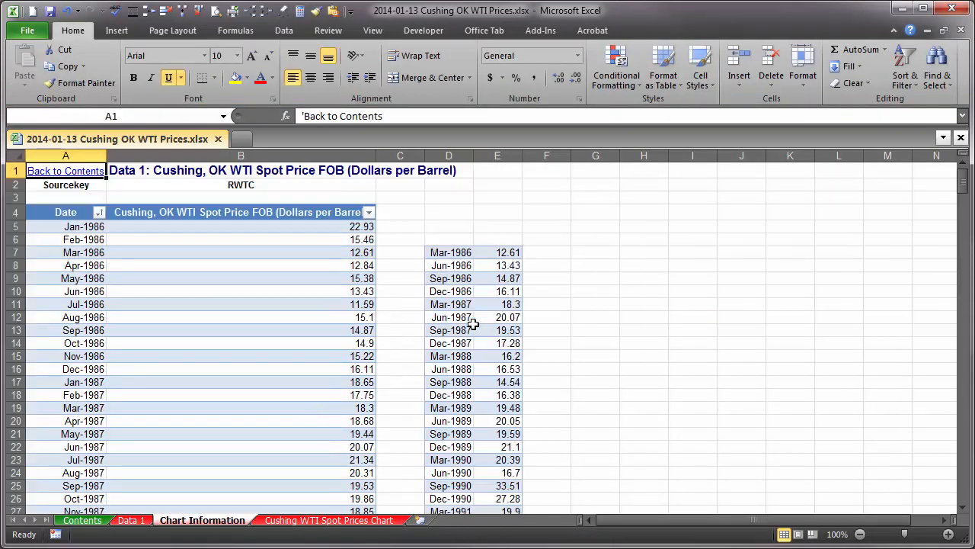
left_click(218, 173)
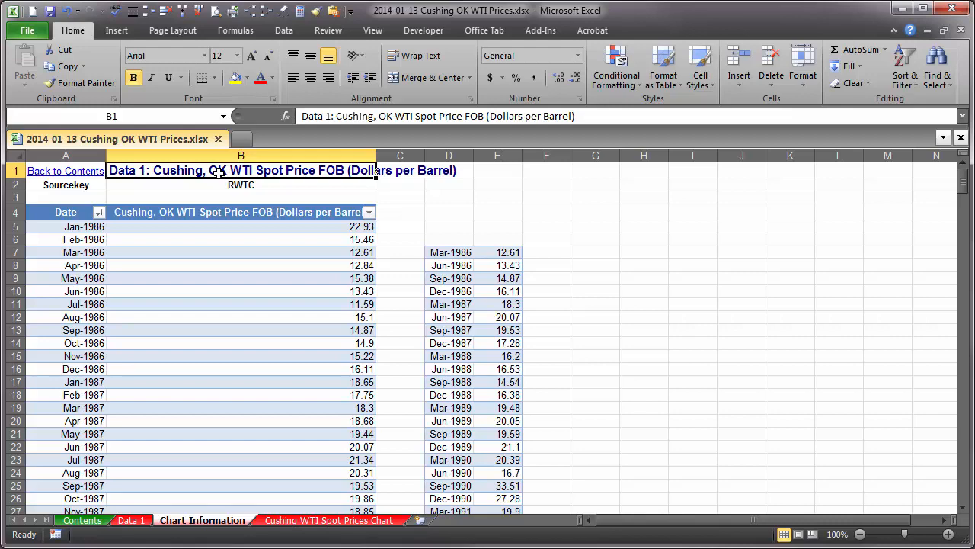
right_click(218, 173)
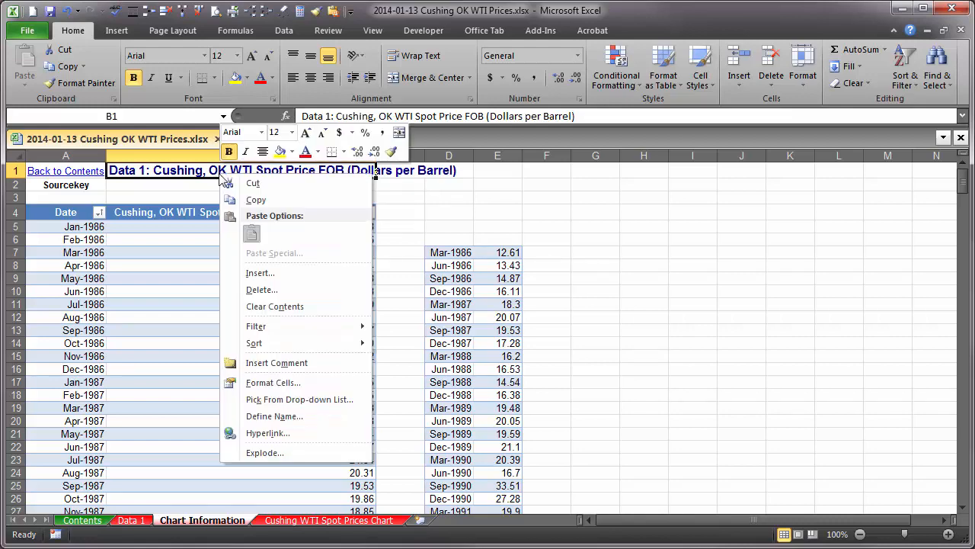
left_click(245, 200)
left_click(442, 215)
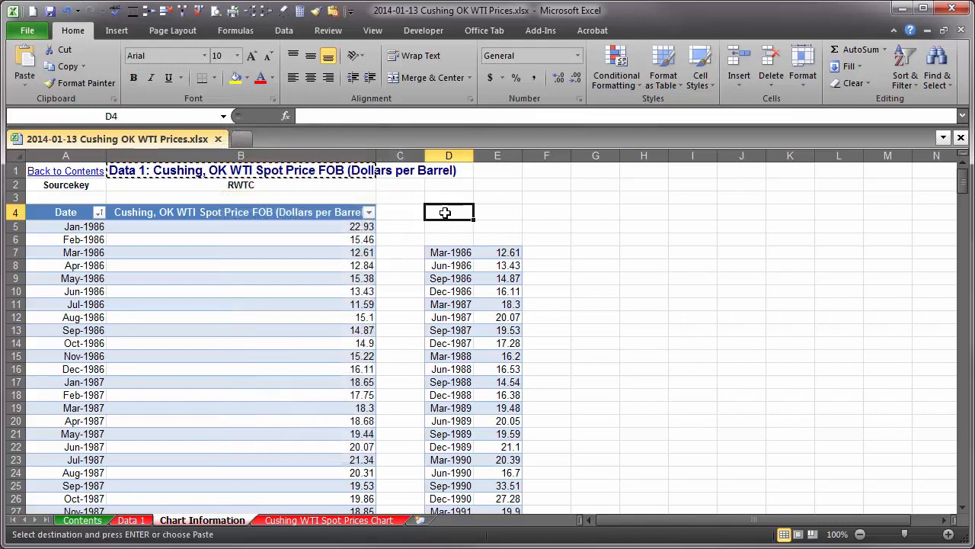
right_click(442, 215)
left_click(477, 272)
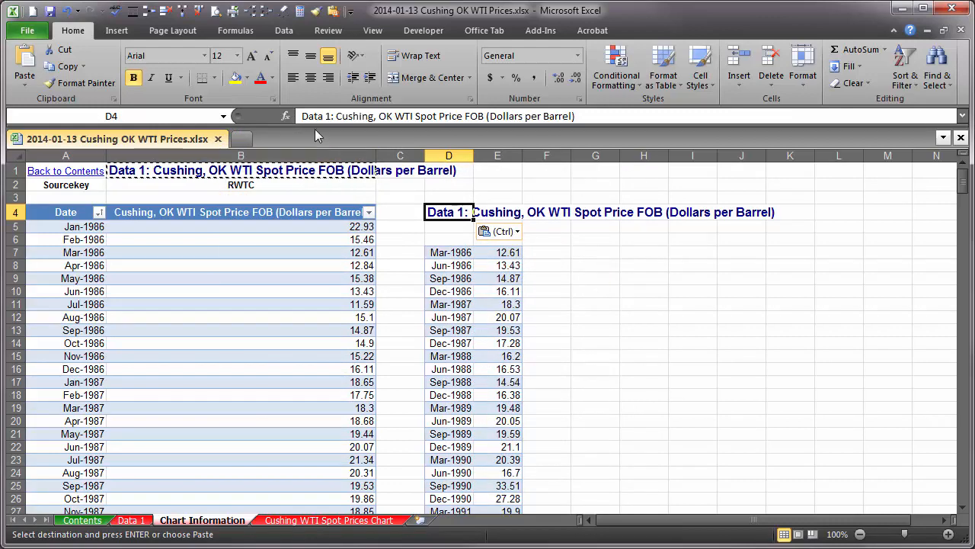
Remove the "Data 1: " prefix from D4 so the heading reads "Cushing, OK WTI Spot Price FOB (Dollars per Barrel)"
left_click_drag(302, 116, 337, 118)
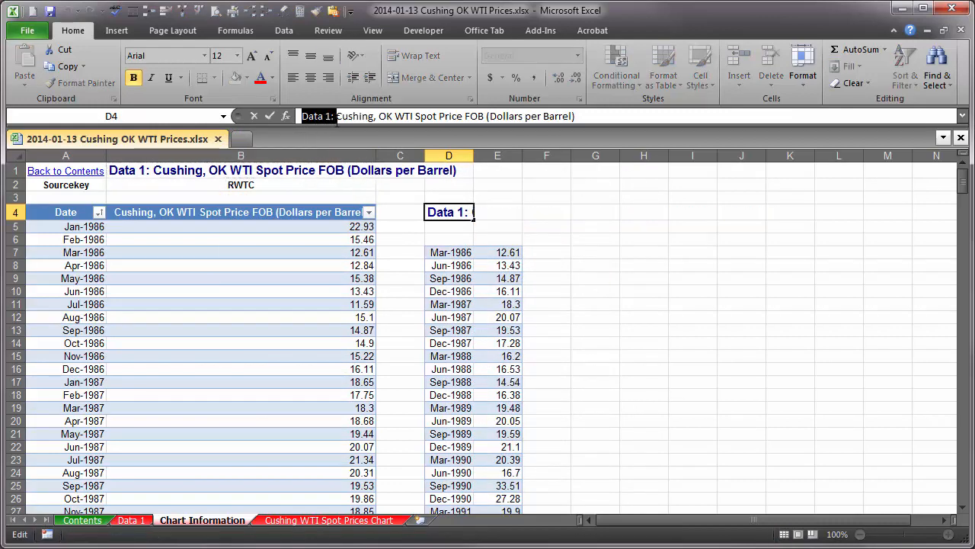
key("BackSpace")
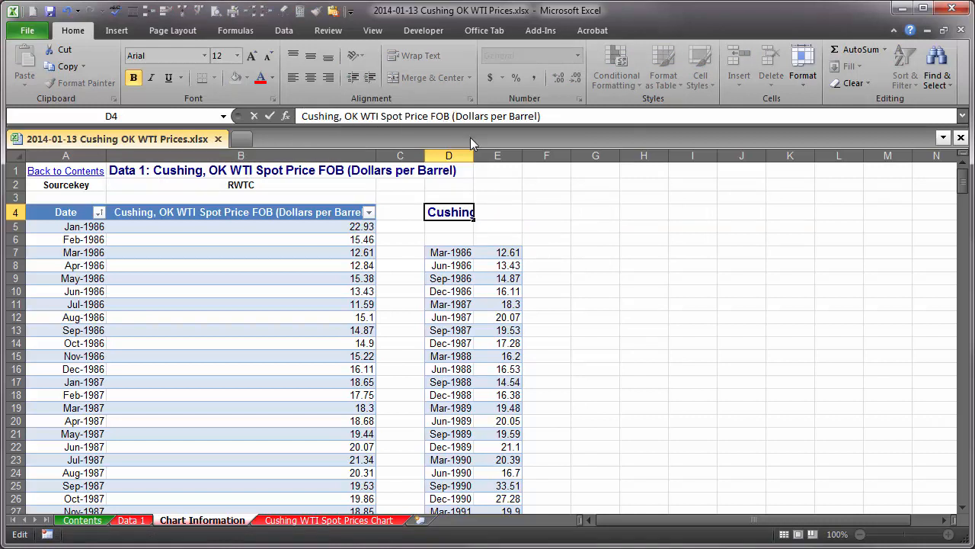
left_click(509, 214)
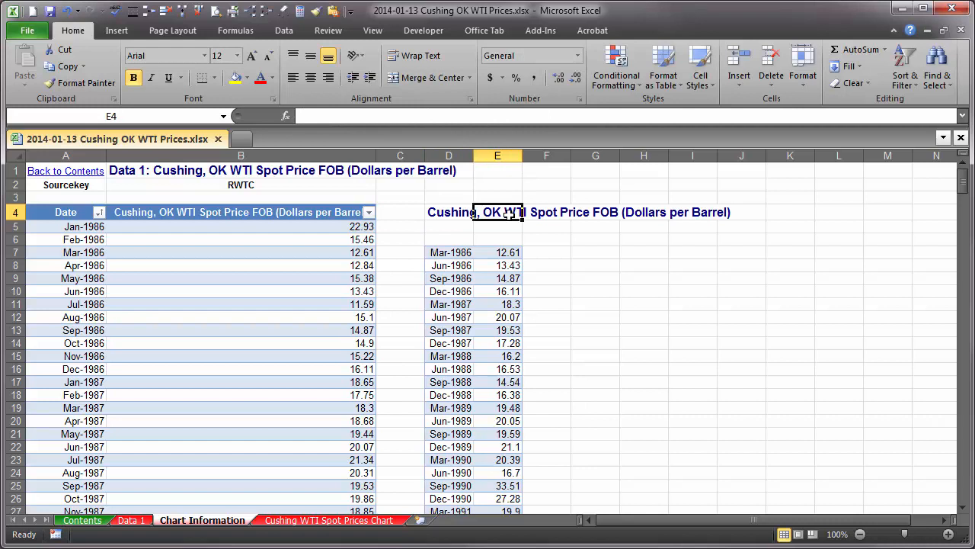
left_click(452, 211)
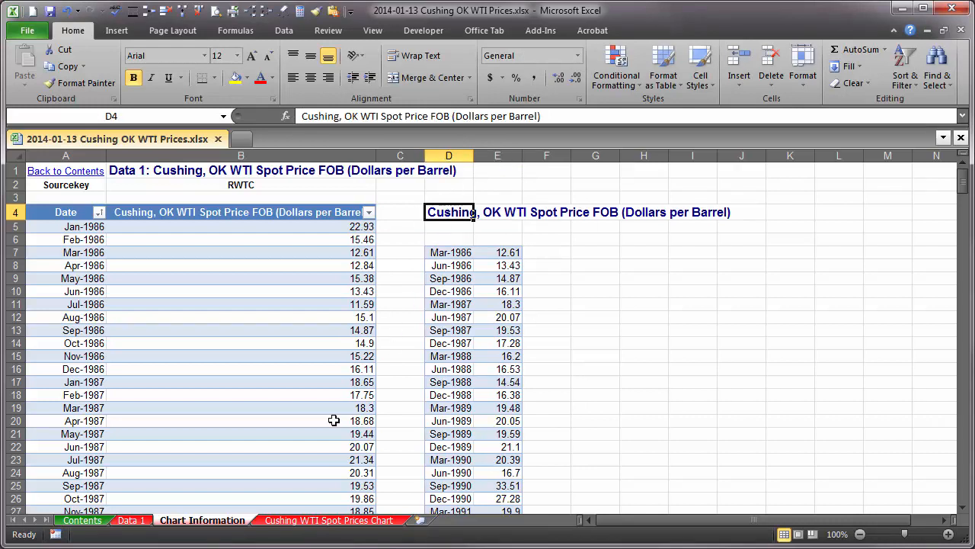
Link the title on the Cushing WTI Spot Prices Chart sheet to cell D4 with ='Chart Information'!$D$4
left_click(317, 524)
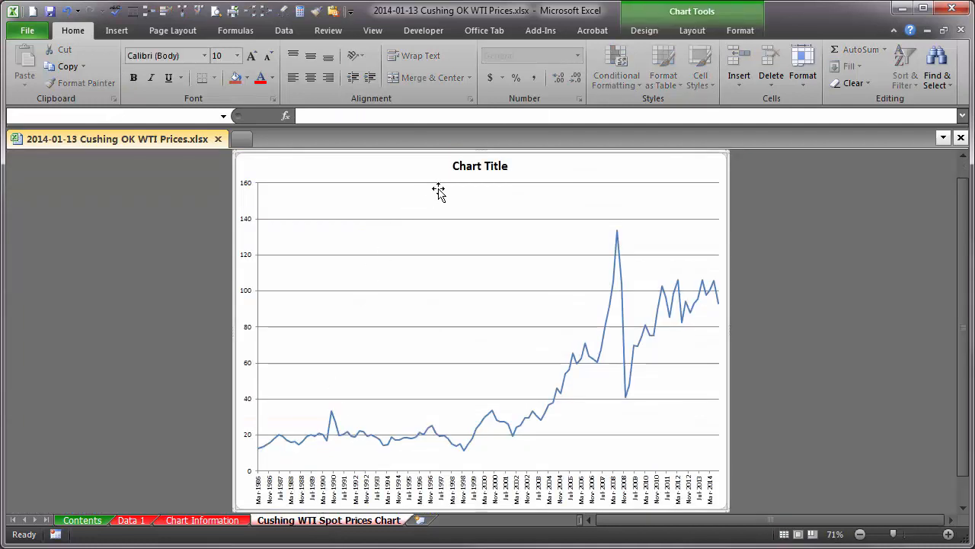
left_click(462, 169)
left_click(304, 116)
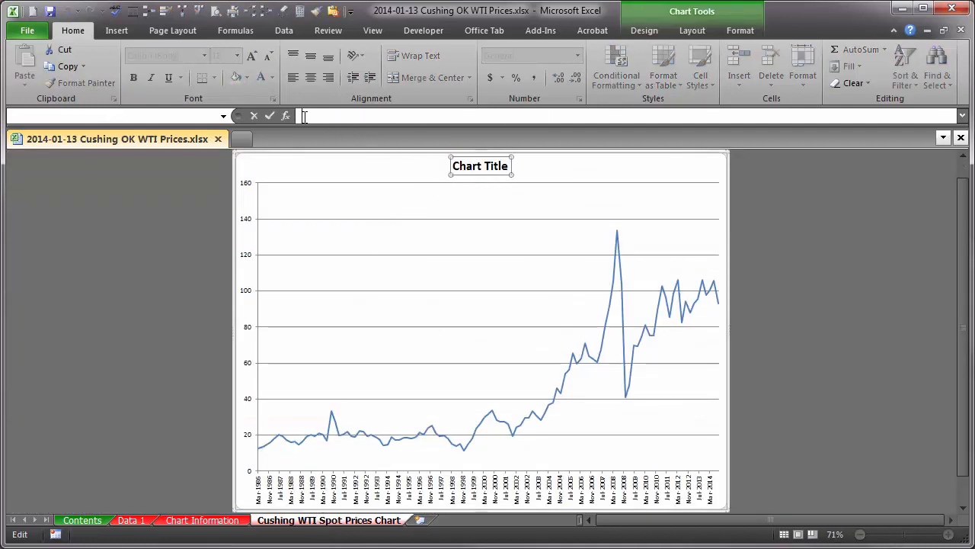
type("=")
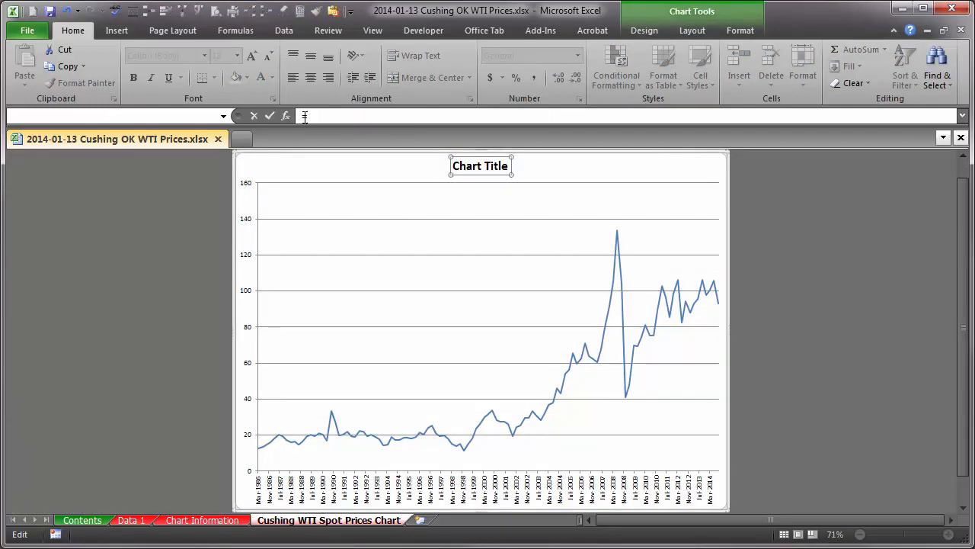
left_click(196, 520)
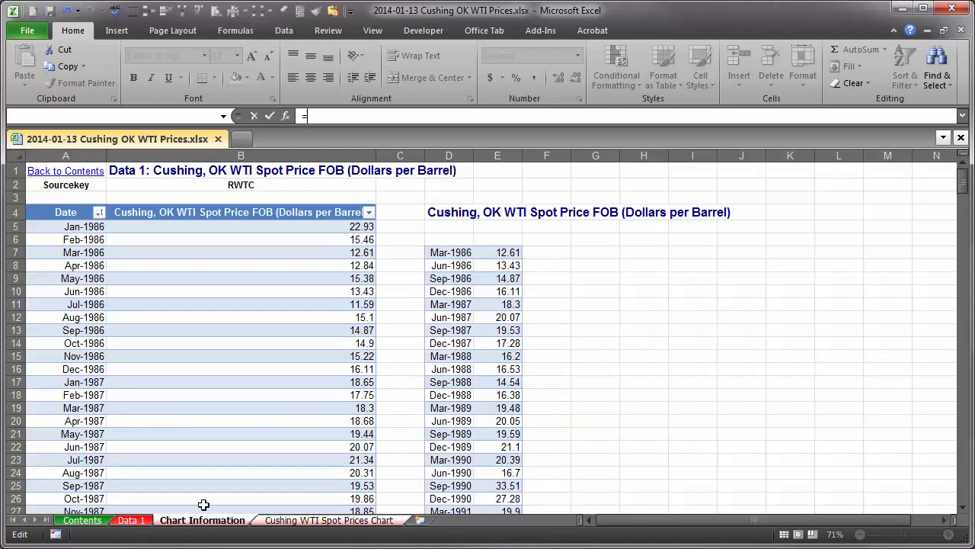
left_click(440, 216)
key("Return")
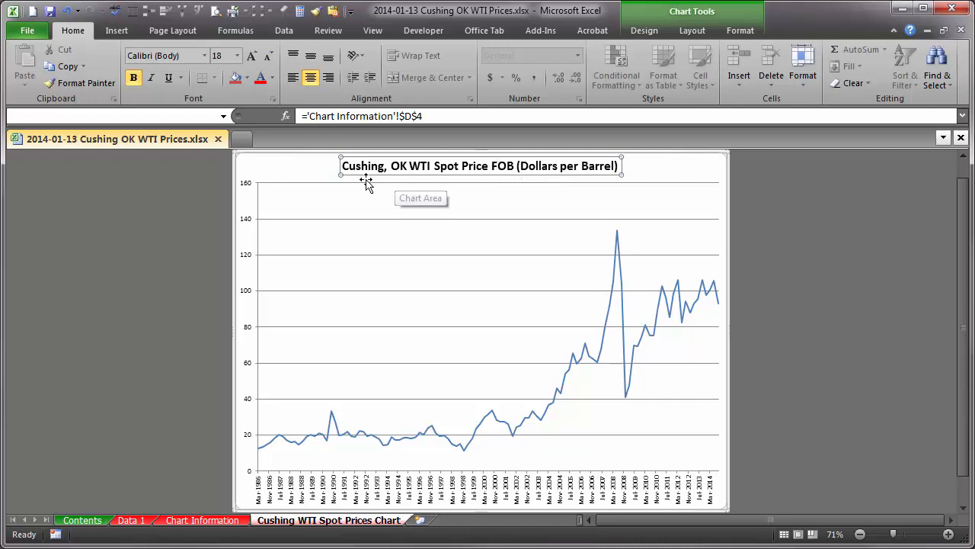
Format the chart's vertical axis numbers as Currency with the $ symbol and 2 decimal places
left_click(254, 189)
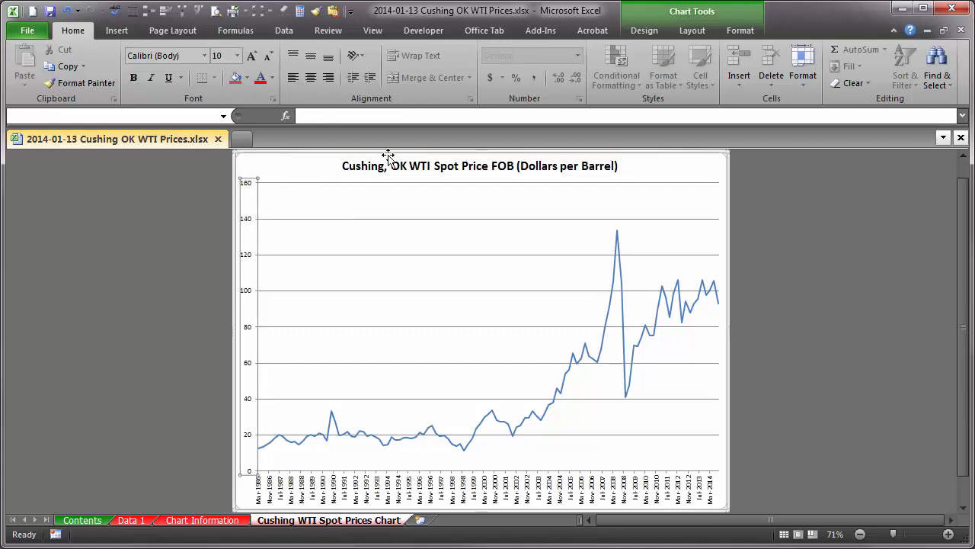
left_click(643, 30)
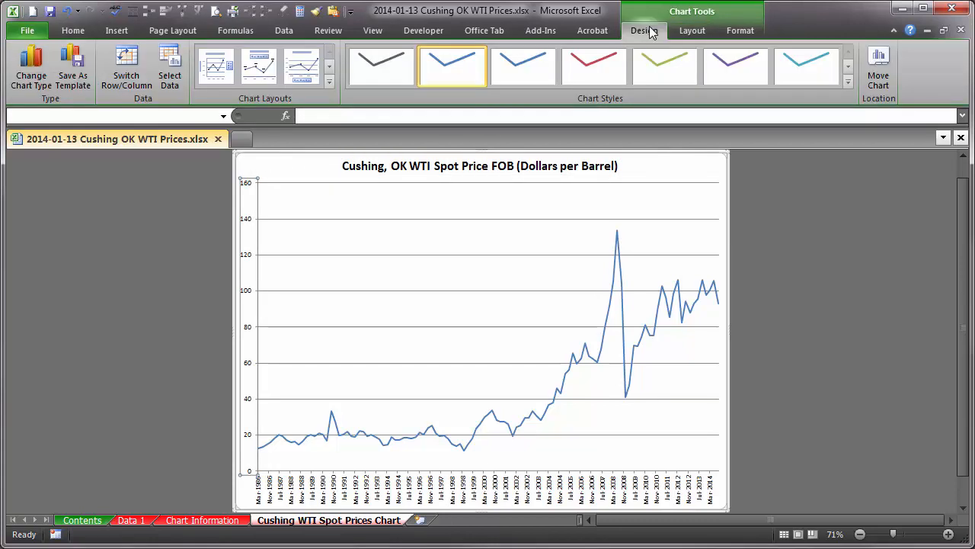
left_click(736, 34)
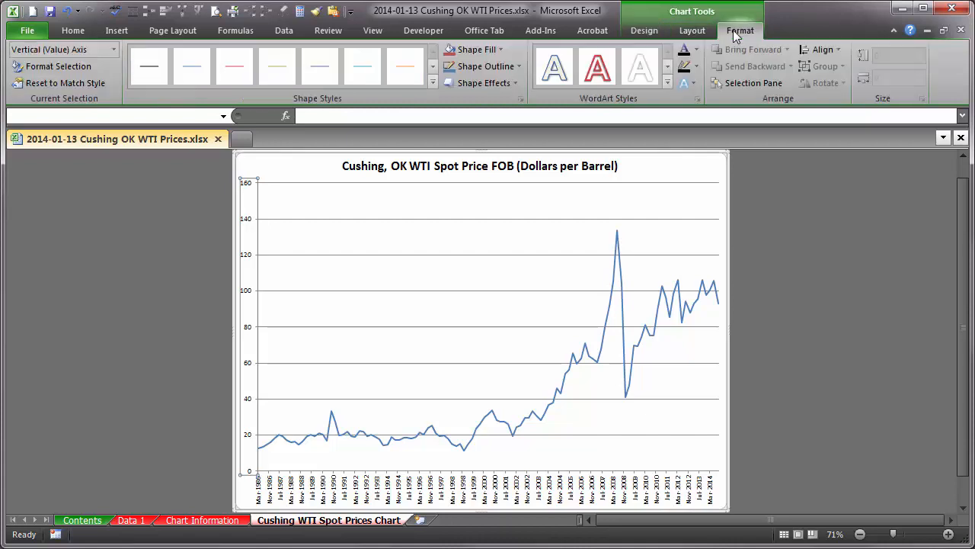
left_click(692, 32)
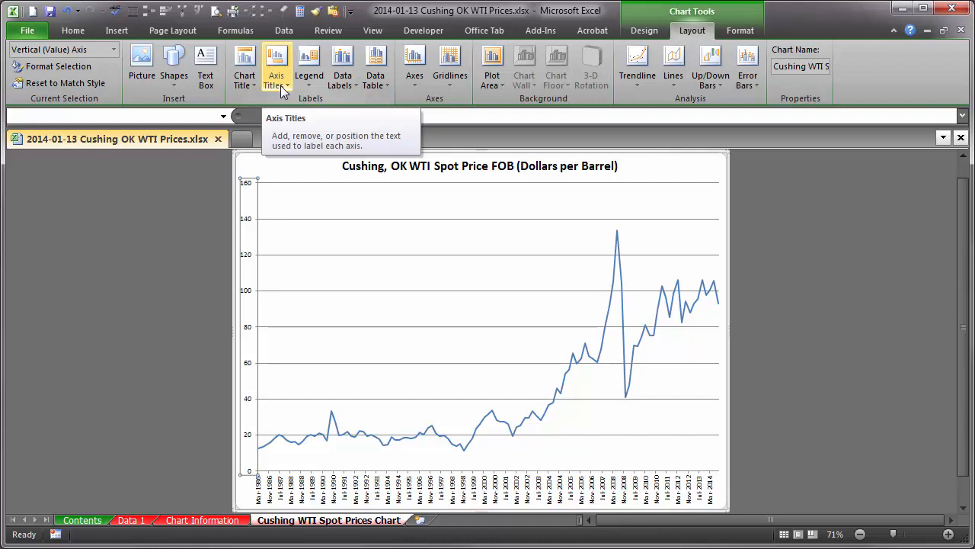
left_click(280, 86)
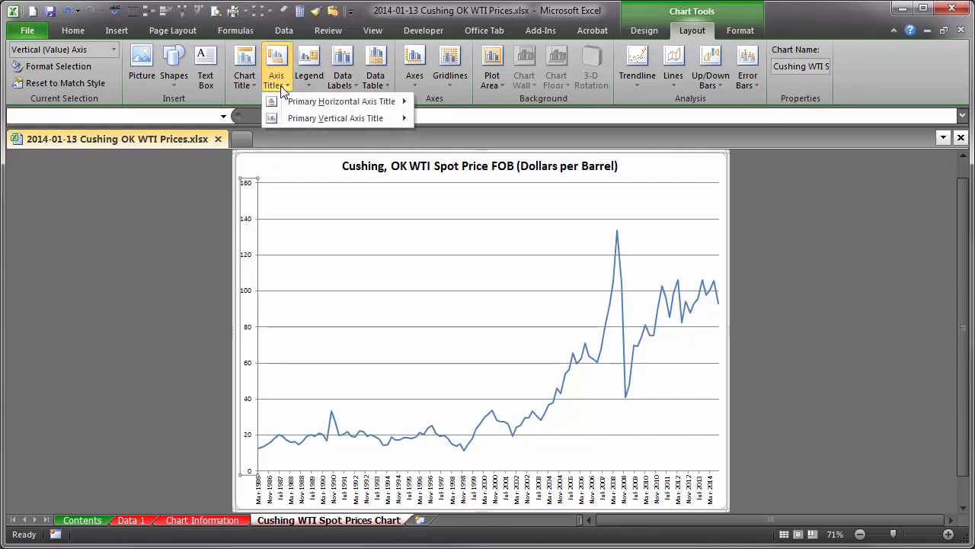
mouse_move(289, 109)
left_click(418, 84)
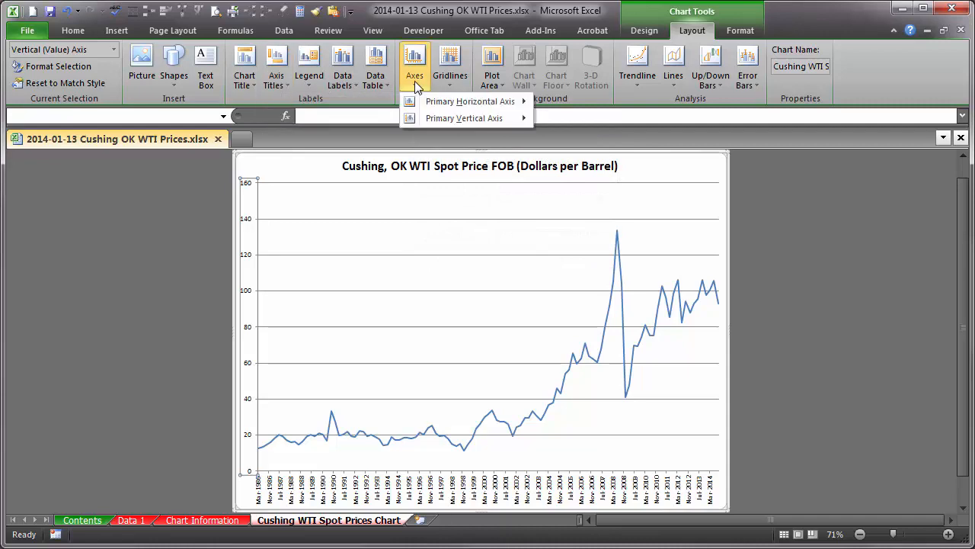
mouse_move(431, 117)
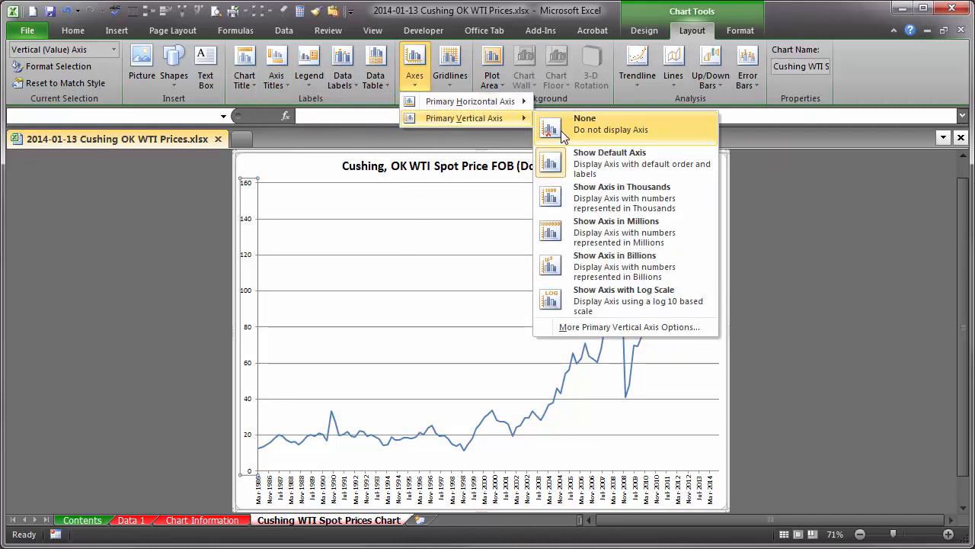
left_click(610, 327)
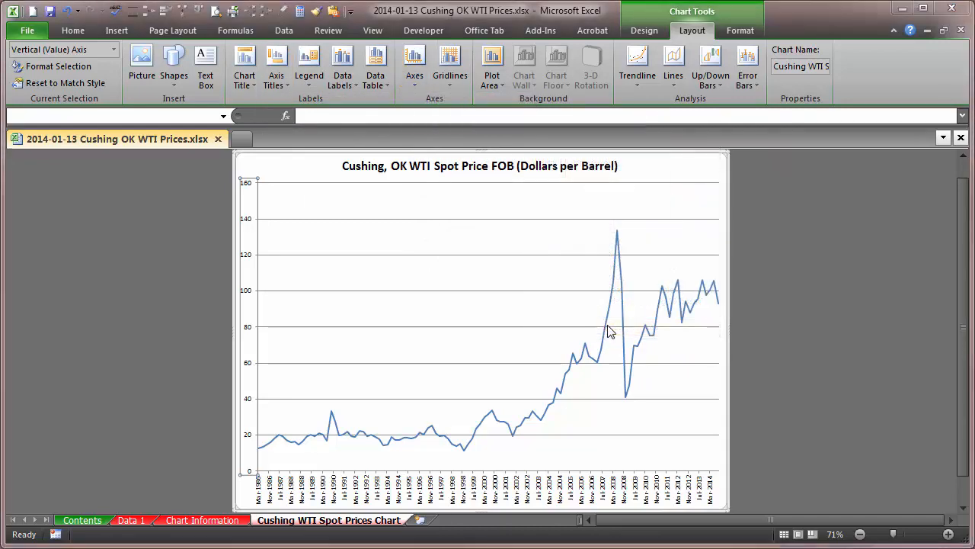
left_click(347, 123)
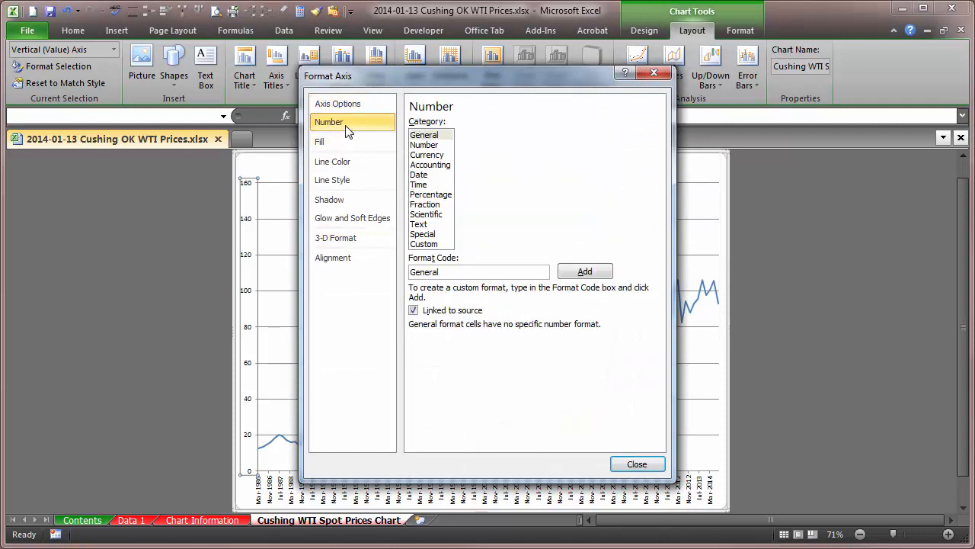
left_click(426, 155)
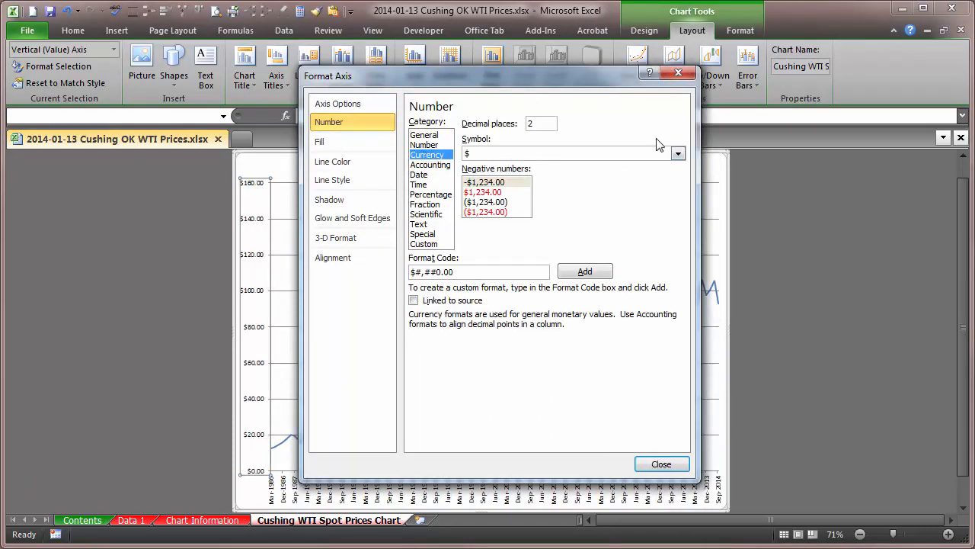
double_click(528, 124)
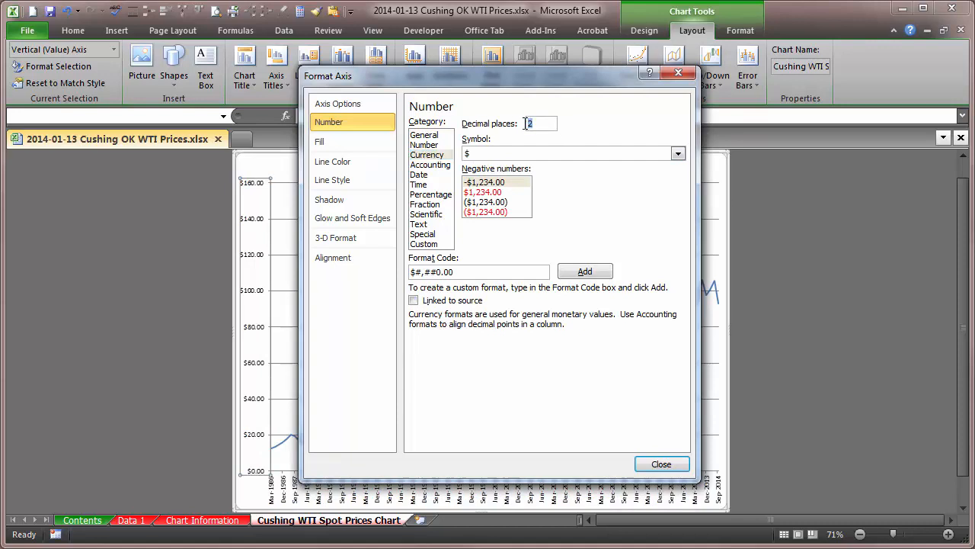
key("BackSpace")
type("2")
left_click(660, 464)
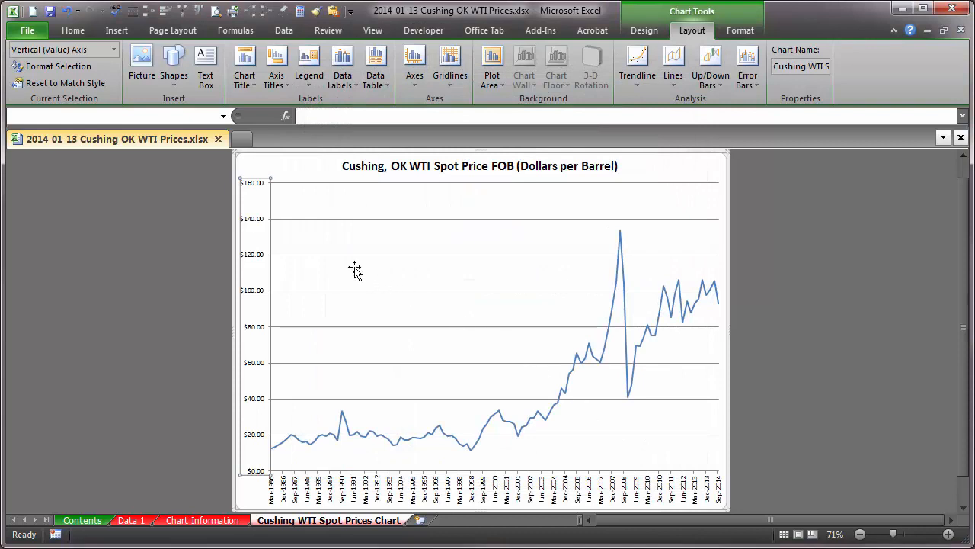
Set the chart's vertical axis currency format to 0 decimal places
left_click(263, 196)
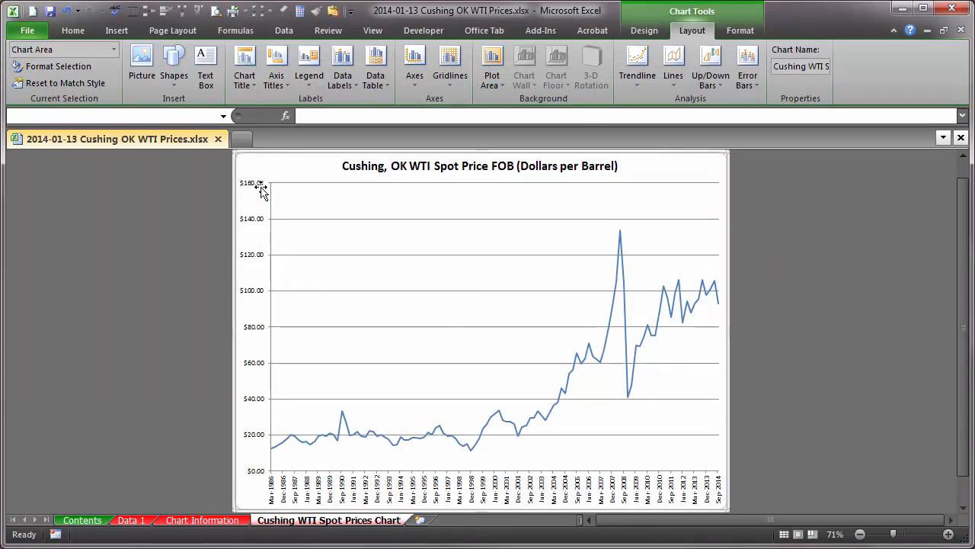
left_click(259, 187)
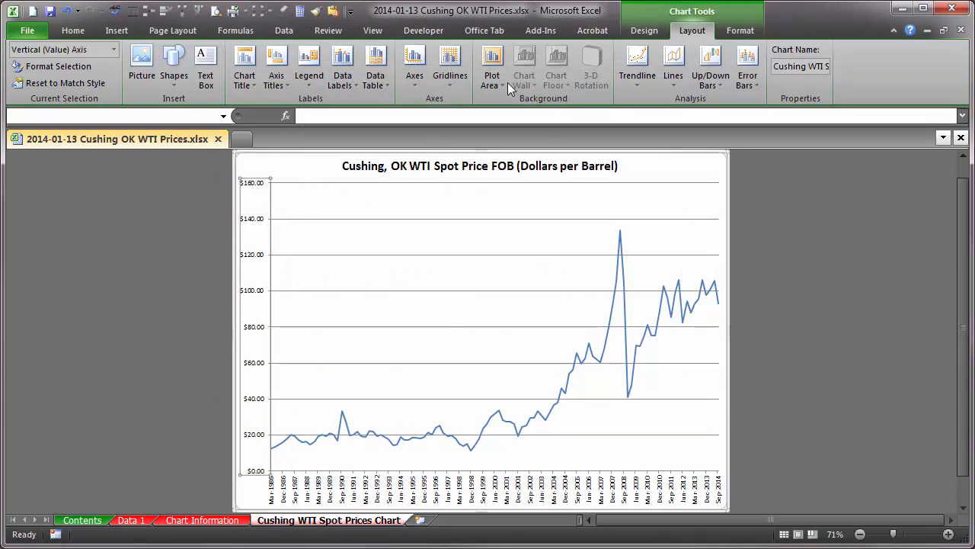
left_click(417, 87)
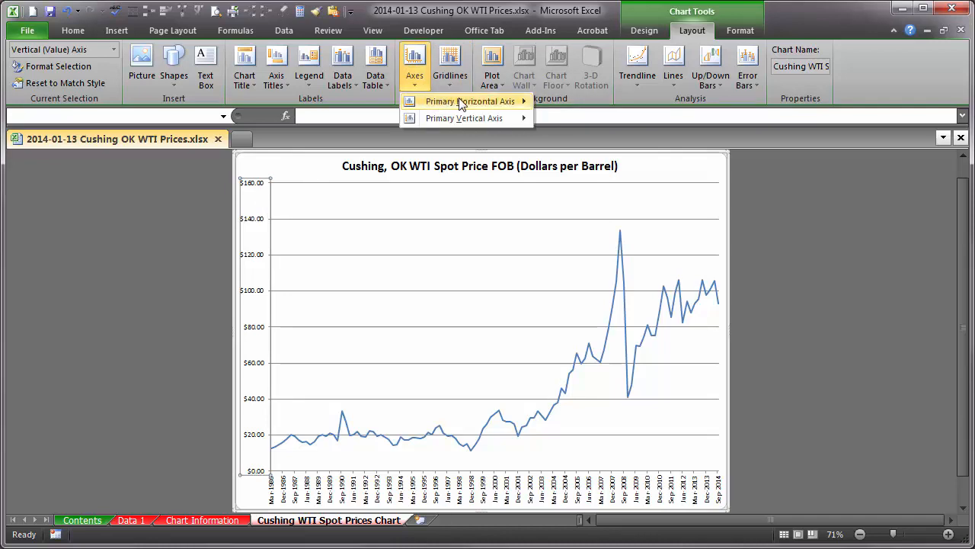
mouse_move(487, 118)
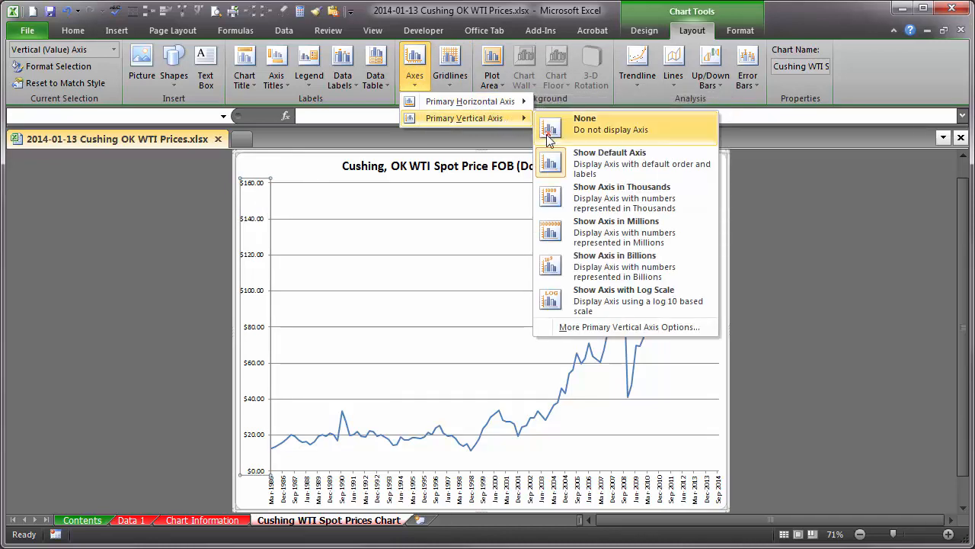
left_click(598, 327)
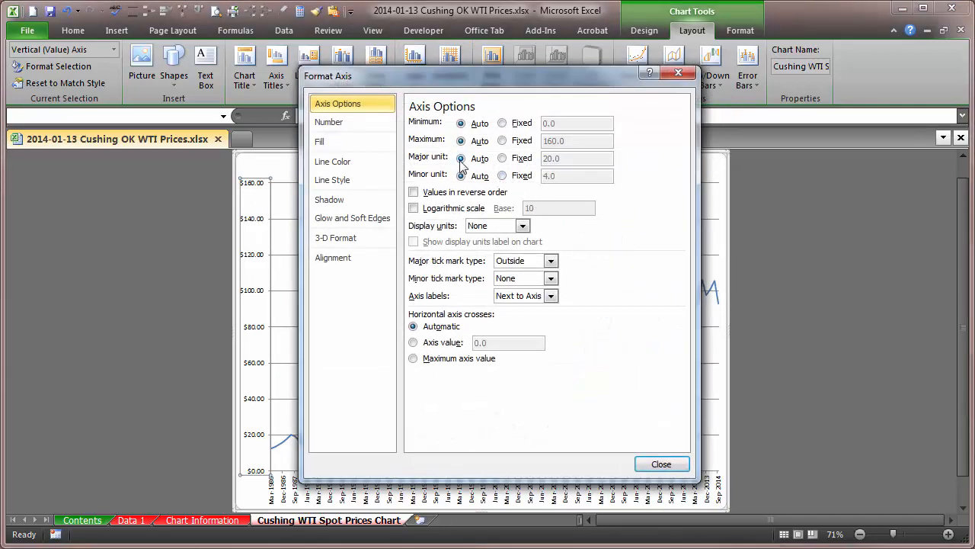
left_click(336, 122)
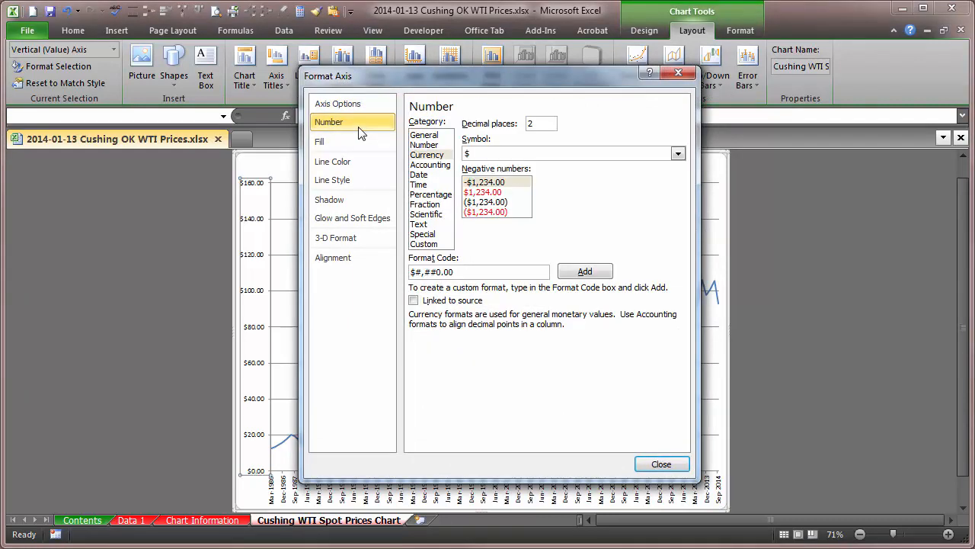
double_click(533, 123)
type("0")
left_click(645, 463)
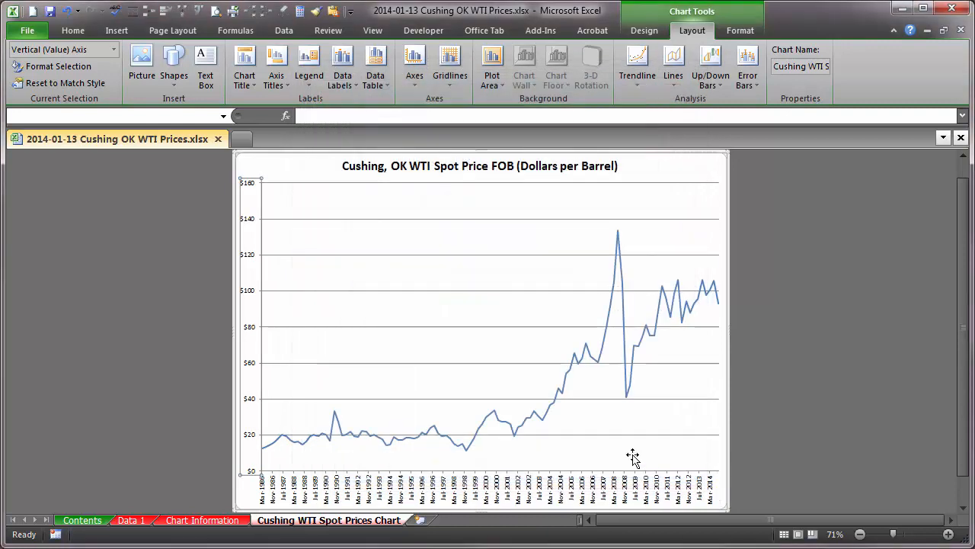
Make the chart's vertical axis labels bold
left_click(277, 207)
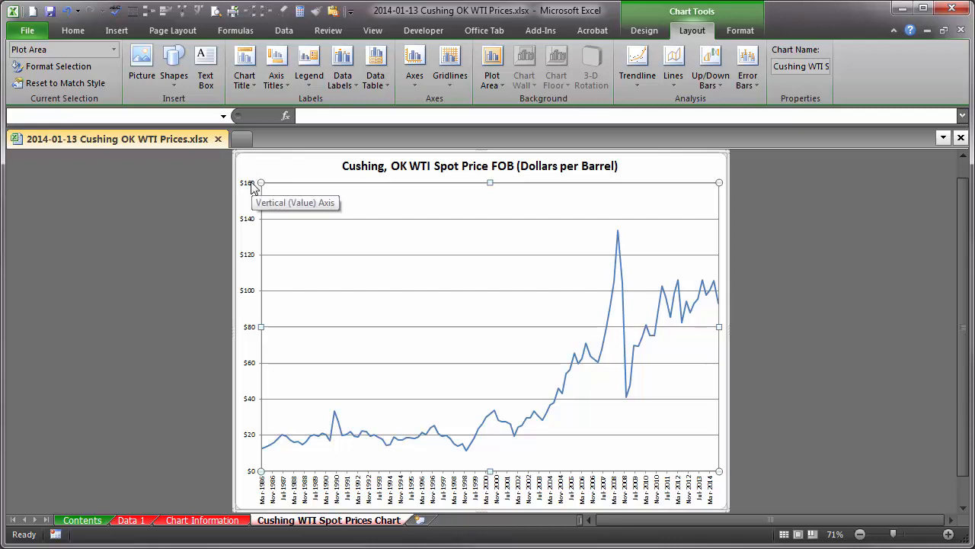
left_click(254, 188)
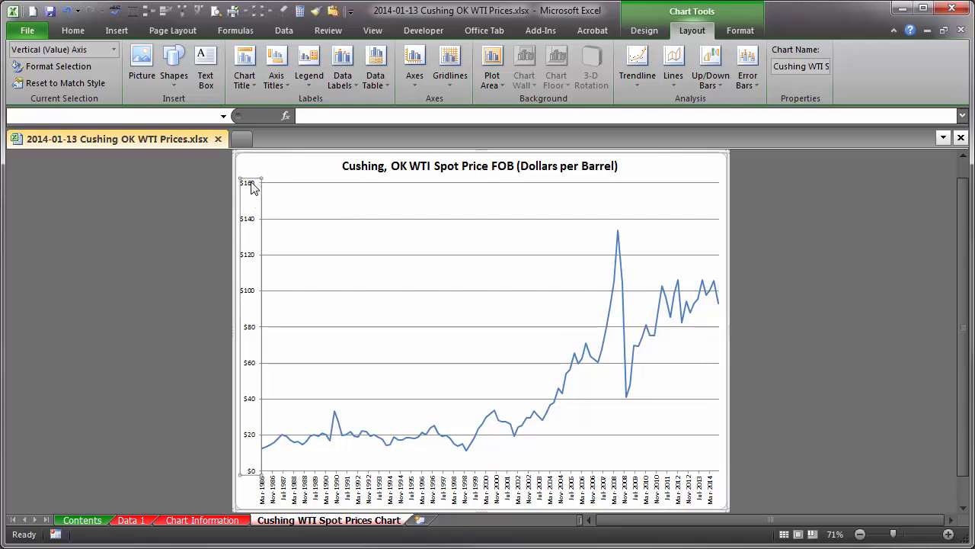
left_click(74, 30)
left_click(133, 80)
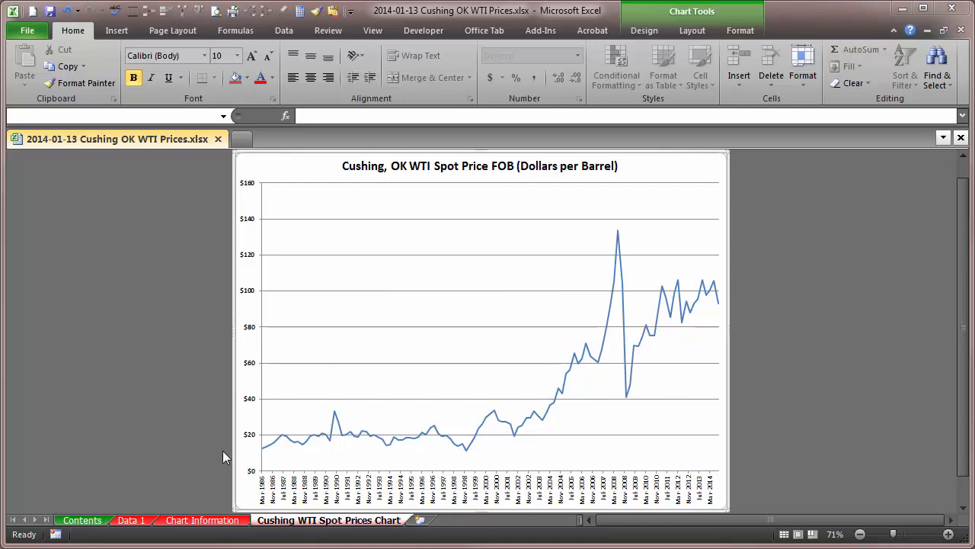
Convert the quarterly data in D7:E121 on the Chart Information sheet into a table, specifying that it has no headers
left_click(200, 521)
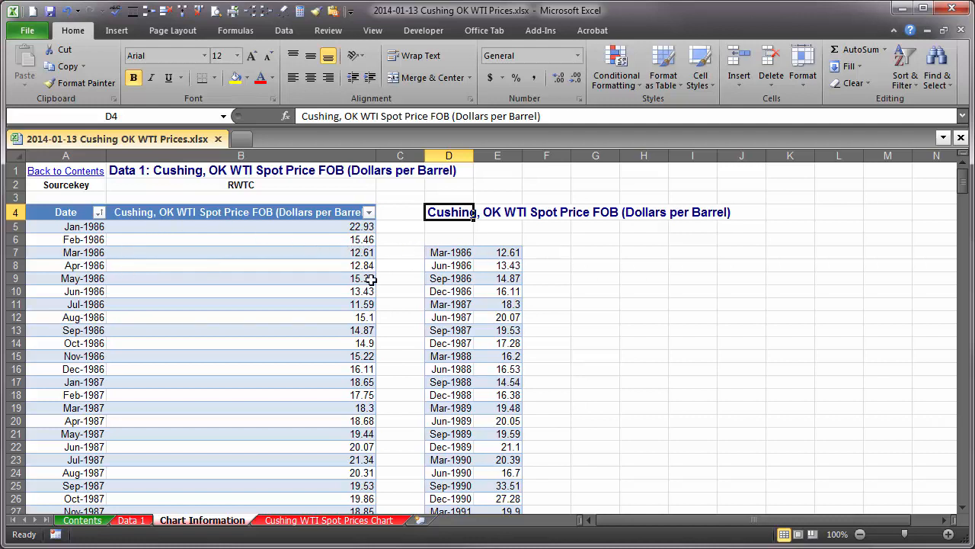
left_click(440, 255)
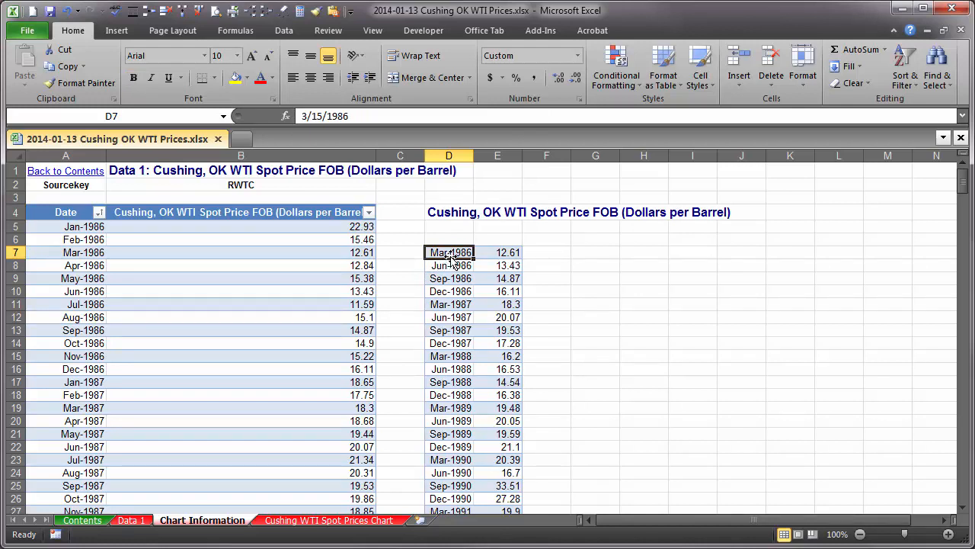
left_click(452, 265)
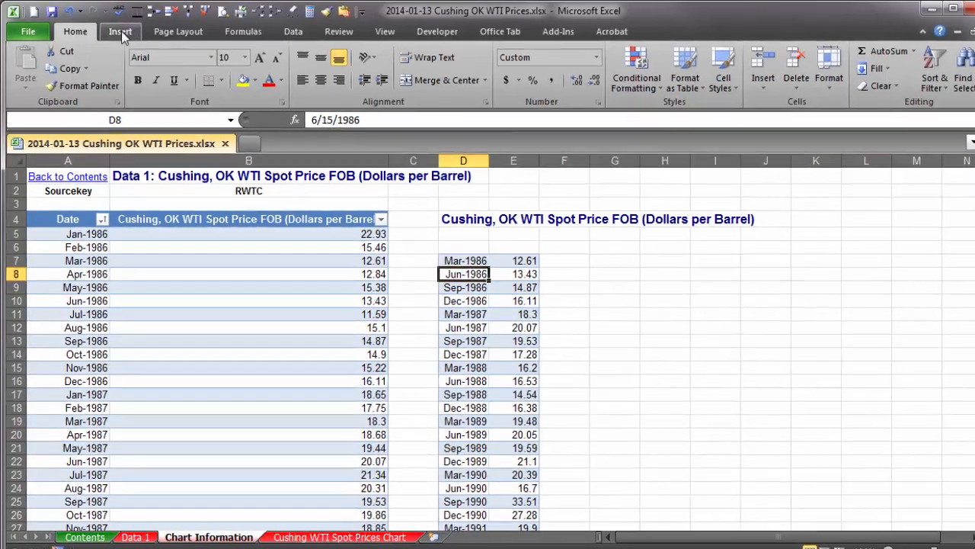
left_click(120, 33)
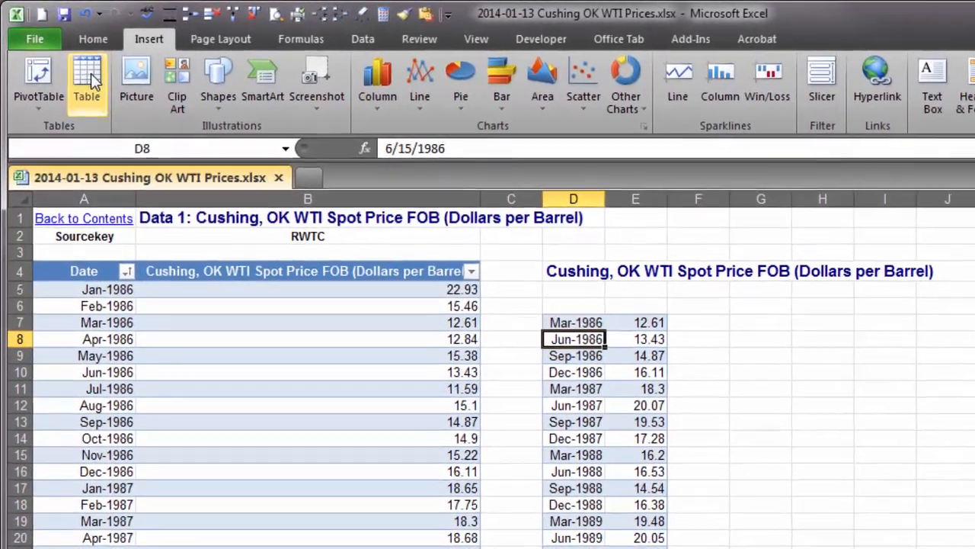
left_click(76, 67)
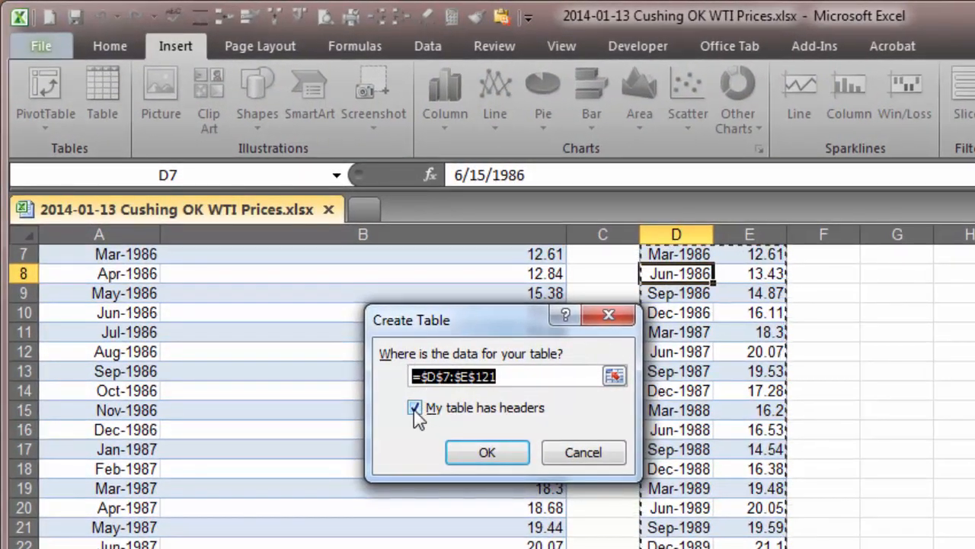
left_click(415, 408)
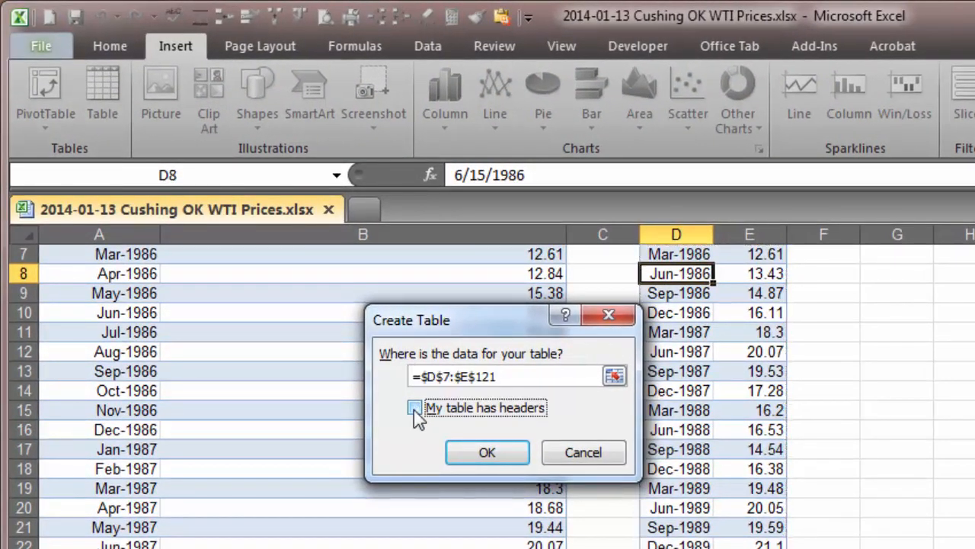
left_click(487, 453)
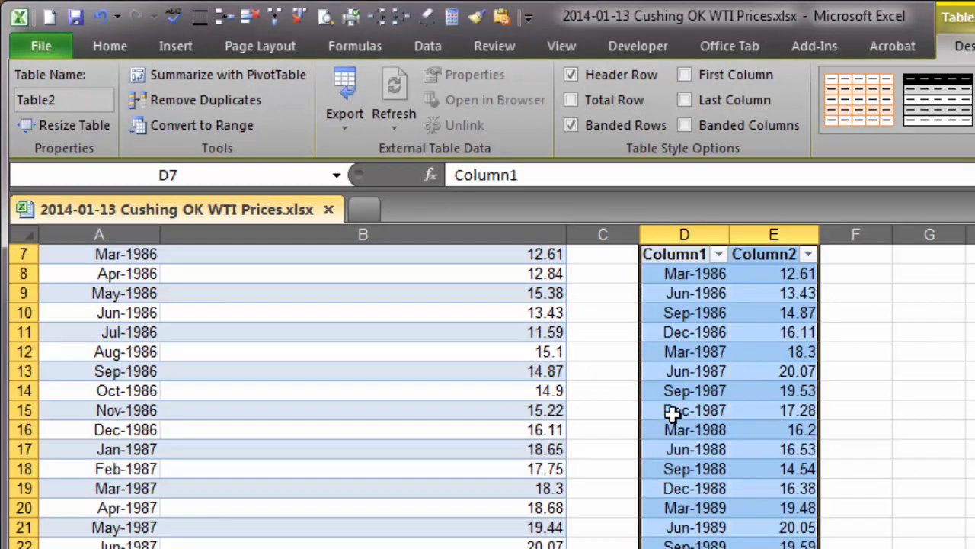
Rename the quarterly table's column headers in D7 and E7 to Date and Price
left_click(689, 404)
scroll(690, 403, "up", 2)
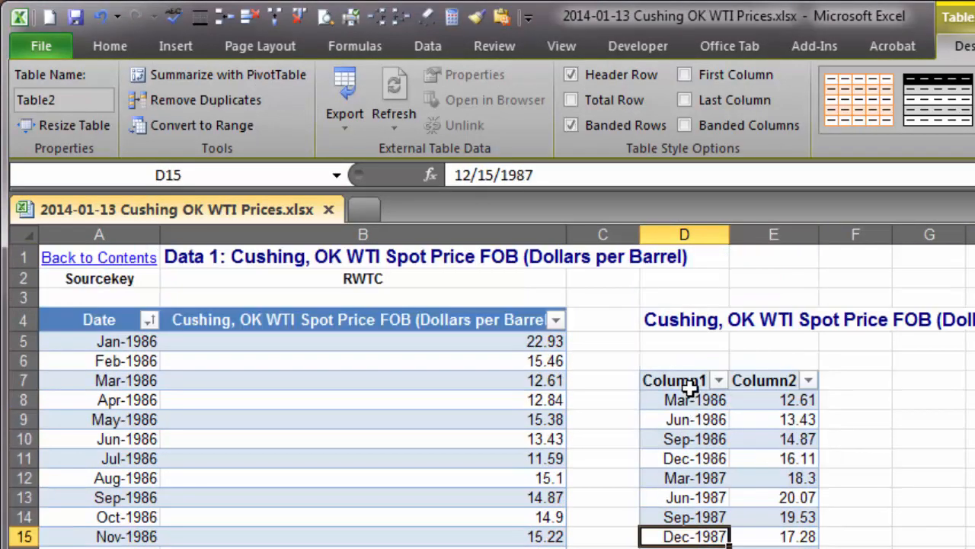
left_click(687, 382)
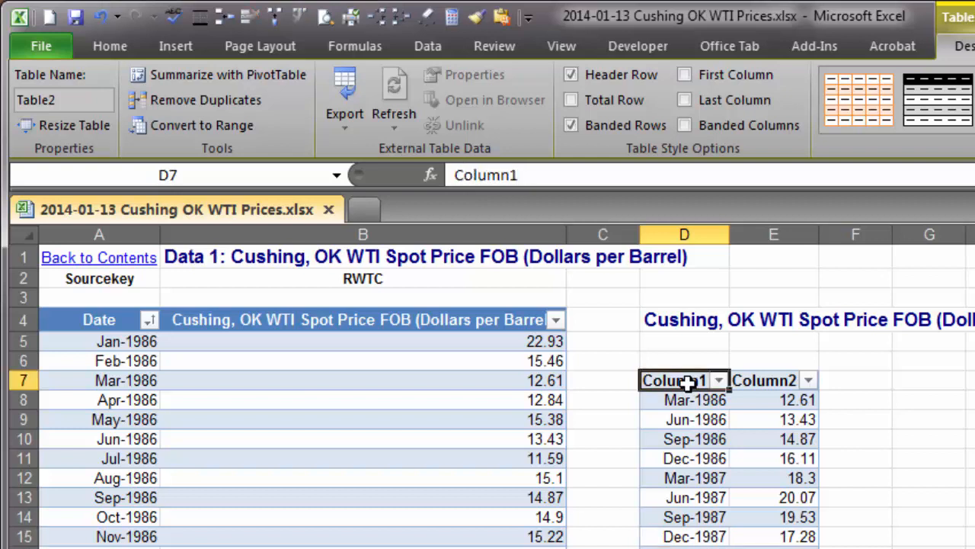
type("Date")
key("Tab")
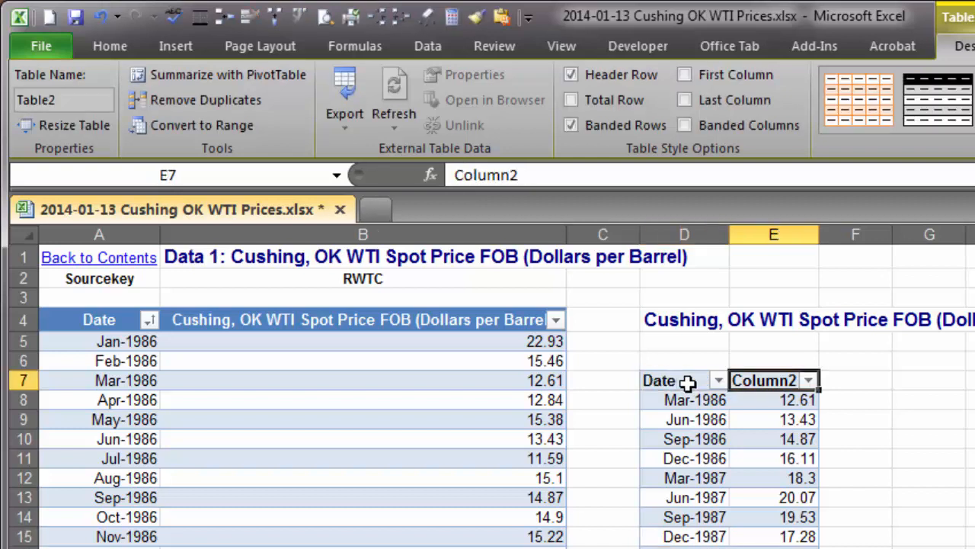
type("Price")
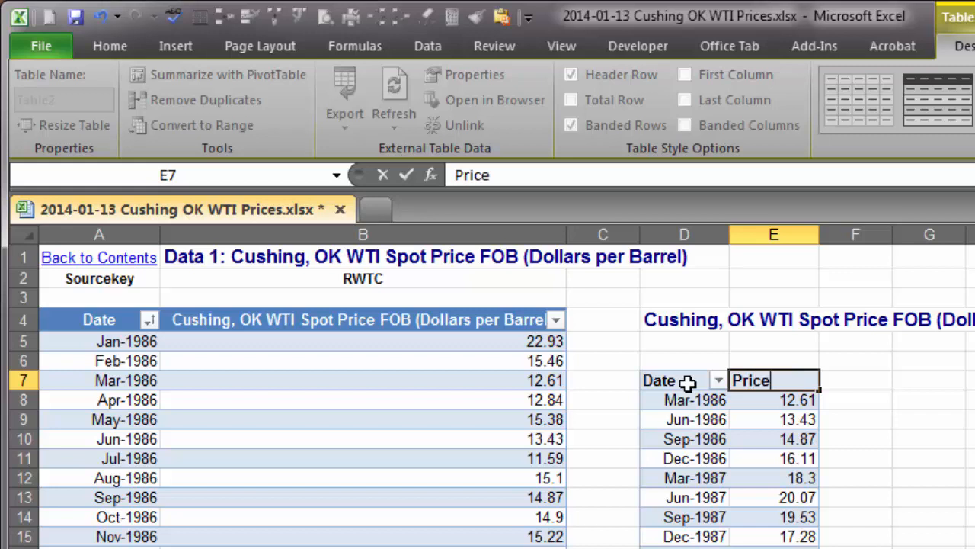
key("Return")
Add a total row to the quarterly table and set the Price column's total function to Max
left_click(688, 382)
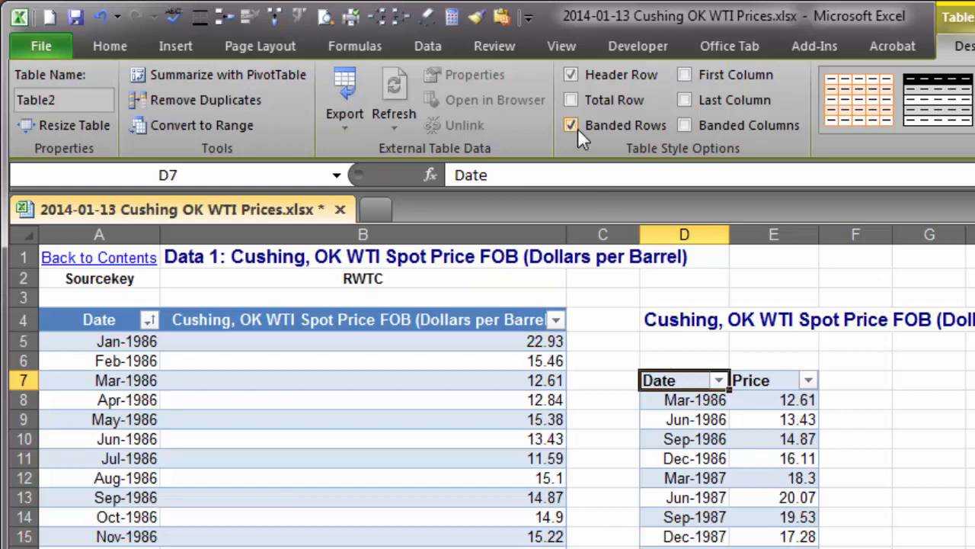
left_click(570, 100)
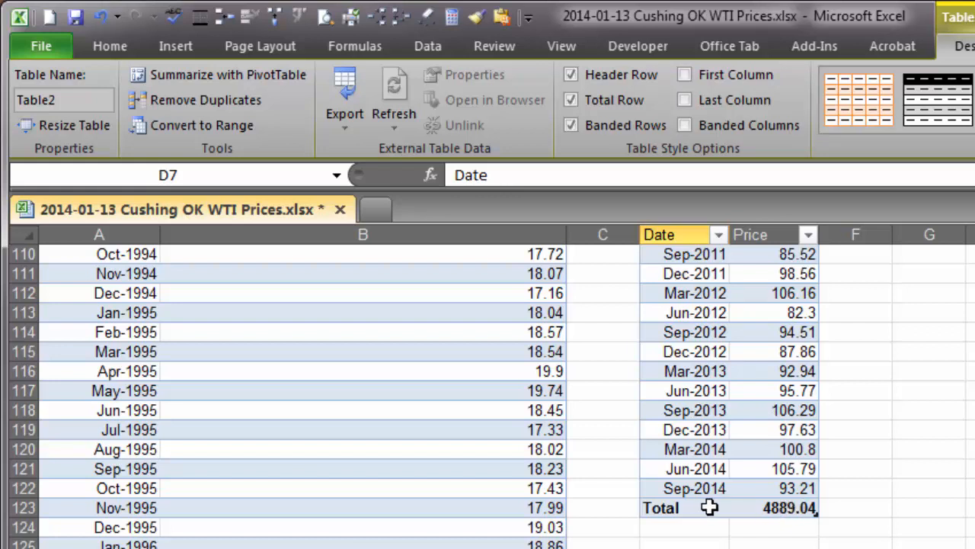
left_click(780, 504)
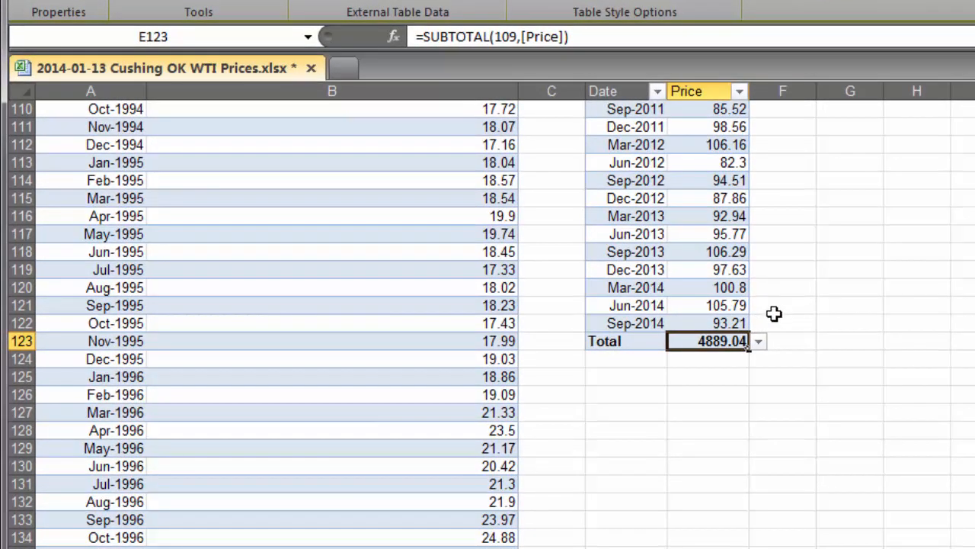
left_click(759, 342)
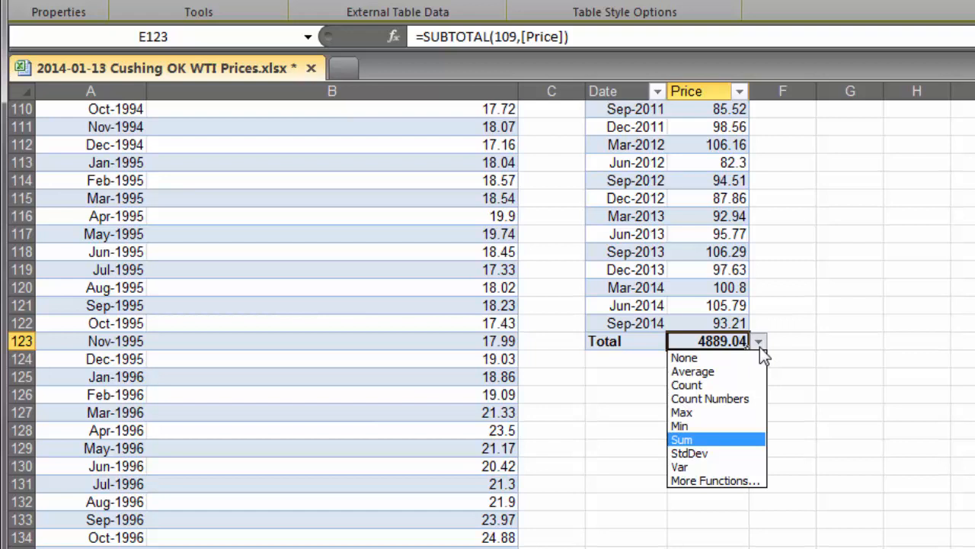
left_click(684, 412)
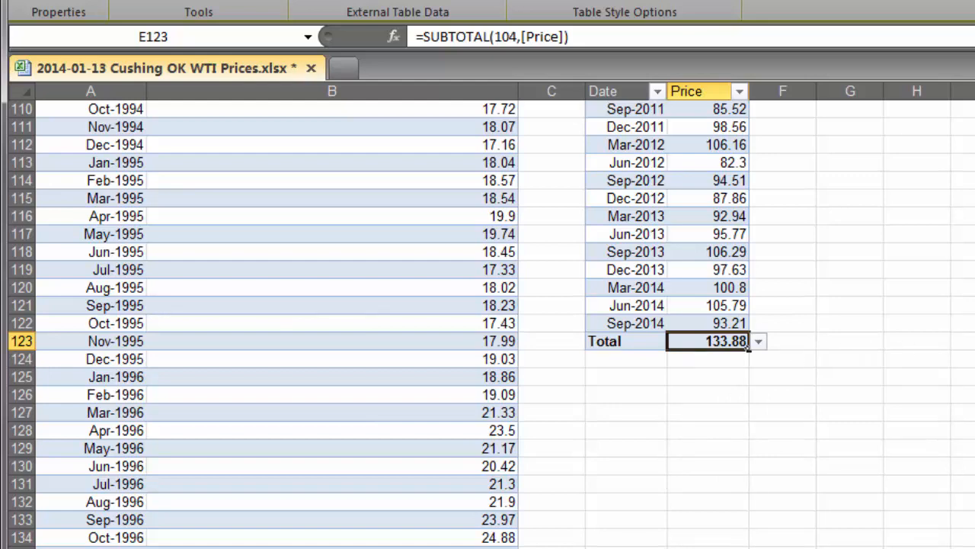
Enter the maximum price 133.88 as a value in cell G7, beside the quarterly table
scroll(487, 320, "up", 20)
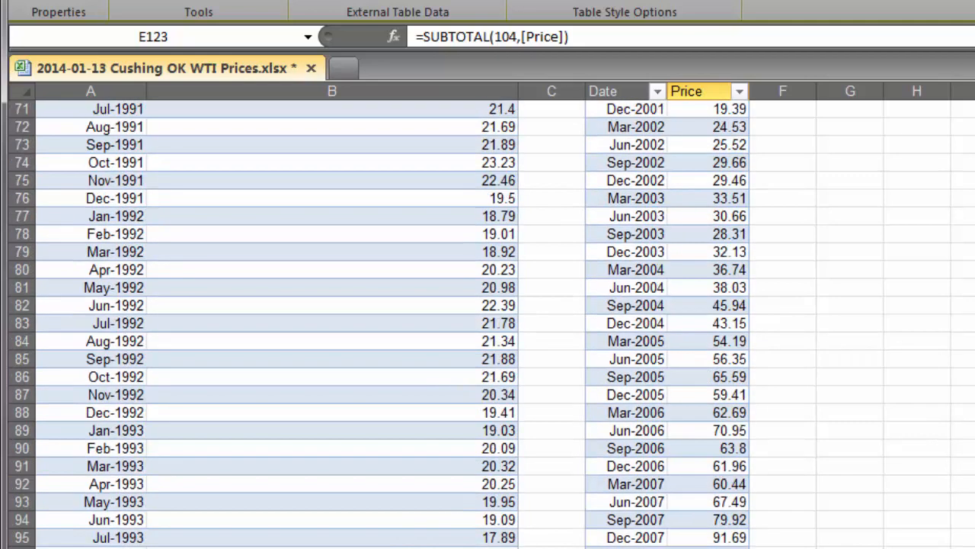
left_click(844, 227)
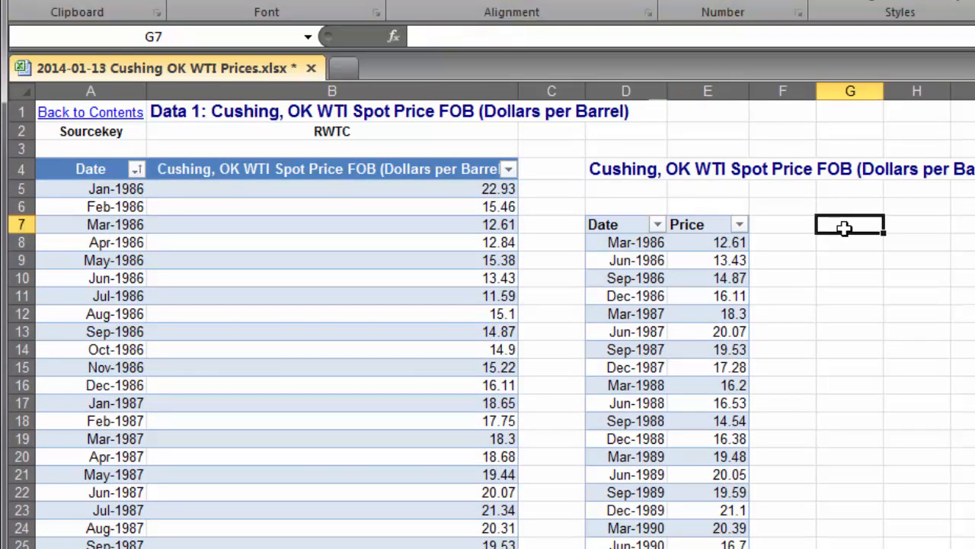
type("133.")
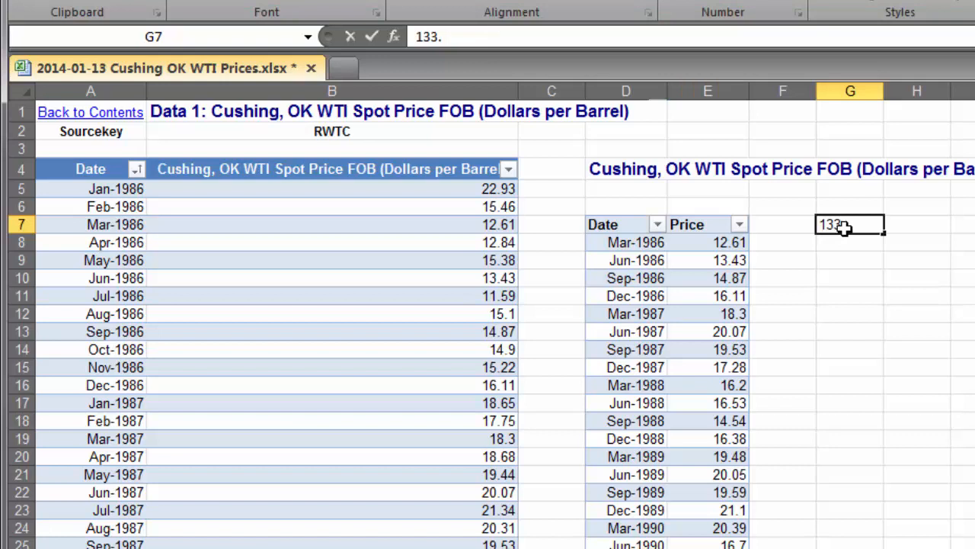
type("88")
key("Return")
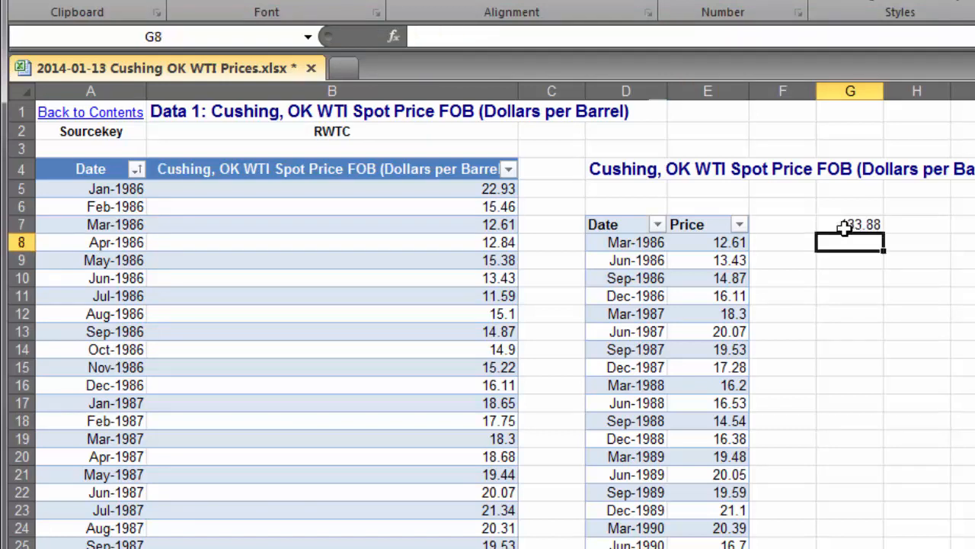
Enter the labels Max, Min and Avg in cells H7, H8 and H9
left_click(915, 222)
type("Max")
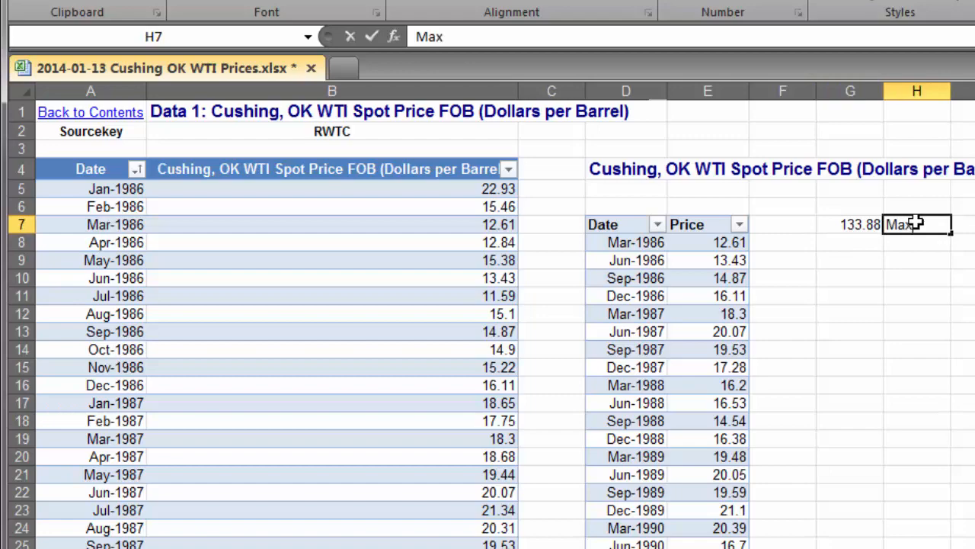
key("Return")
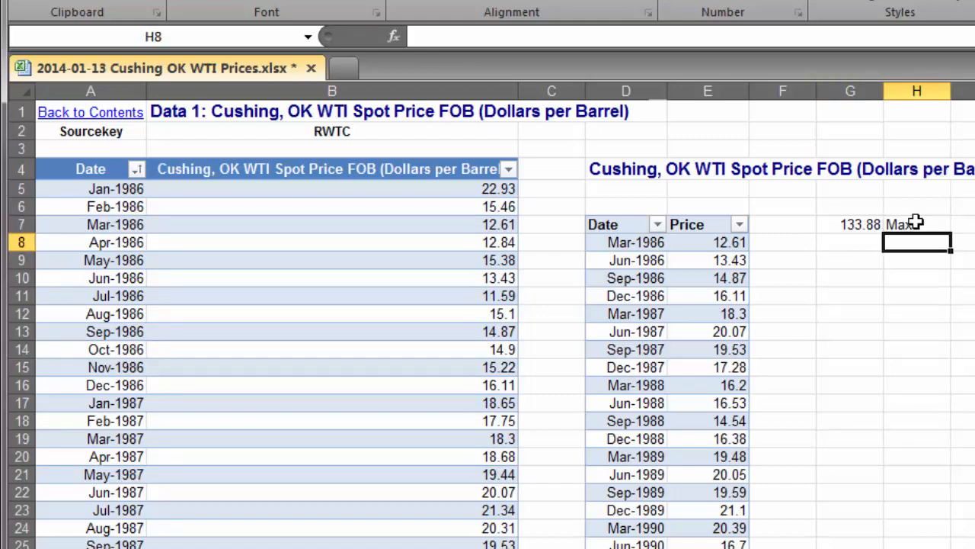
type("Min")
key("Return")
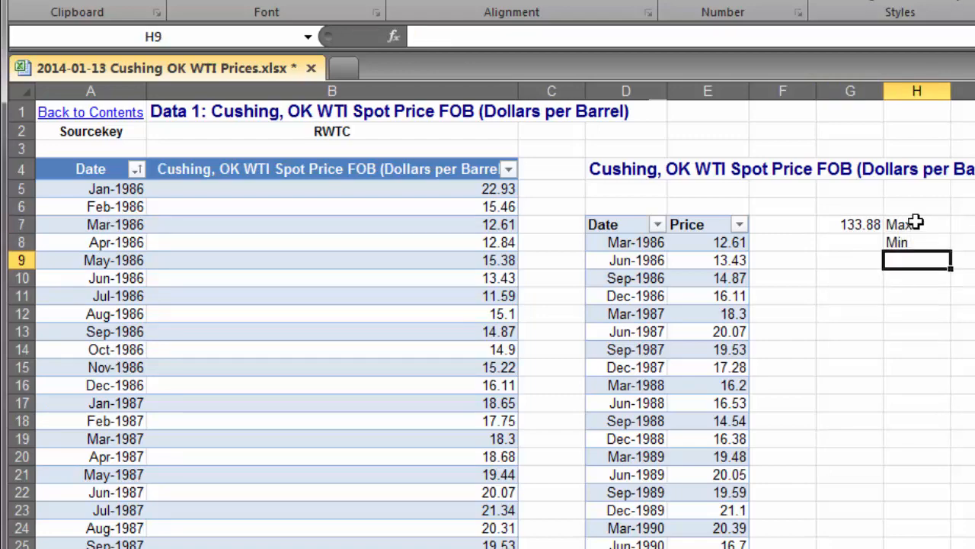
type("Avg")
key("Return")
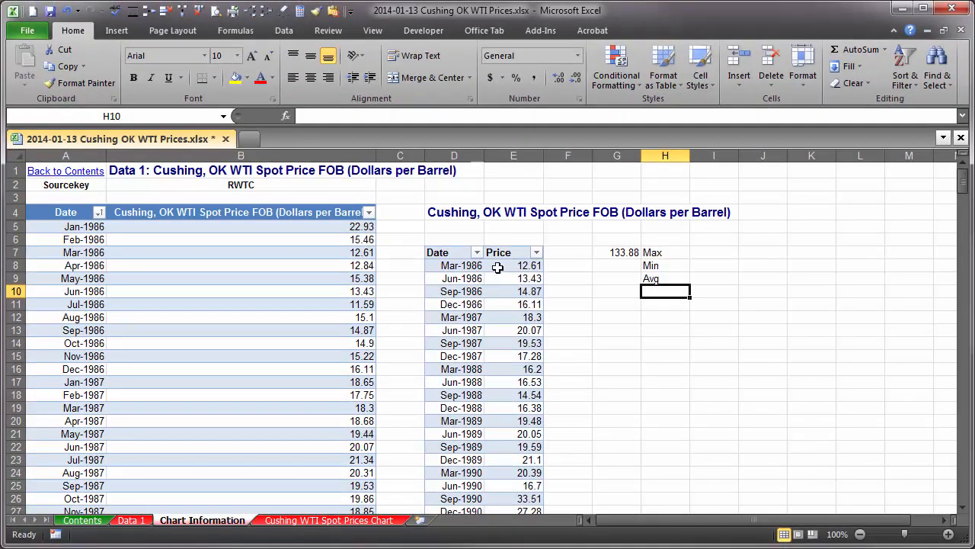
Change the quarterly table's Price total function to Min
left_click(541, 259)
key("ctrl+Down")
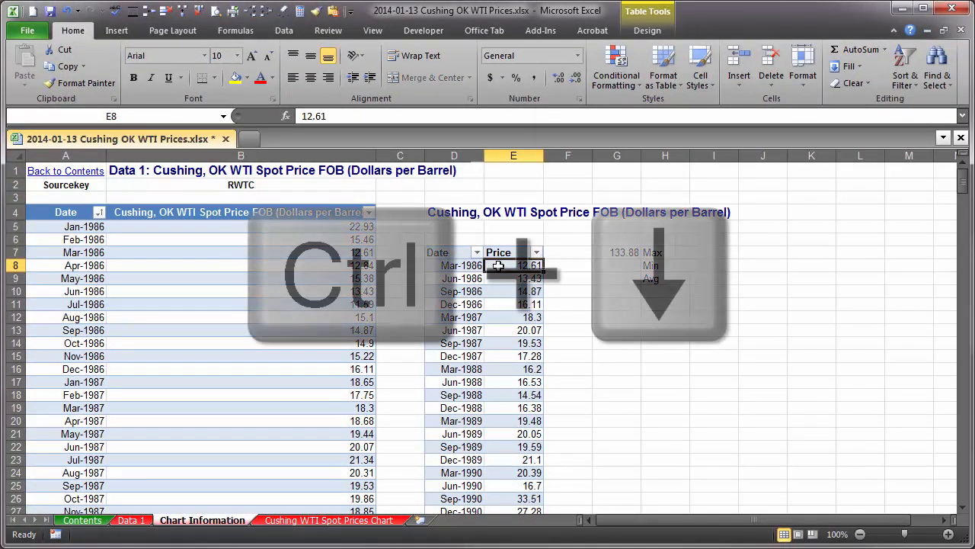
key("ctrl+Down")
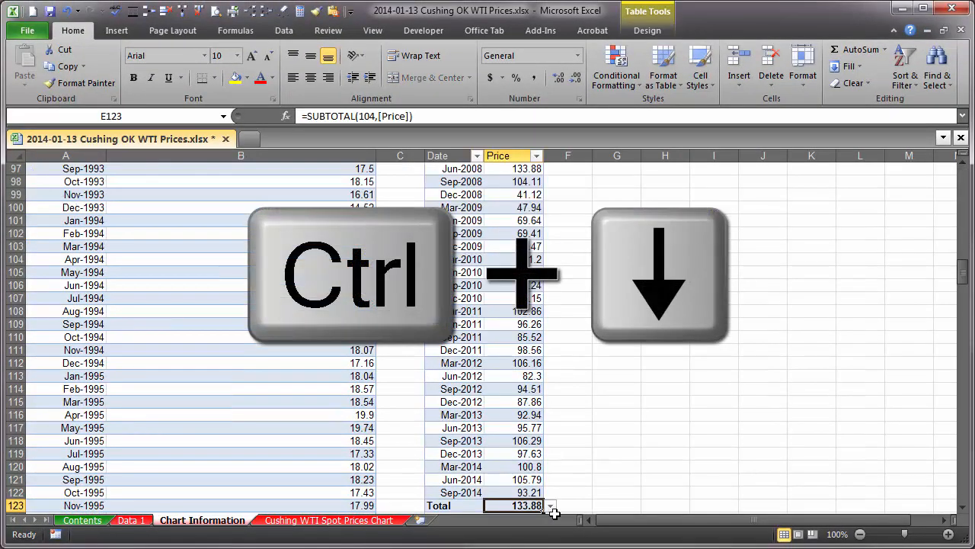
left_click(550, 505)
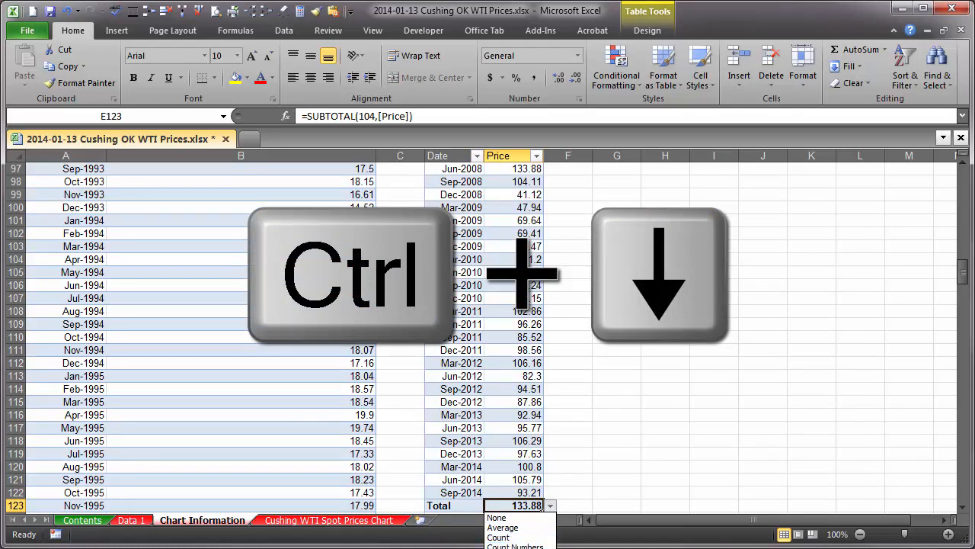
left_click(530, 548)
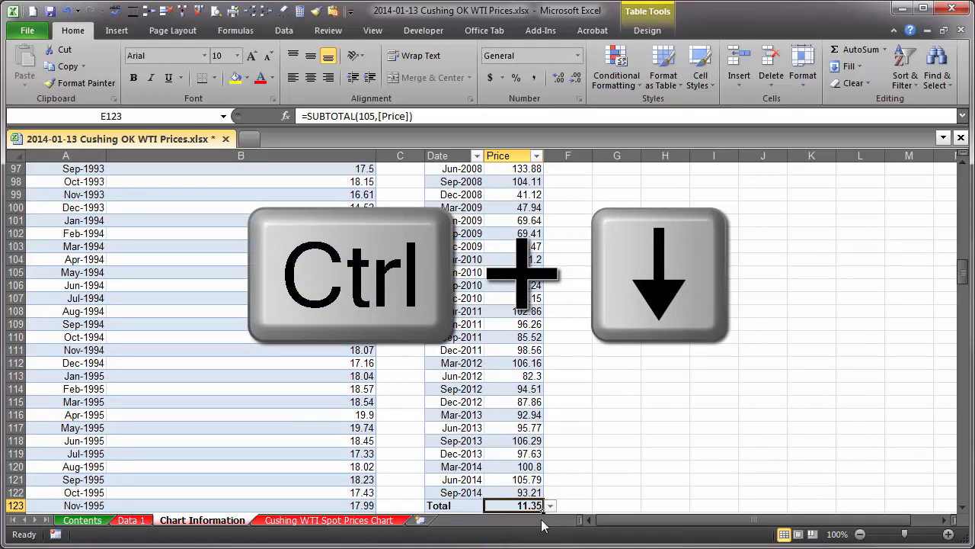
Enter the minimum price 11.35 in cell G8, beside the Min label
left_click(610, 467)
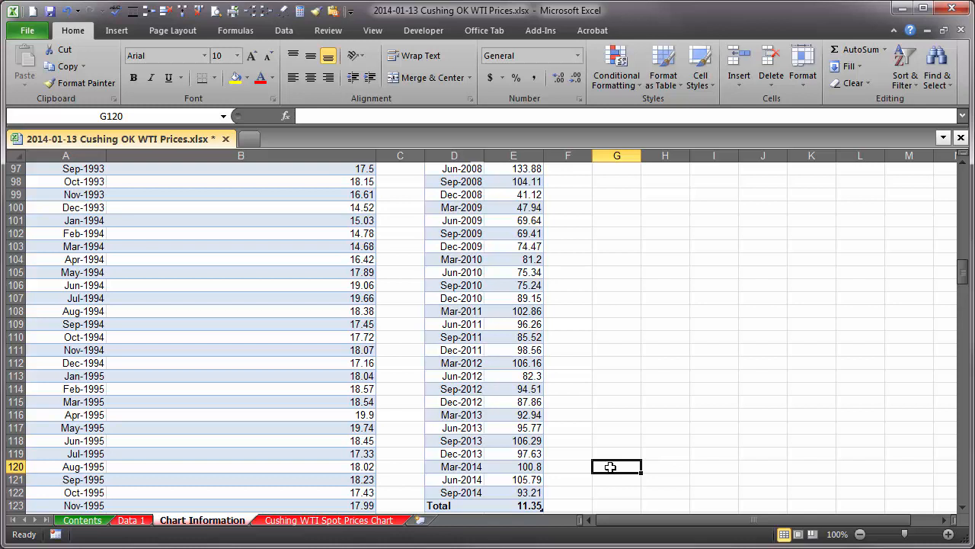
key("ctrl+Up")
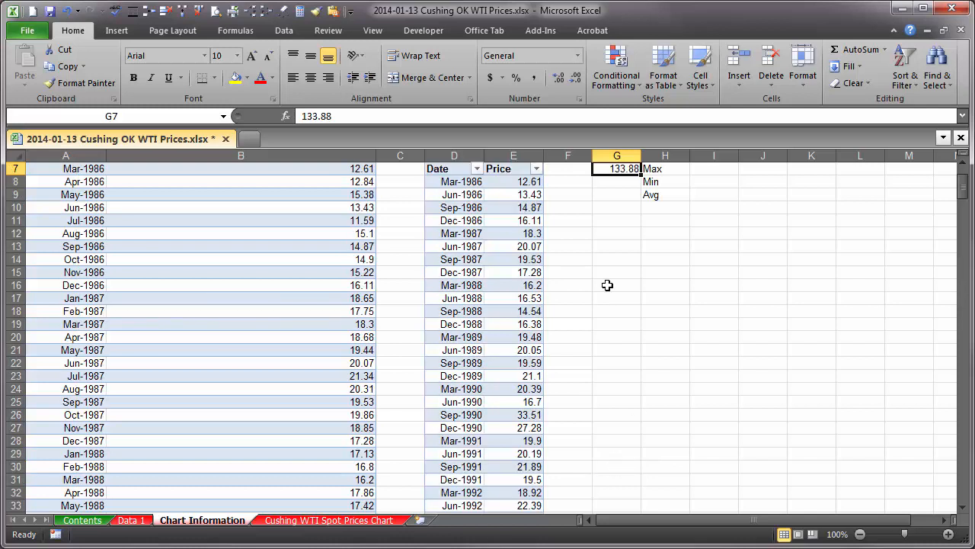
left_click(532, 398)
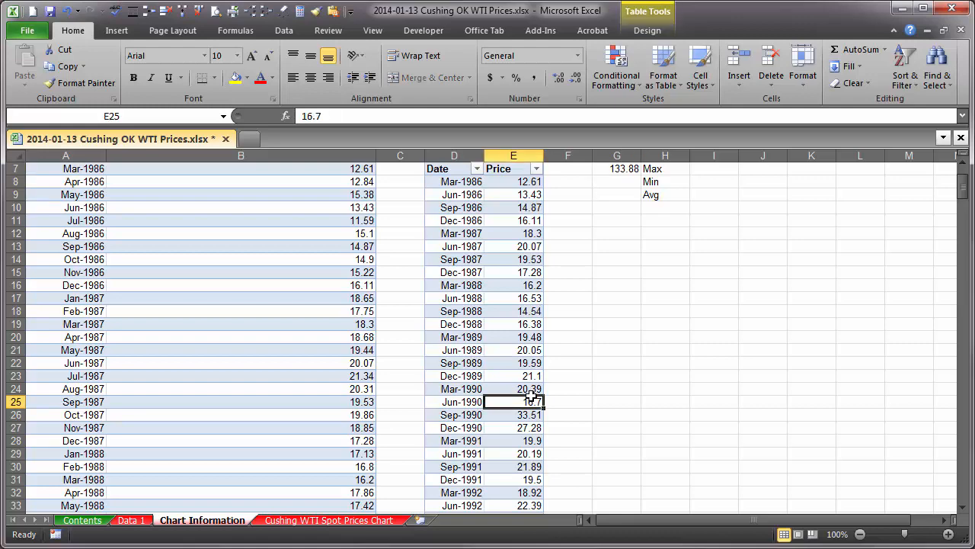
key("ctrl+Down")
left_click(561, 397)
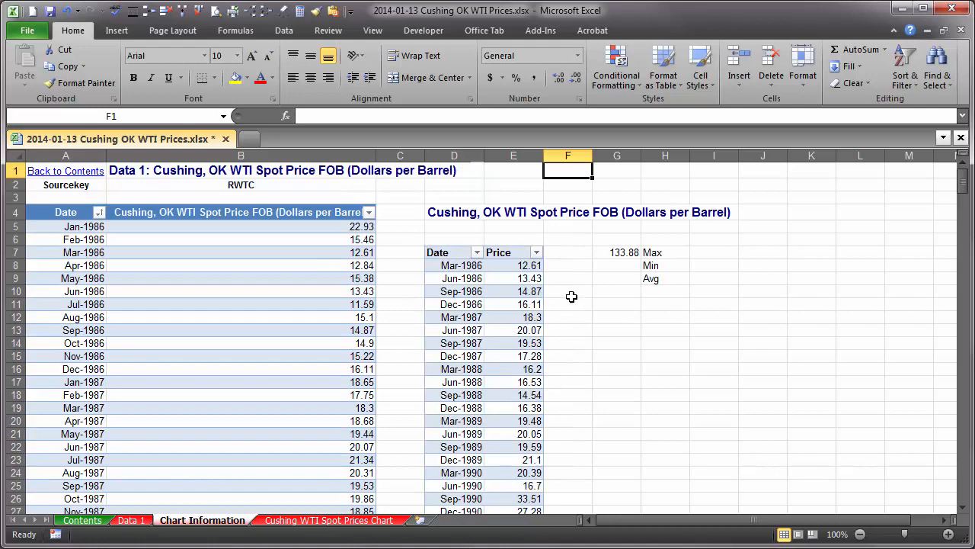
left_click(618, 265)
type("11.35")
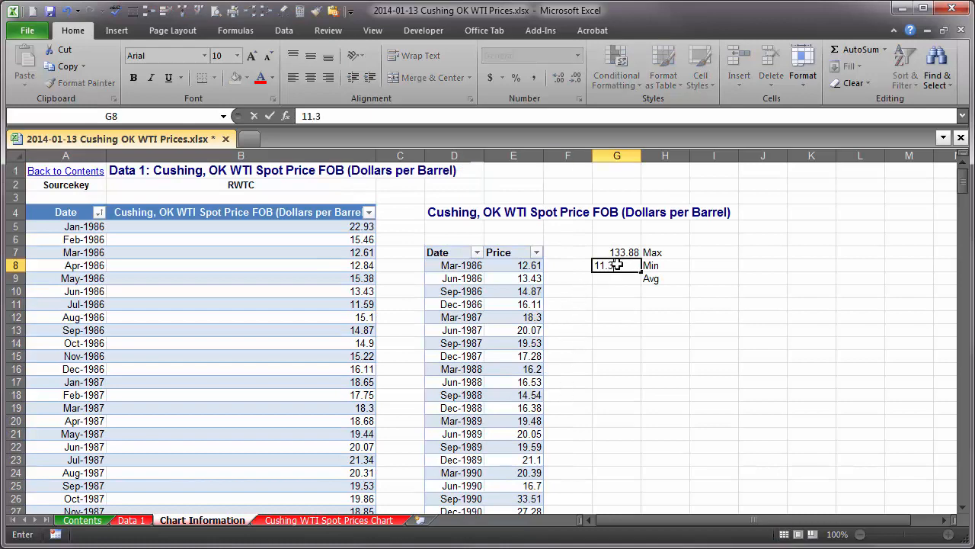
key("Return")
Change the Price total function in the quarterly table's total row to Average
left_click(525, 344)
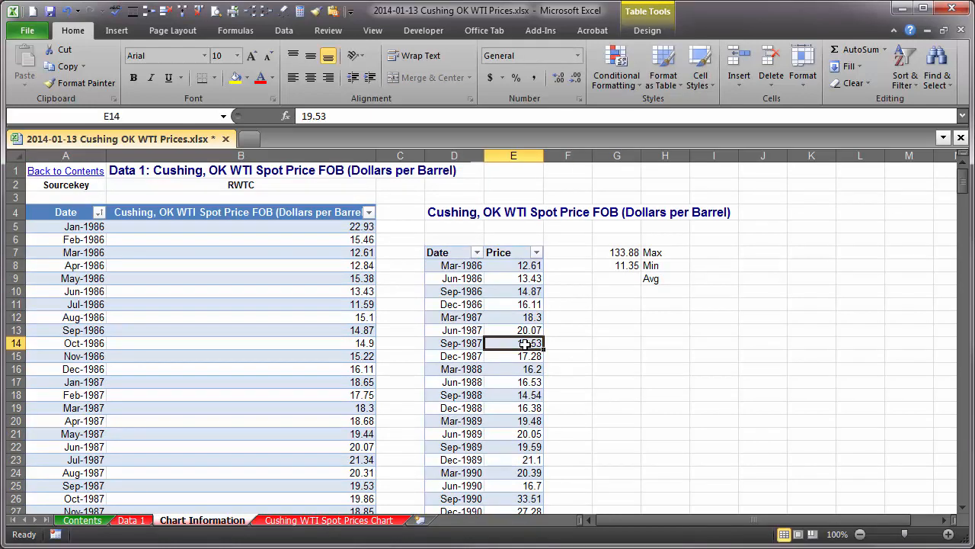
key("ctrl+Down")
right_click(495, 359)
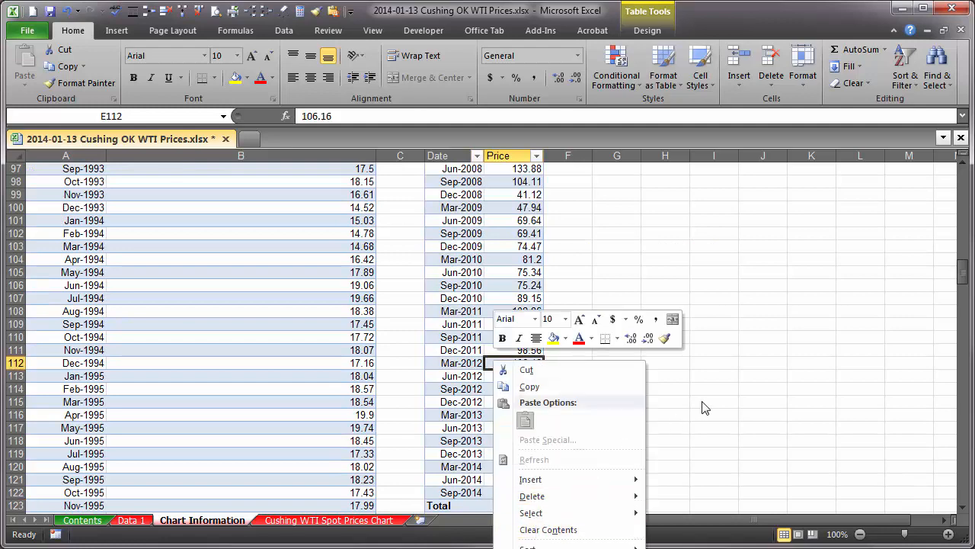
key("Escape")
scroll(554, 505, "down", 2)
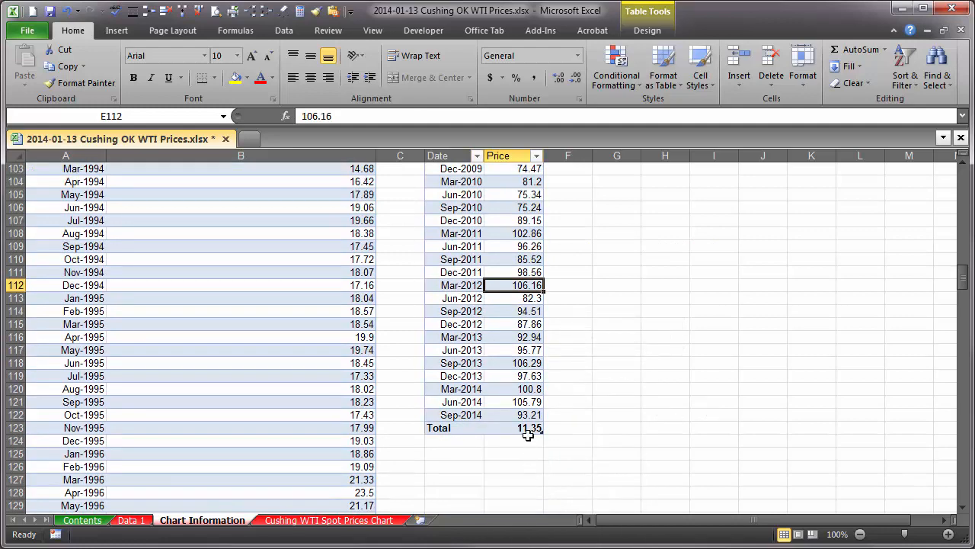
left_click(533, 428)
left_click(552, 431)
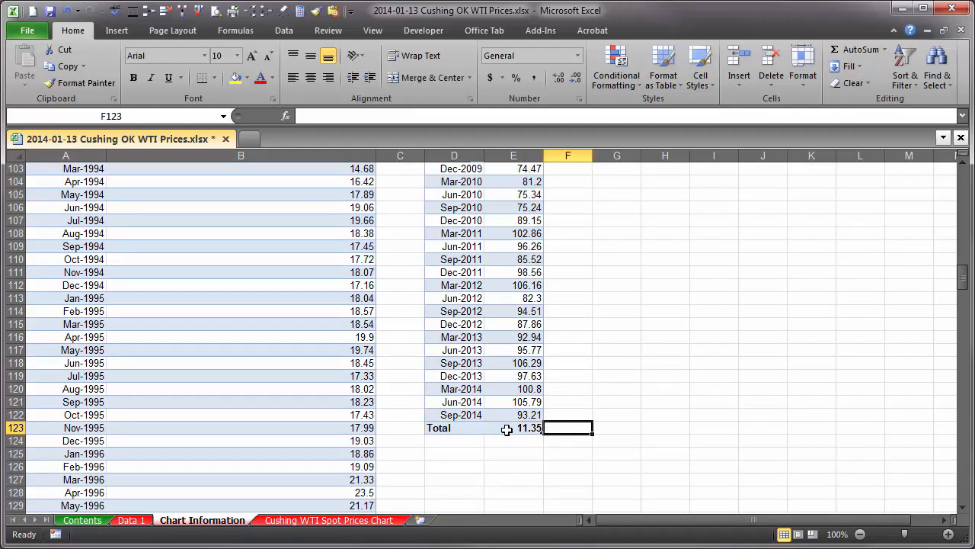
left_click(502, 428)
left_click(550, 429)
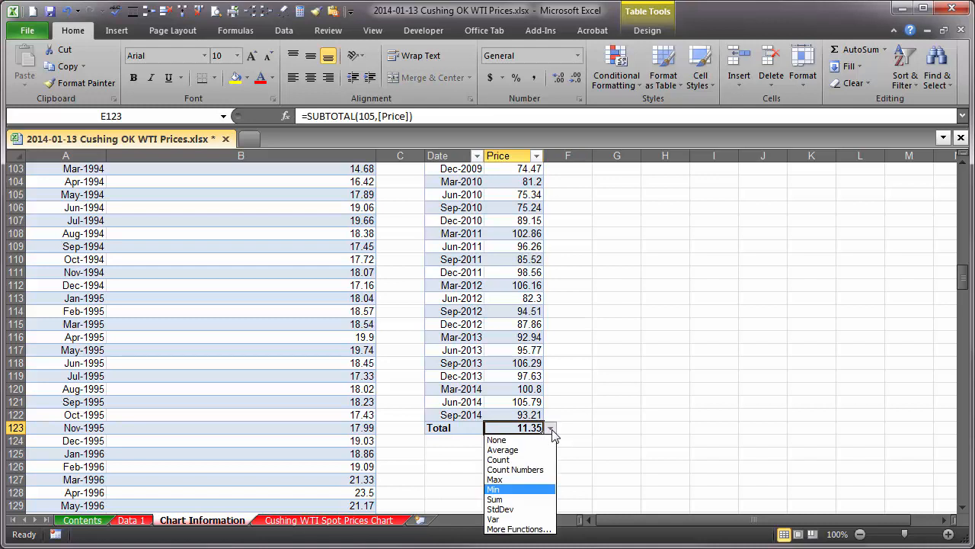
left_click(519, 450)
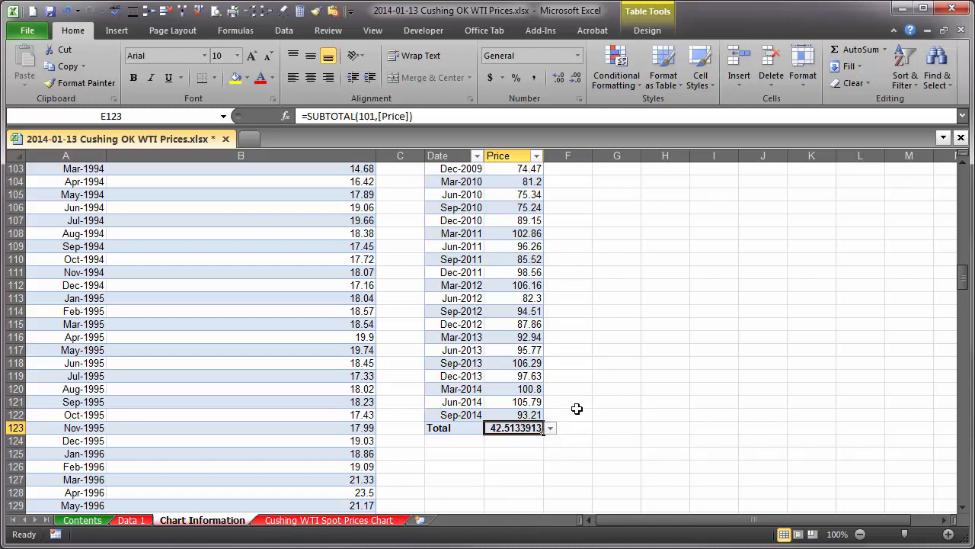
Enter the average price 42.51 in cell G9, beside the Avg label
left_click(528, 414)
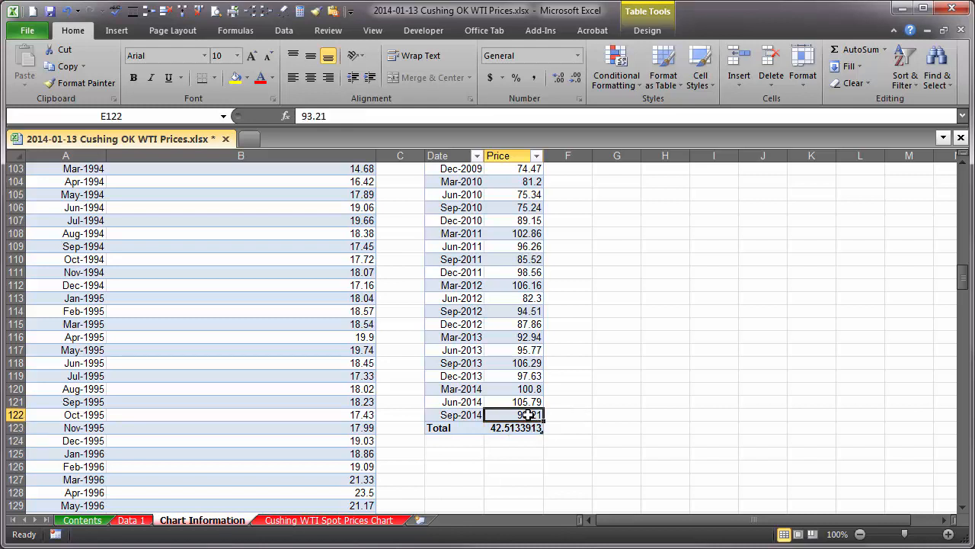
key("ctrl+Up")
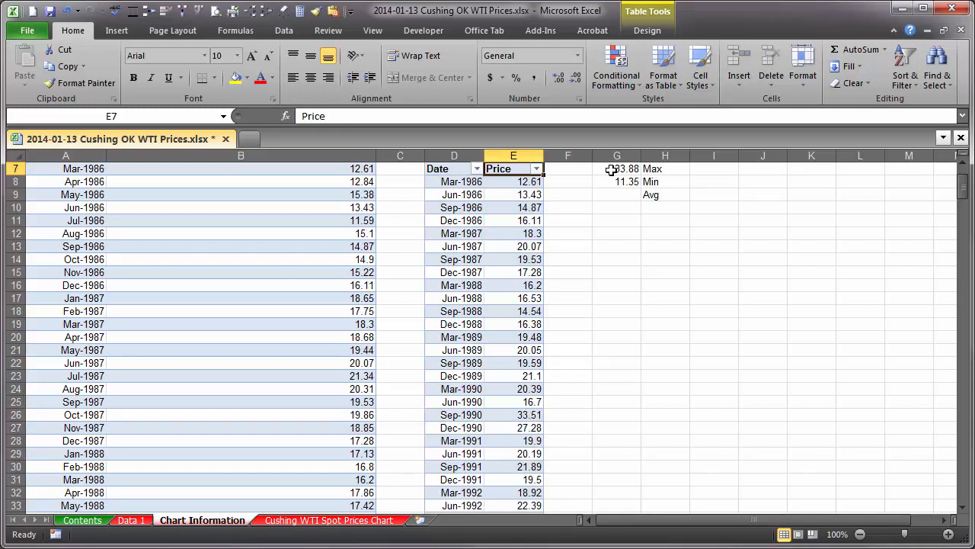
left_click(620, 195)
type("42.51")
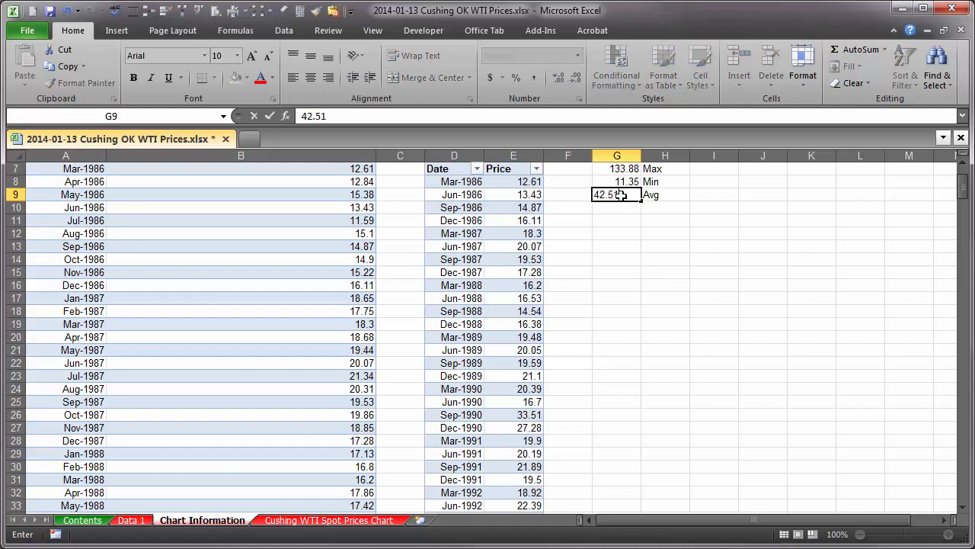
key("Return")
scroll(637, 263, "up", 2)
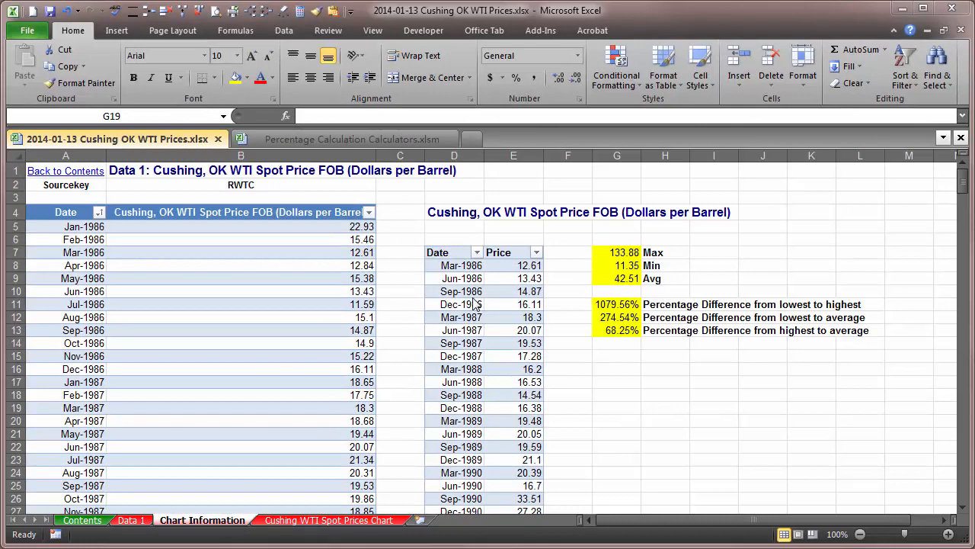
Set the Base Value of the Percentage Change Calculator to 11.35 in the Percentage Calculation Calculators workbook
left_click(386, 139)
left_click(387, 138)
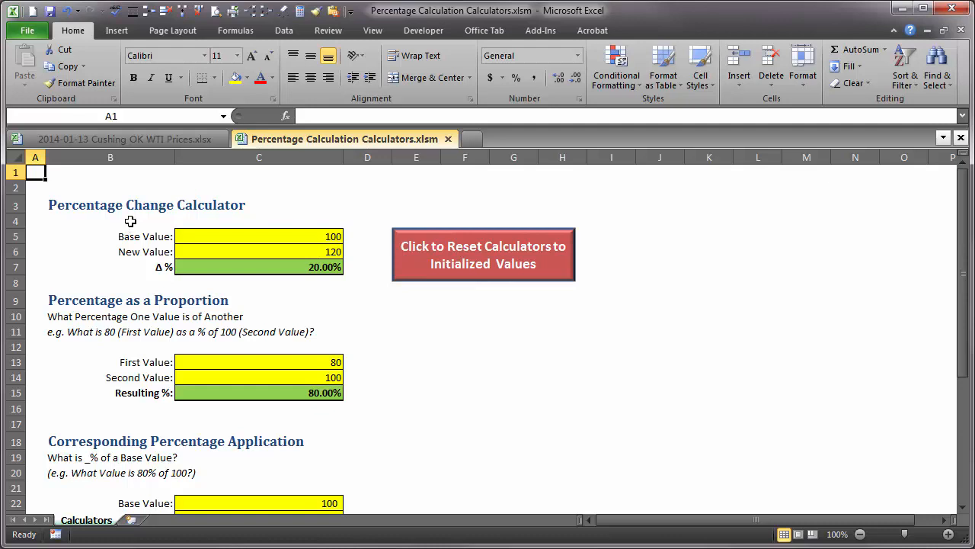
left_click(153, 142)
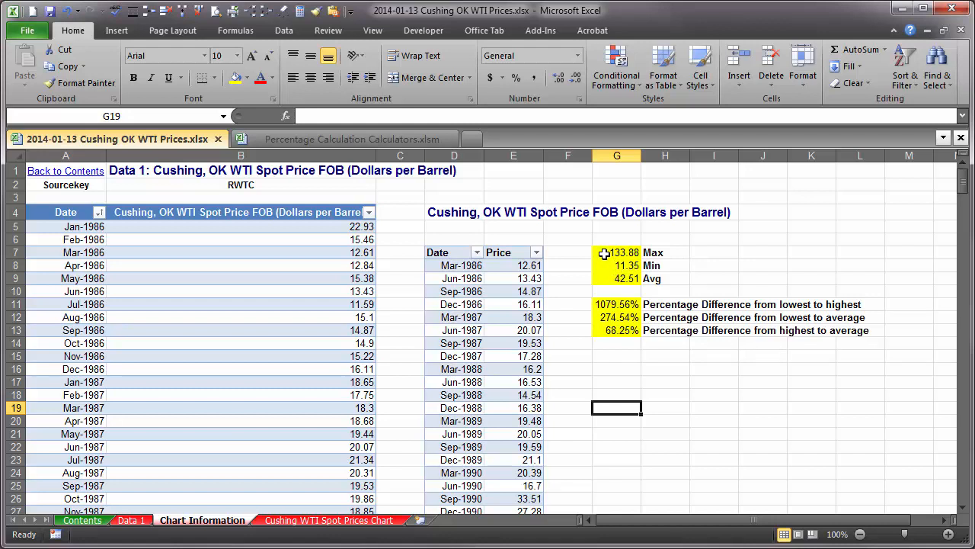
left_click(393, 143)
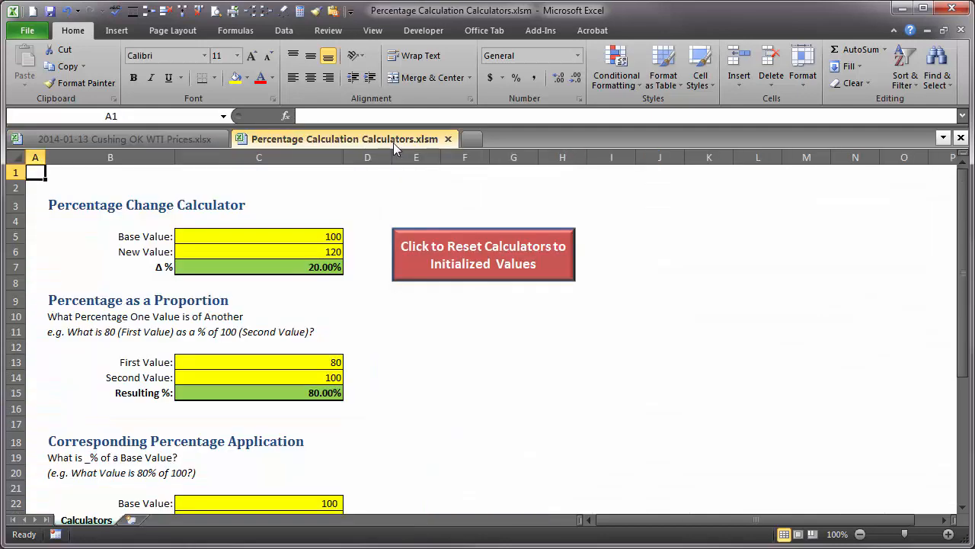
left_click(316, 237)
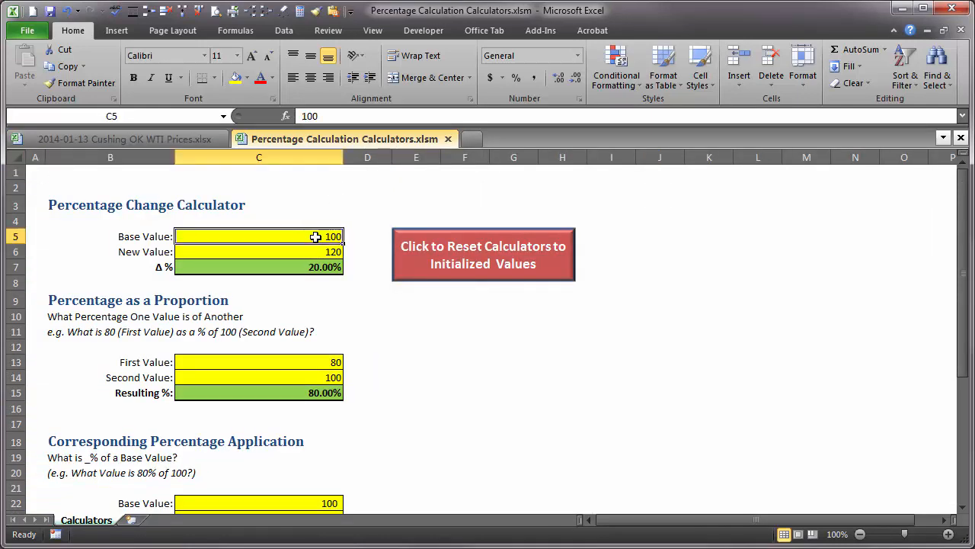
type("11.35")
key("Return")
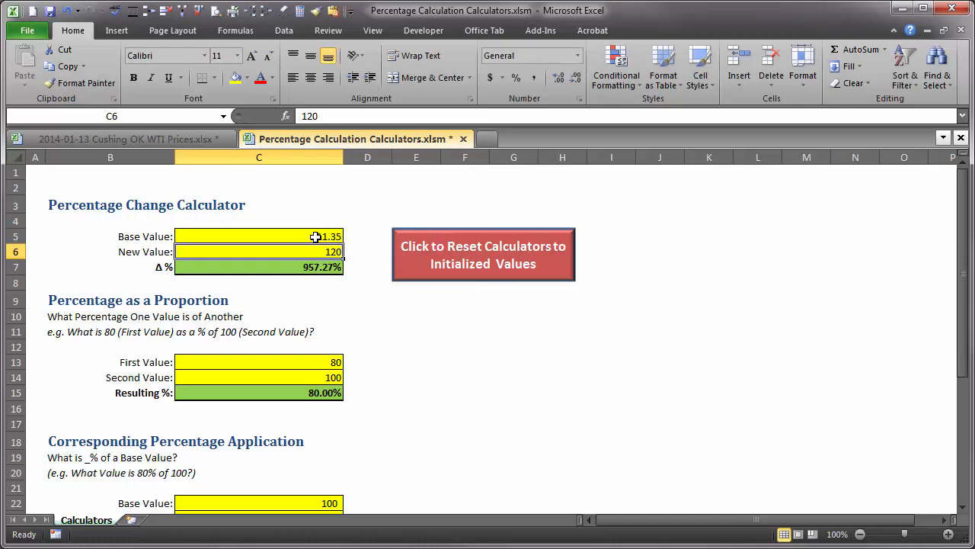
Set the Percentage Change Calculator's New Value to 133.88, and check the result against the lowest-to-highest difference in the price workbook
left_click(204, 140)
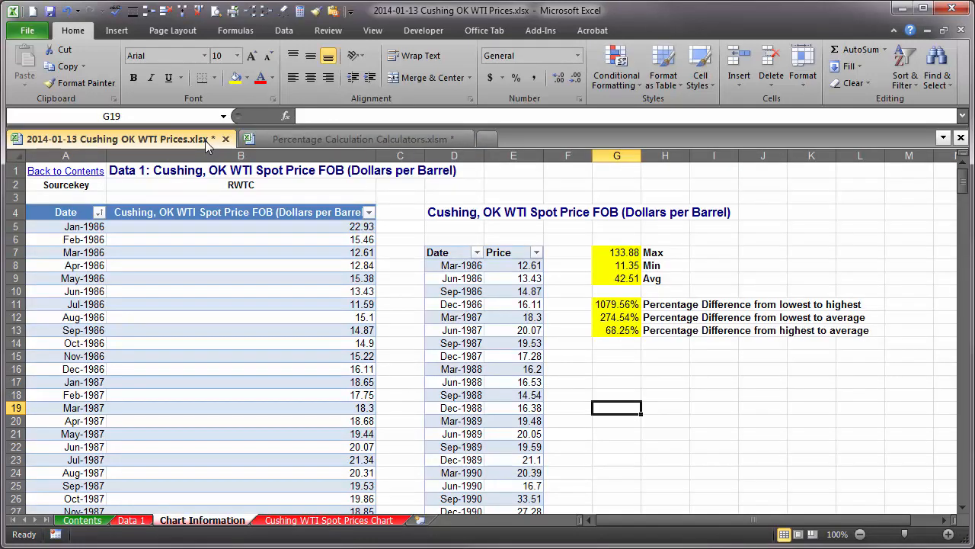
left_click(290, 137)
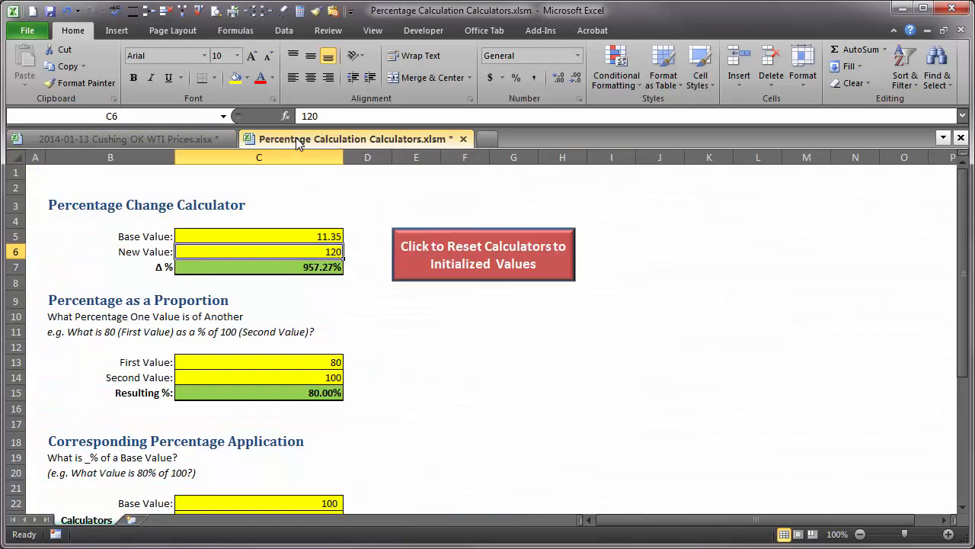
type("133.88")
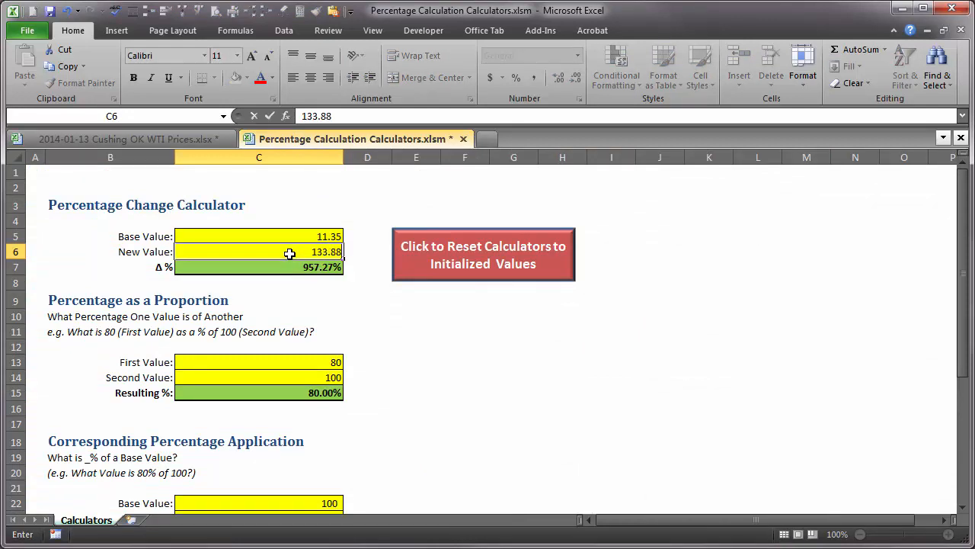
key("Return")
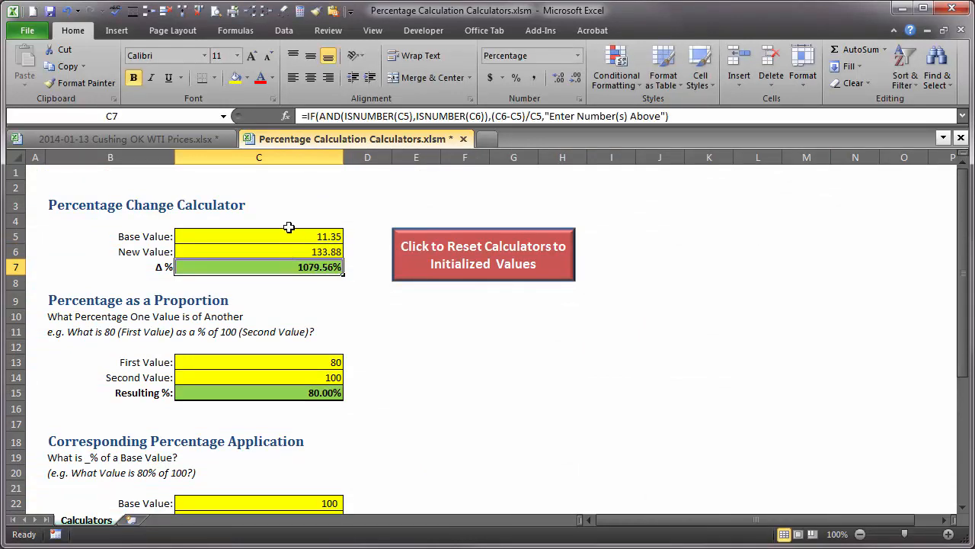
left_click(186, 139)
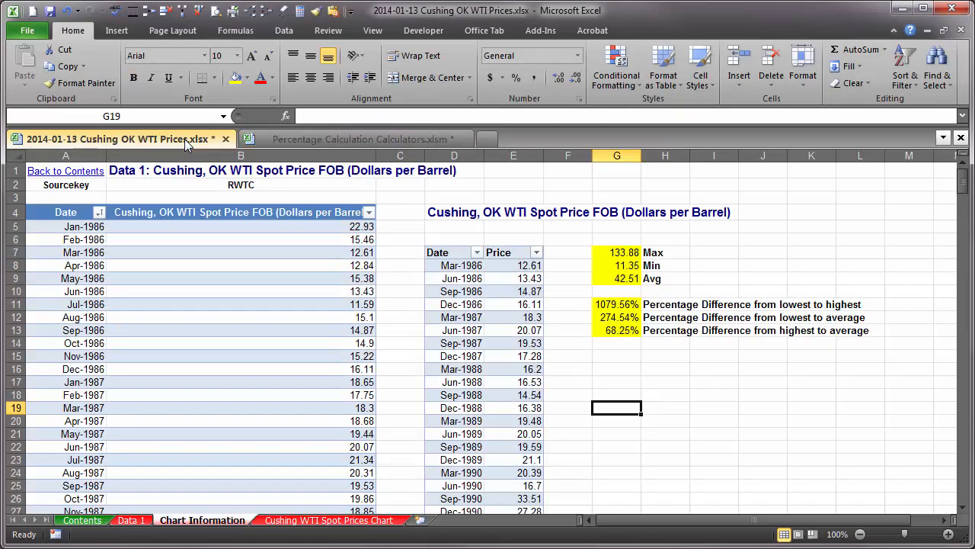
left_click(603, 302)
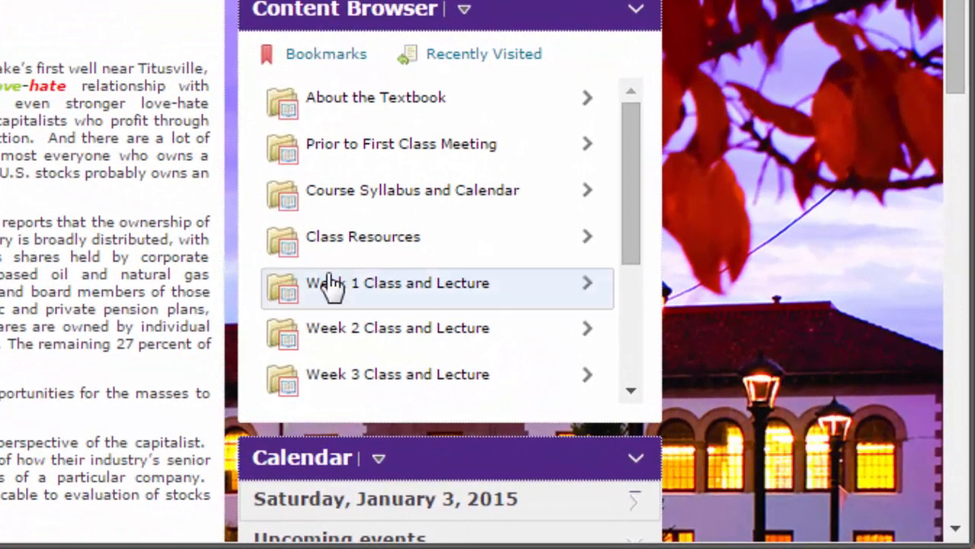
Switch to the course homepage in the browser and open the Website Links under Class Resources
left_click(341, 243)
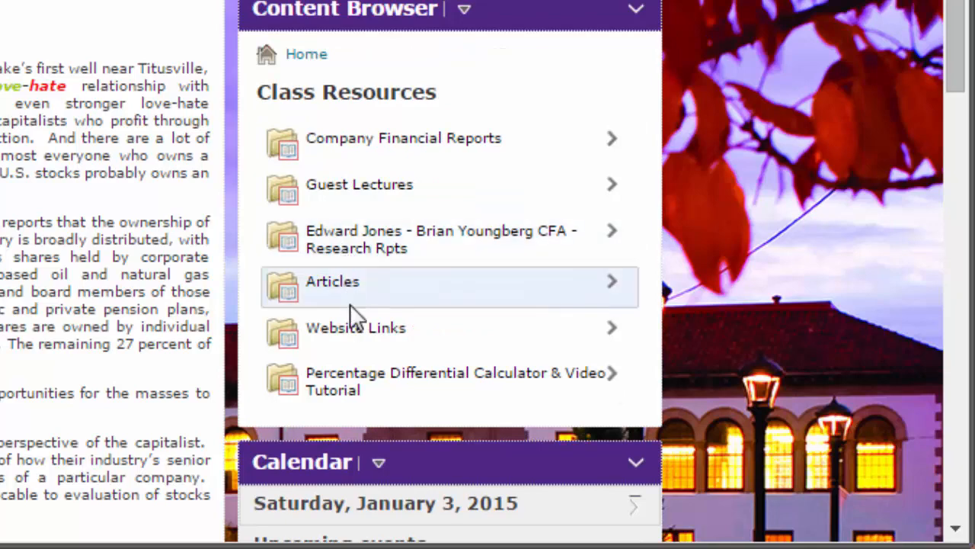
left_click(356, 328)
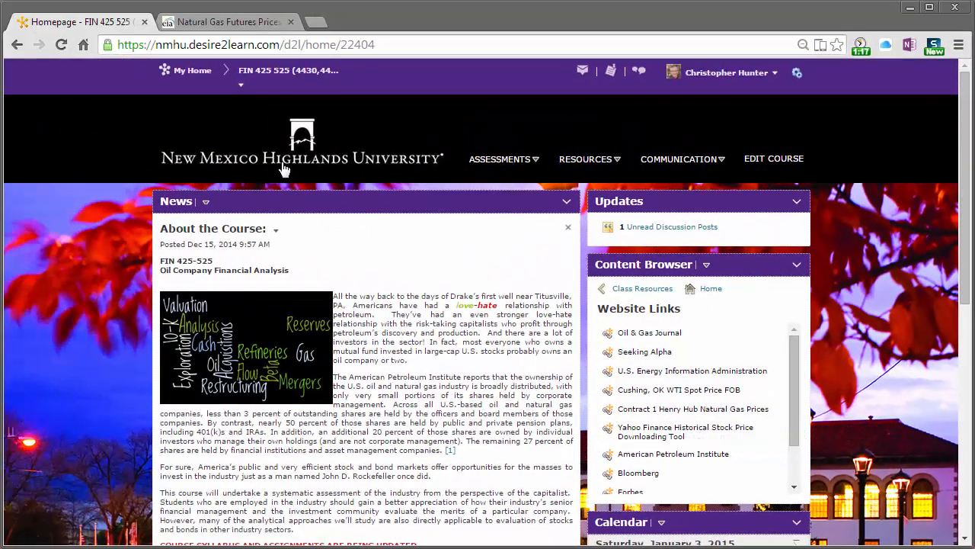
Switch to the EIA natural gas spot and futures prices page and set its period to Monthly
left_click(227, 22)
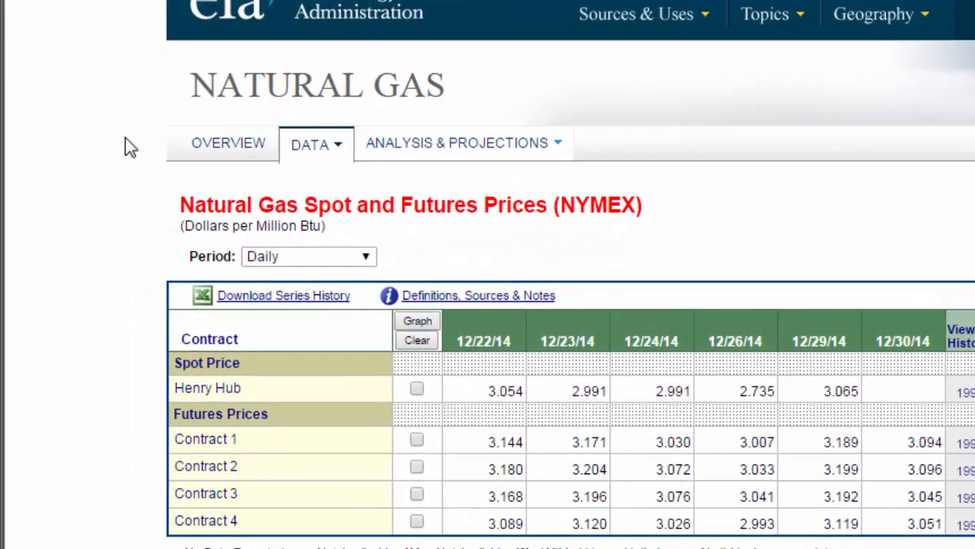
left_click(365, 261)
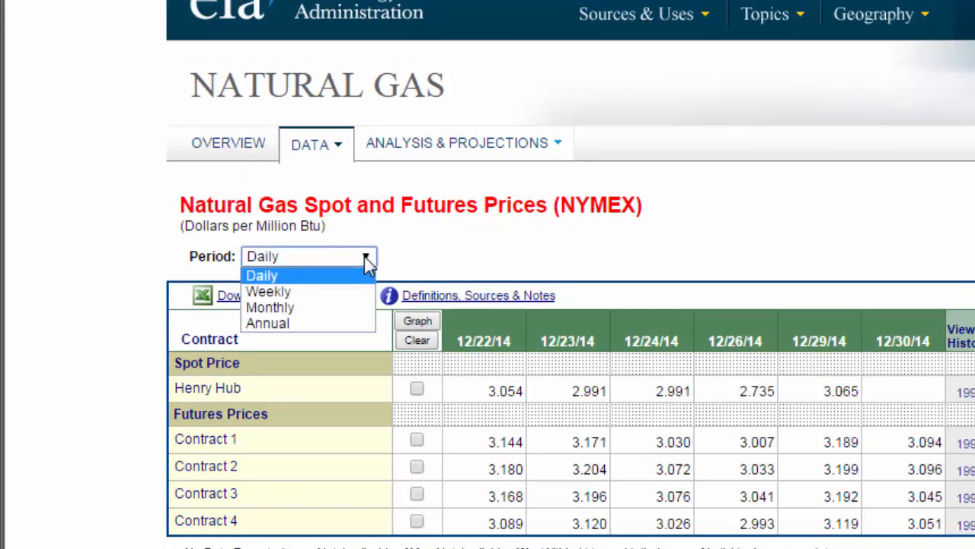
left_click(317, 309)
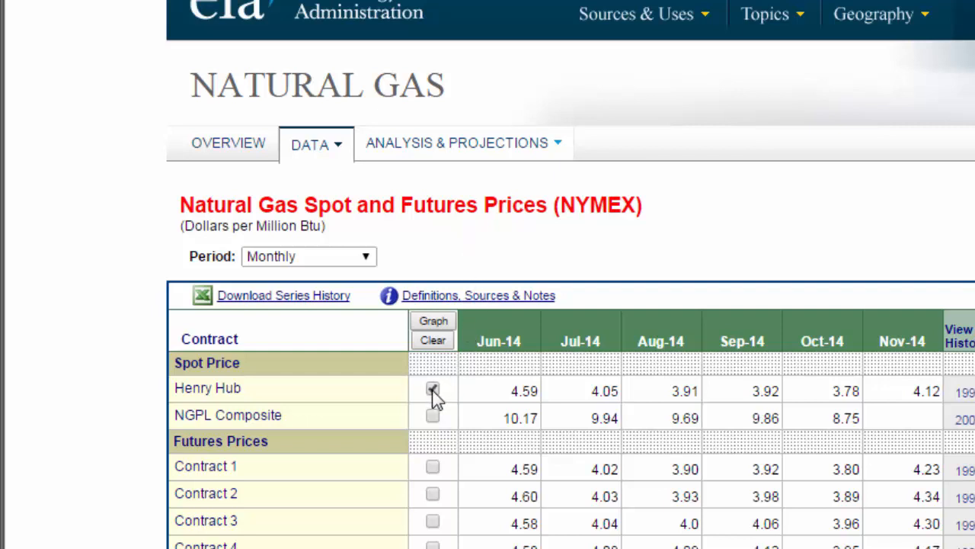
Mark the Contract 1 futures series as well as Henry Hub, and download the natural gas price series history
left_click(433, 468)
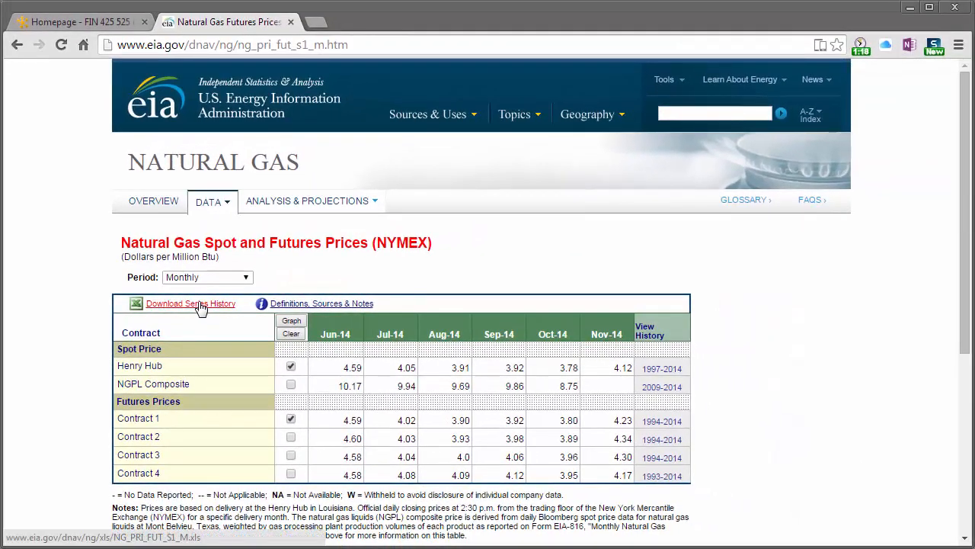
left_click(200, 305)
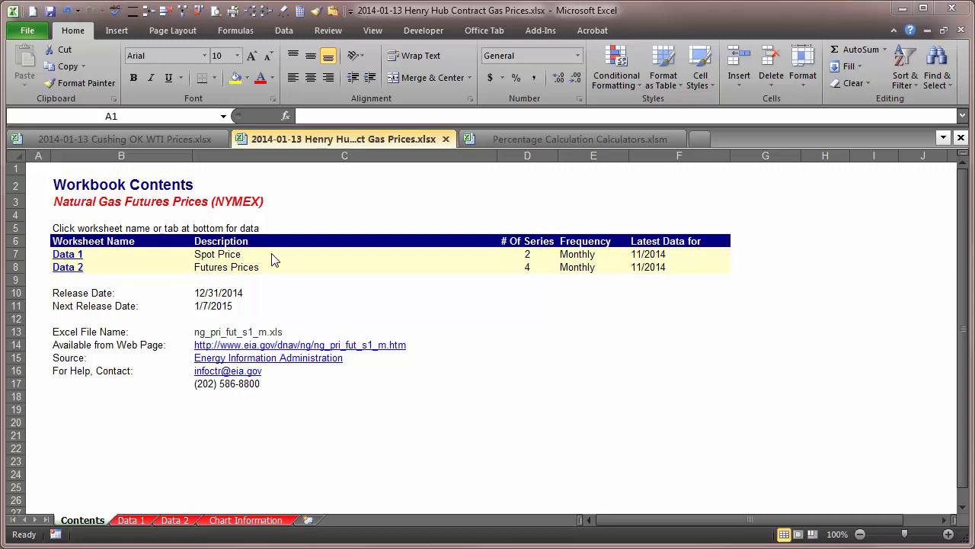
In the Henry Hub Contract Gas Prices workbook, view the Data 1 spot prices and go to the Chart Information sheet
left_click(141, 521)
left_click(141, 521)
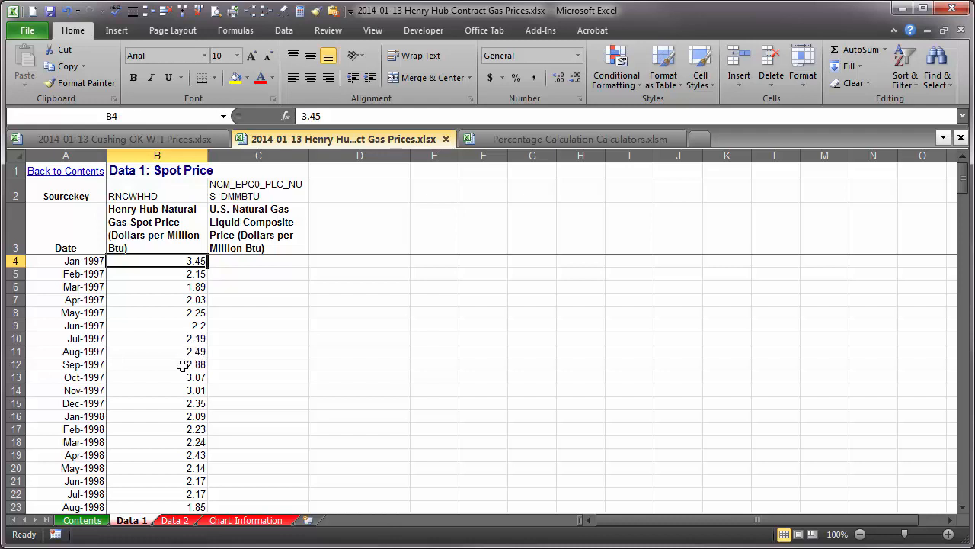
left_click(243, 520)
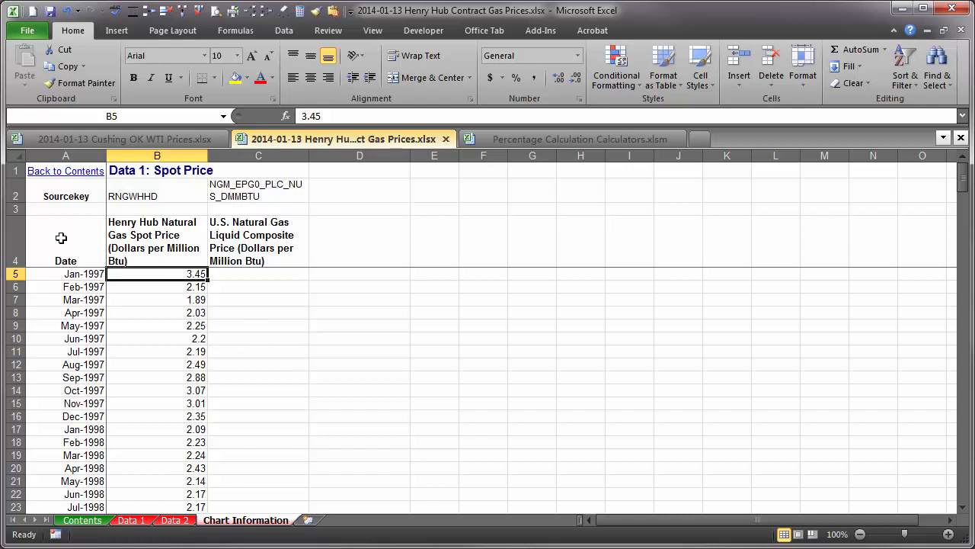
Unfreeze the panes on the Chart Information sheet
left_click(15, 209)
left_click(365, 32)
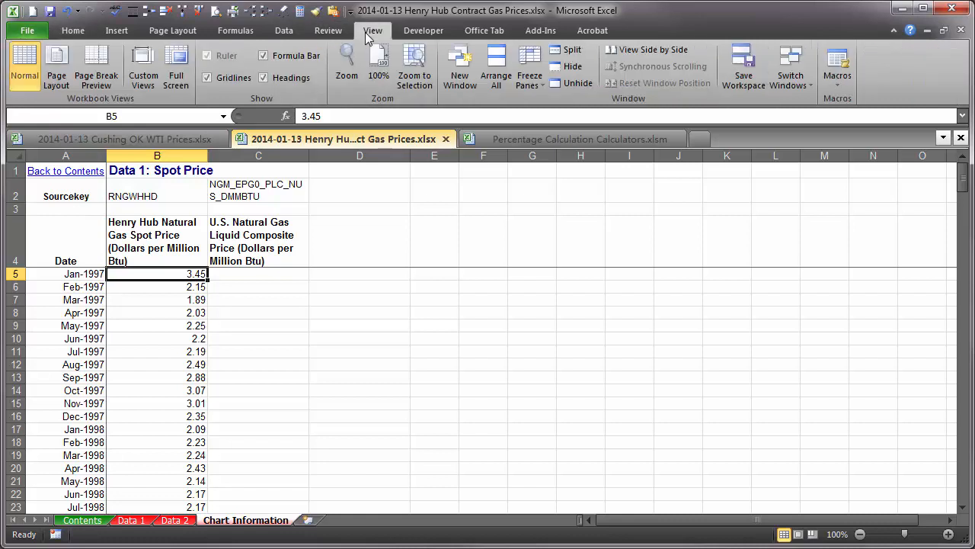
left_click(530, 78)
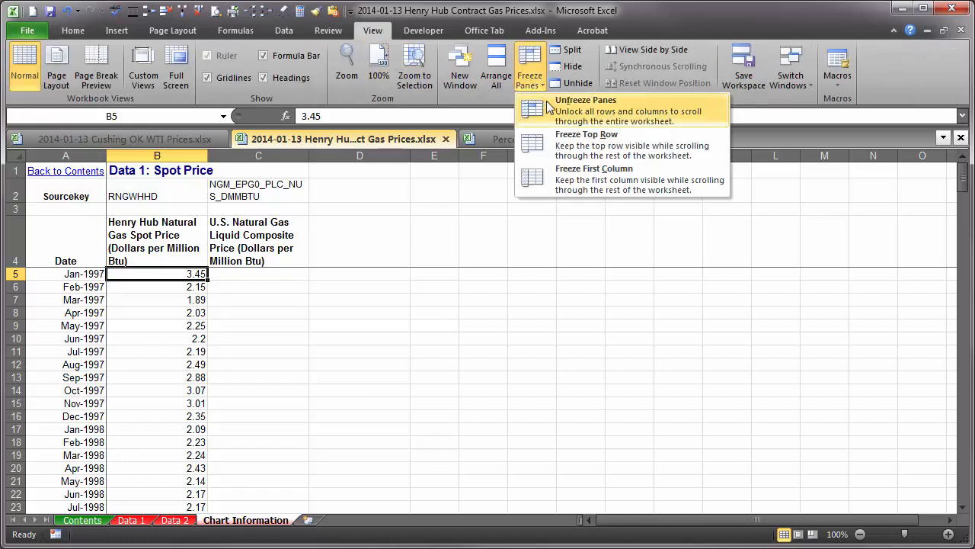
left_click(550, 107)
left_click(254, 299)
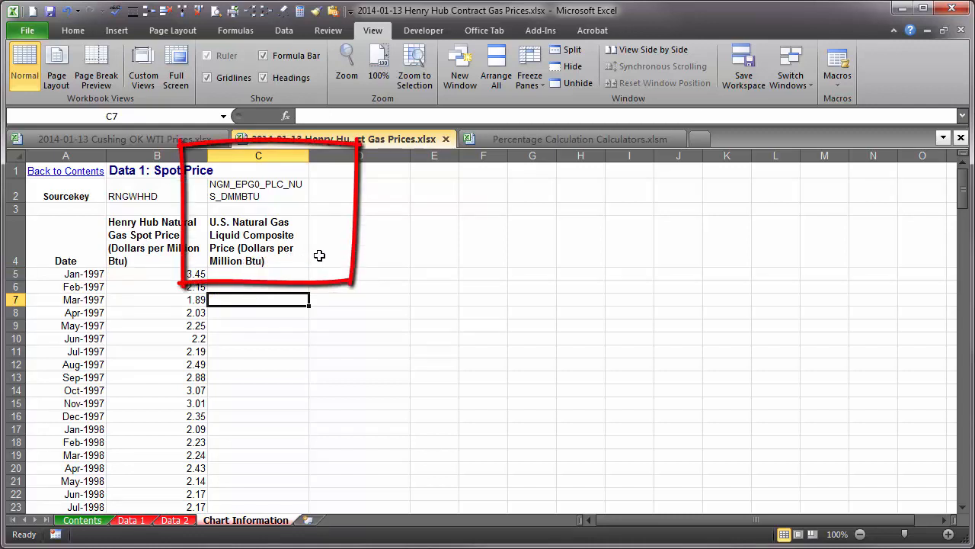
Delete column C, the U.S. Natural Gas Liquid Composite Price, from the Chart Information sheet
left_click(268, 162)
right_click(270, 162)
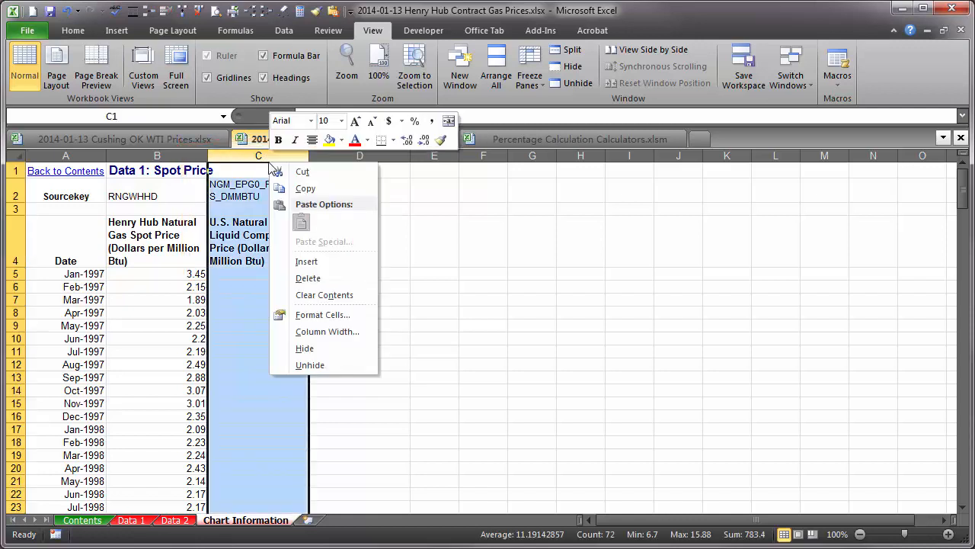
left_click(305, 279)
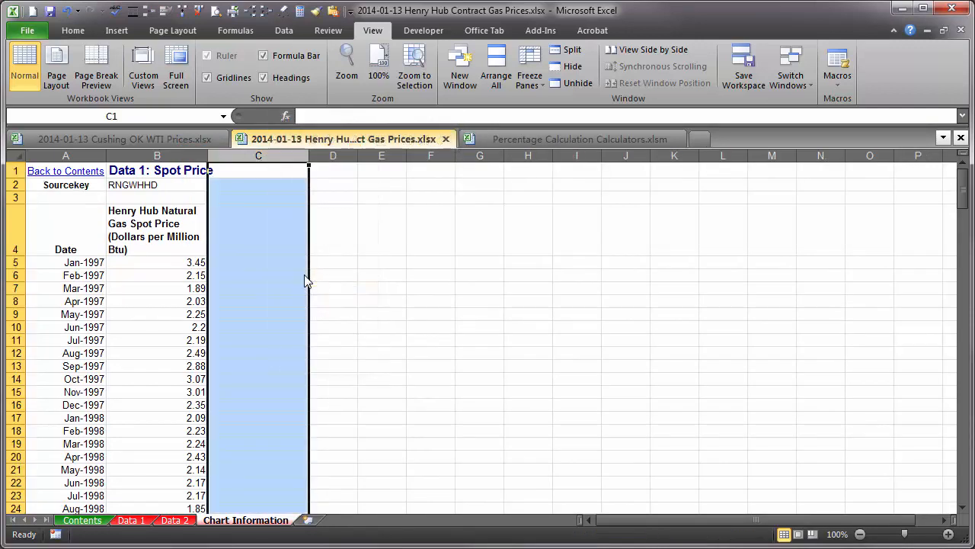
left_click(304, 275)
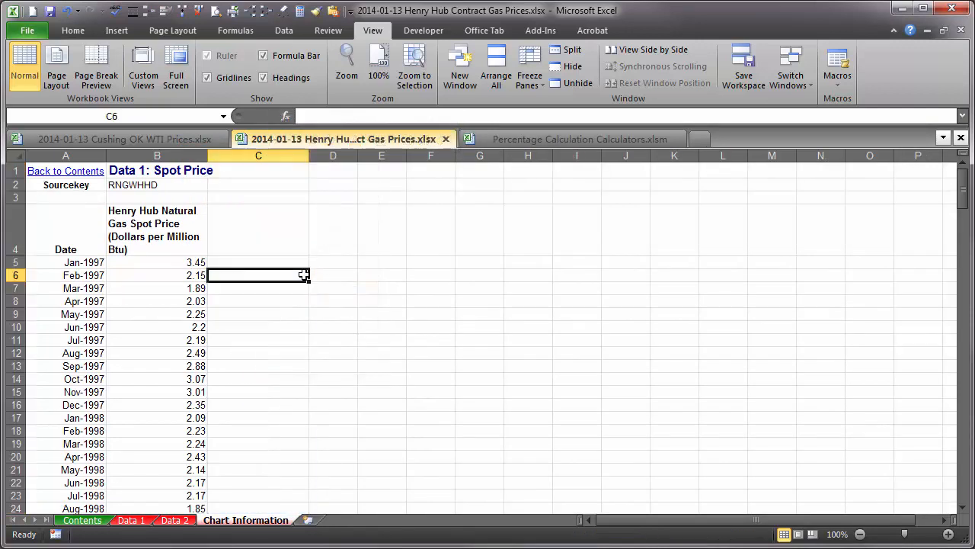
Convert the Date and Henry Hub spot price range A4:B219 into a table with headers
left_click(82, 263)
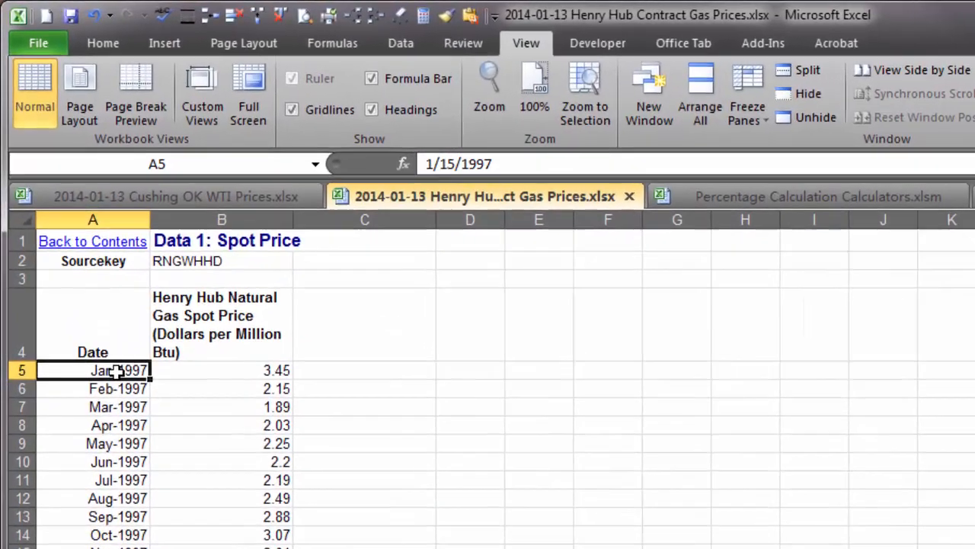
left_click(164, 43)
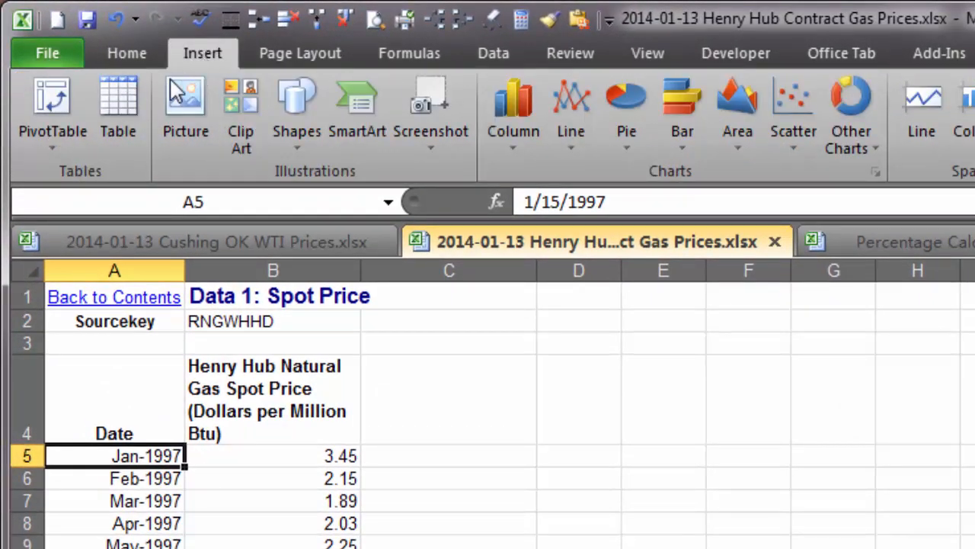
left_click(119, 97)
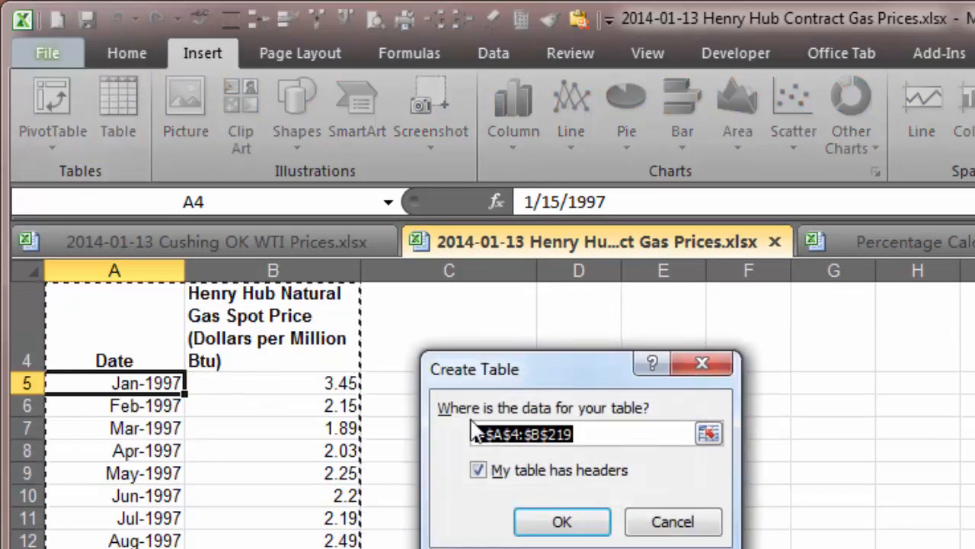
left_click(561, 525)
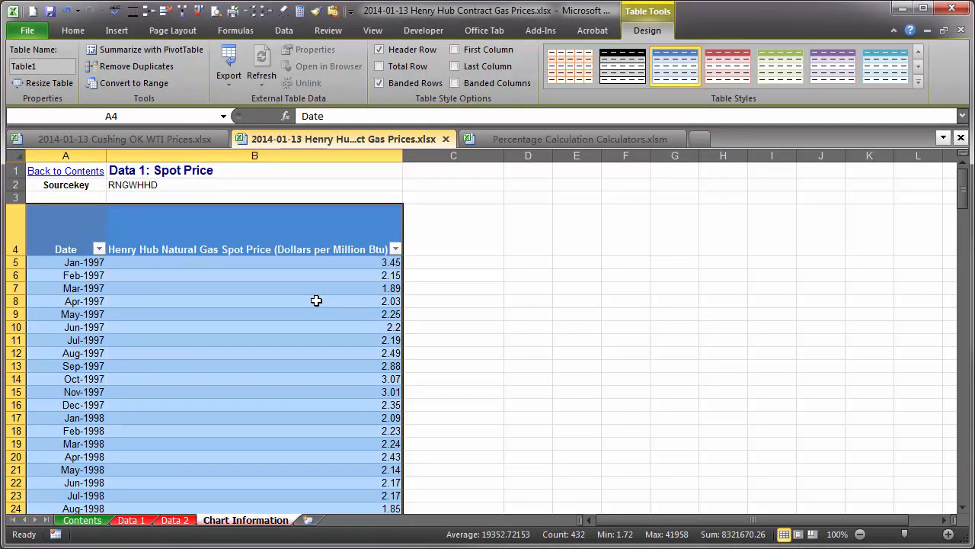
Review the price summary and spot price chart in the Cushing OK WTI Prices workbook, and return to the Henry Hub workbook
left_click(193, 142)
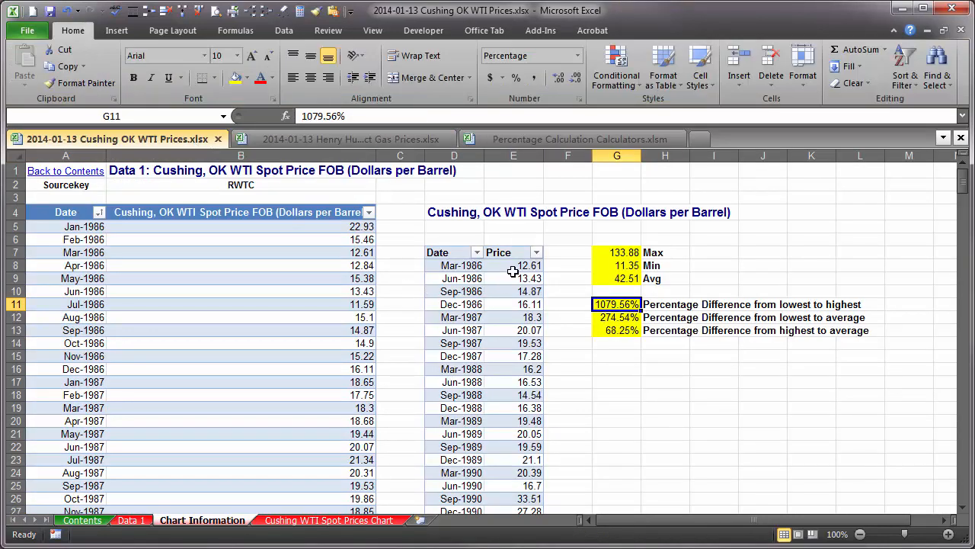
left_click(339, 520)
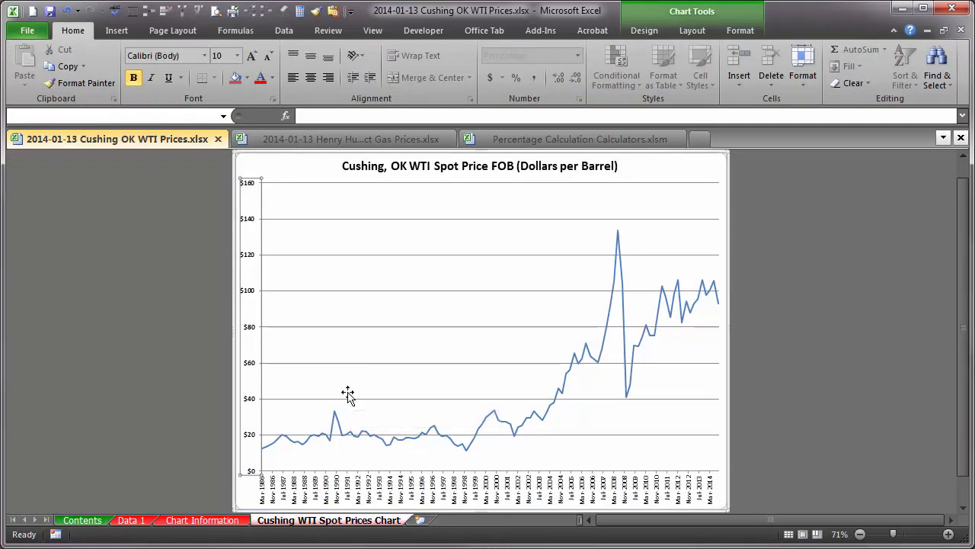
left_click(364, 141)
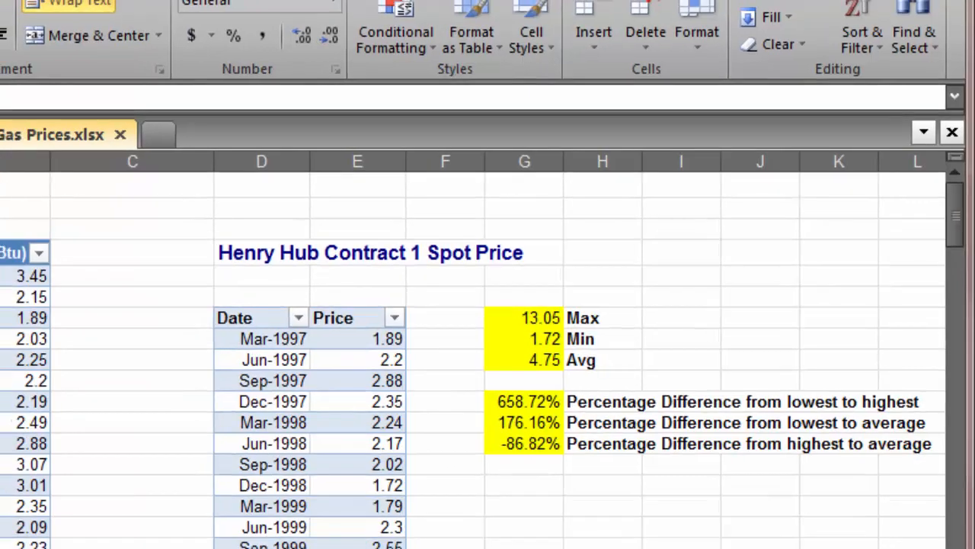
Compare the Henry Hub summary with the Cushing one, view the Henry Hub Spot Price chart, and return to Chart Information
left_click(115, 231)
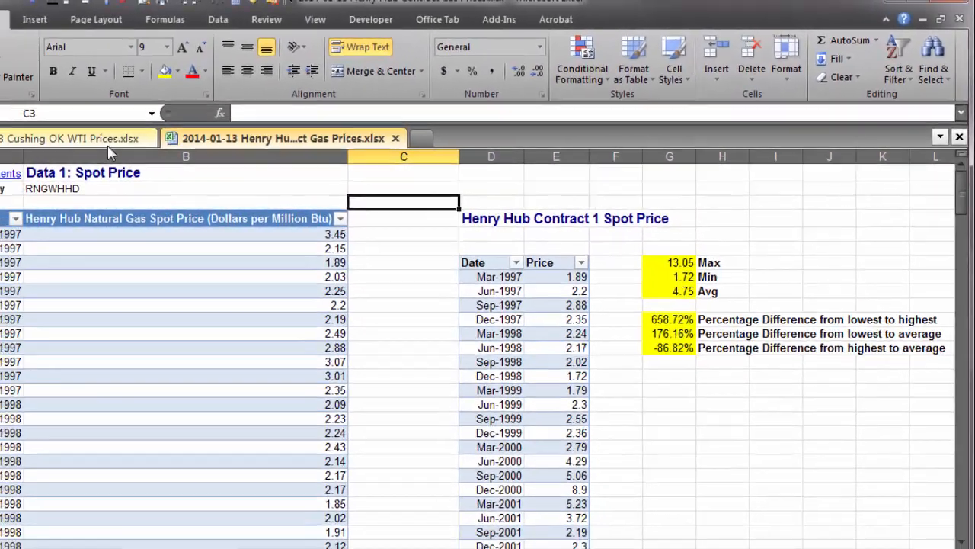
left_click(180, 142)
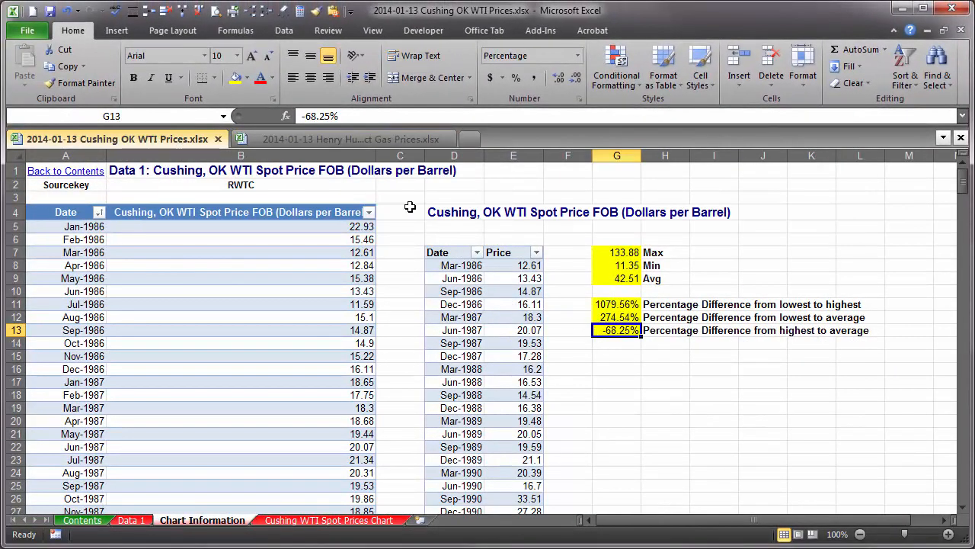
left_click(355, 142)
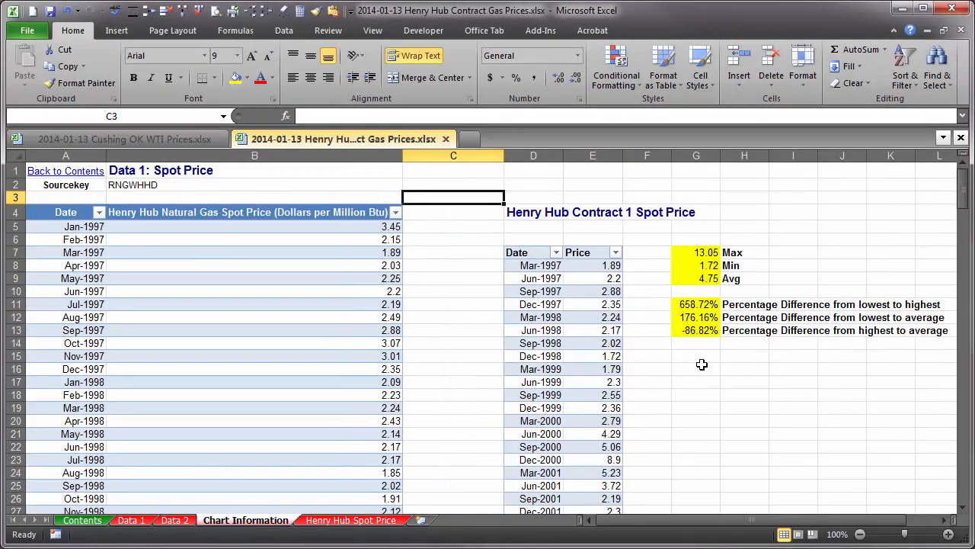
left_click(358, 519)
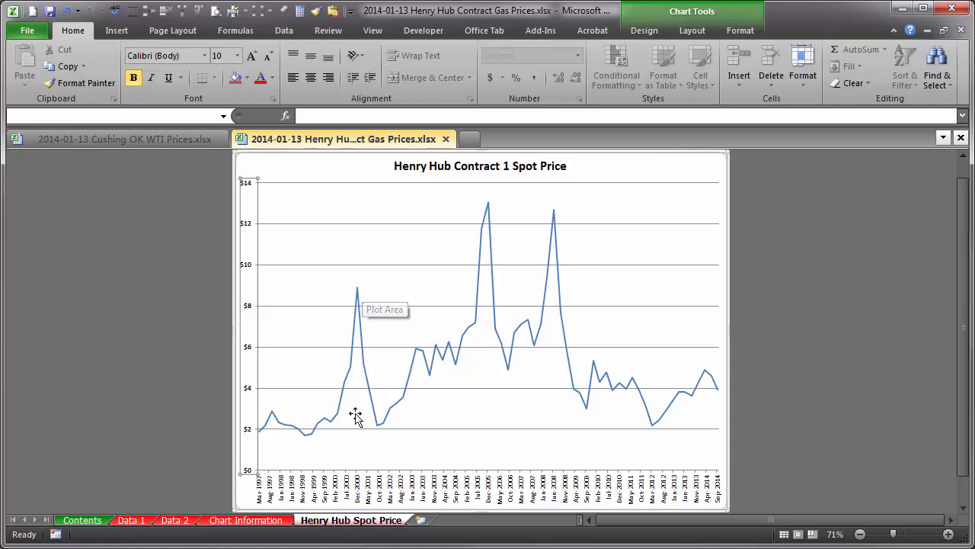
left_click(246, 521)
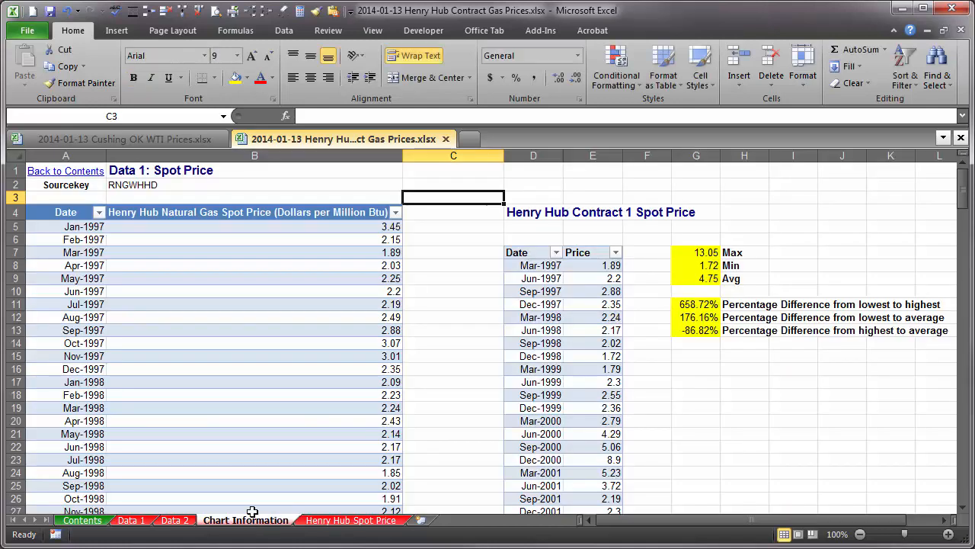